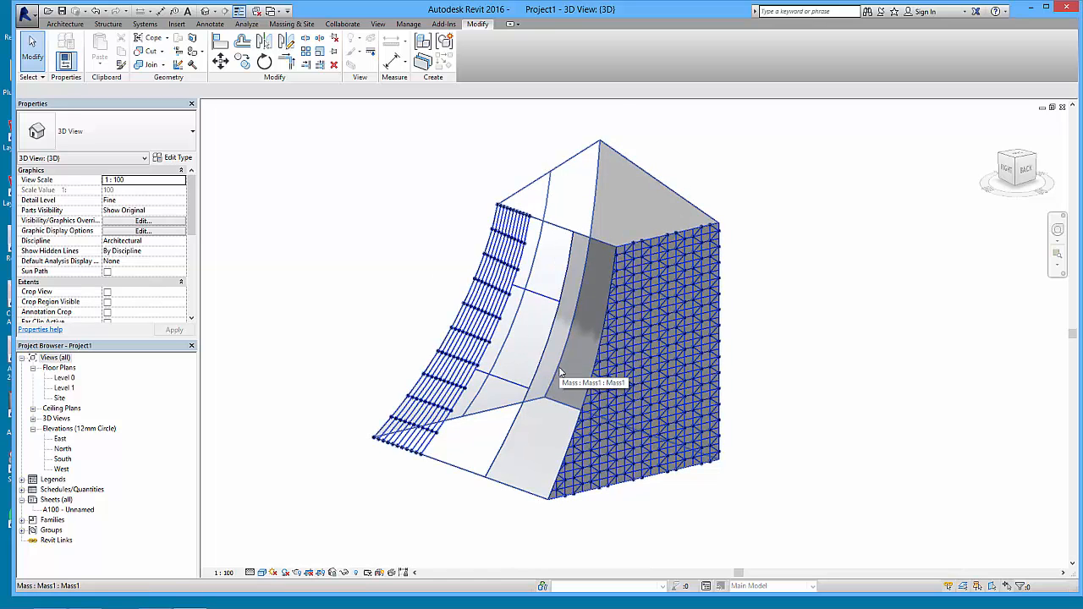
Switch the mass display to view settings and back to Show Mass Form and Floors, dismissing the save reminder.
shift+middle_drag(559, 372, 631, 413)
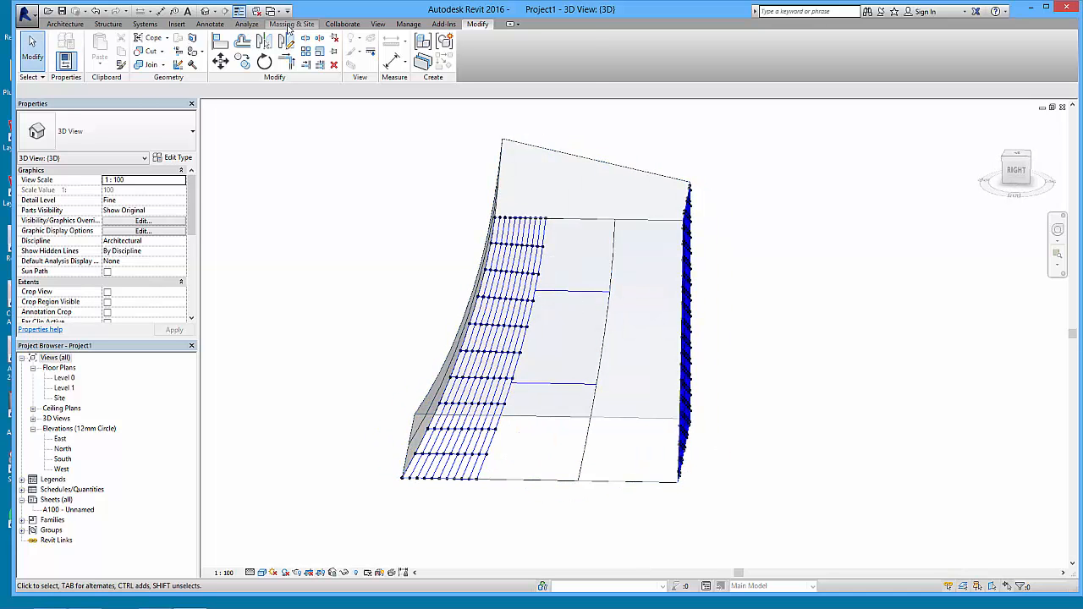
click(290, 25)
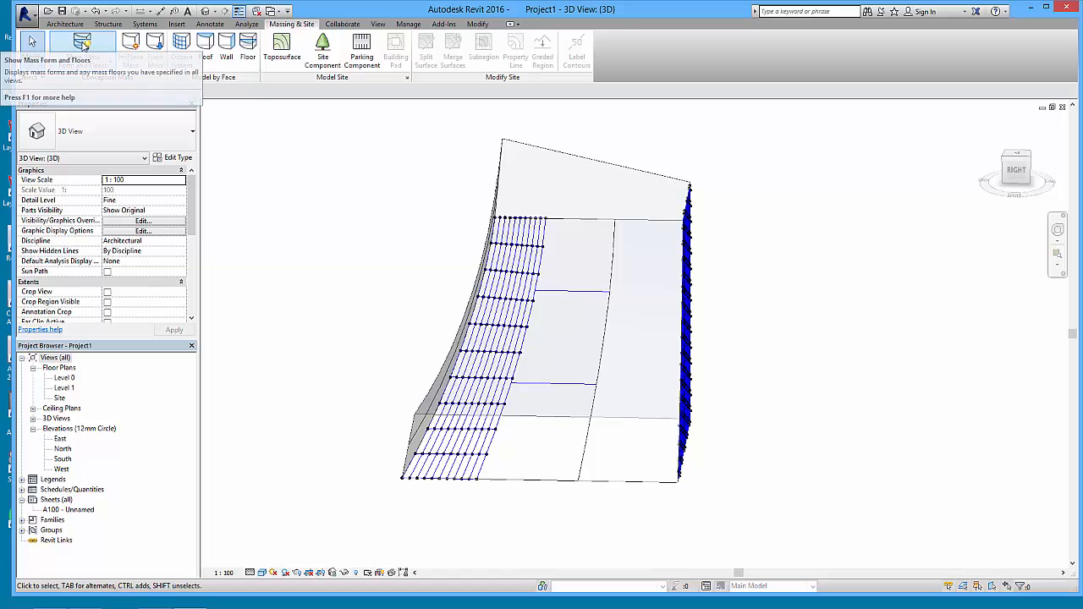
click(83, 45)
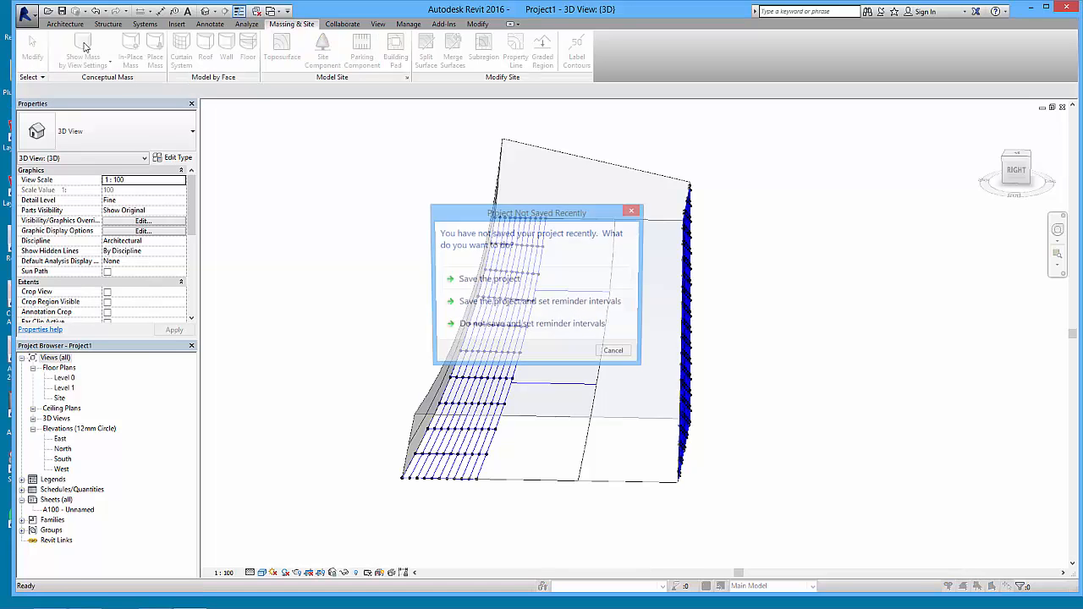
click(610, 349)
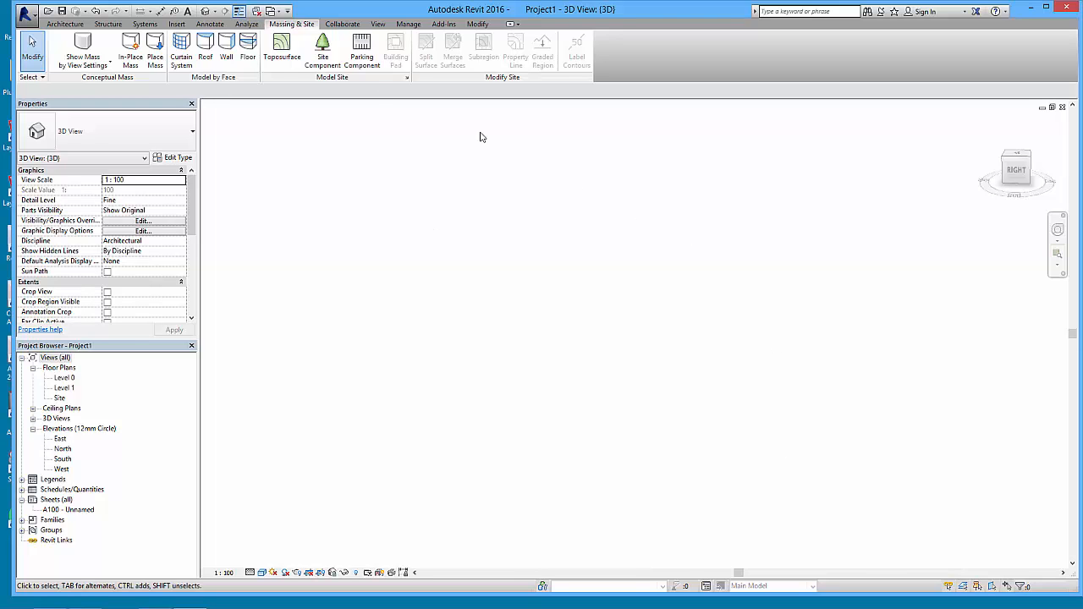
click(83, 46)
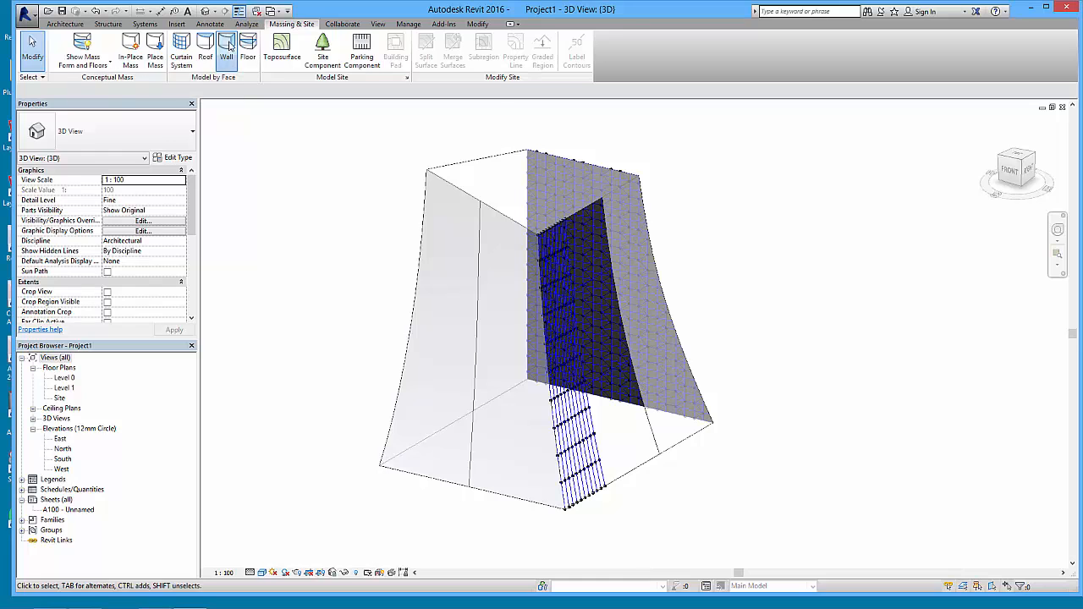
Place a Wall-Ext_35Rsc-50Air-100Ins-140Blk-12P wall by face on the undivided curved strip of the mass.
click(228, 51)
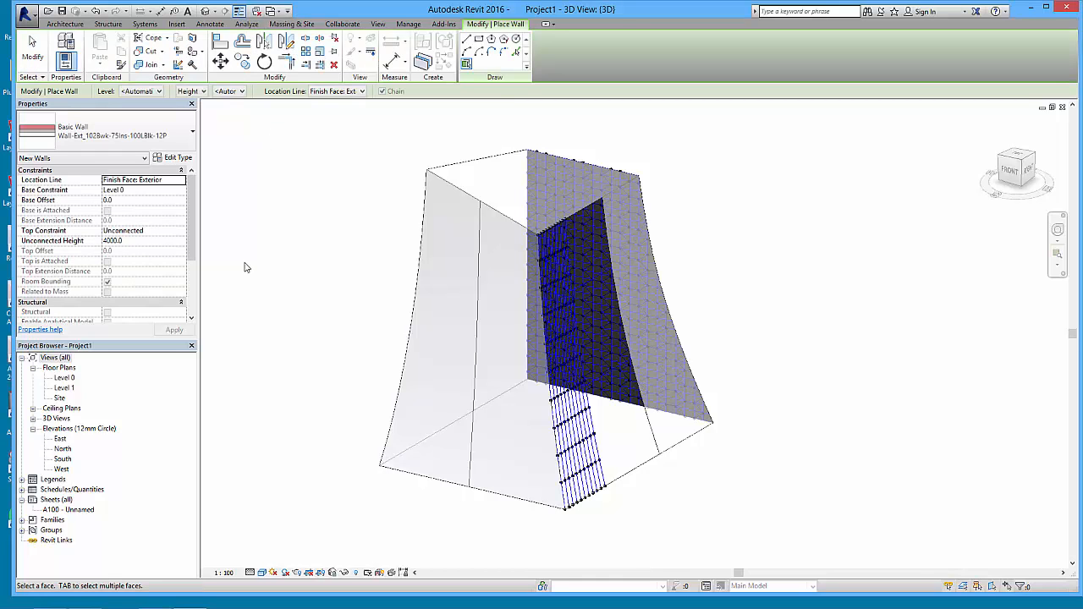
click(41, 144)
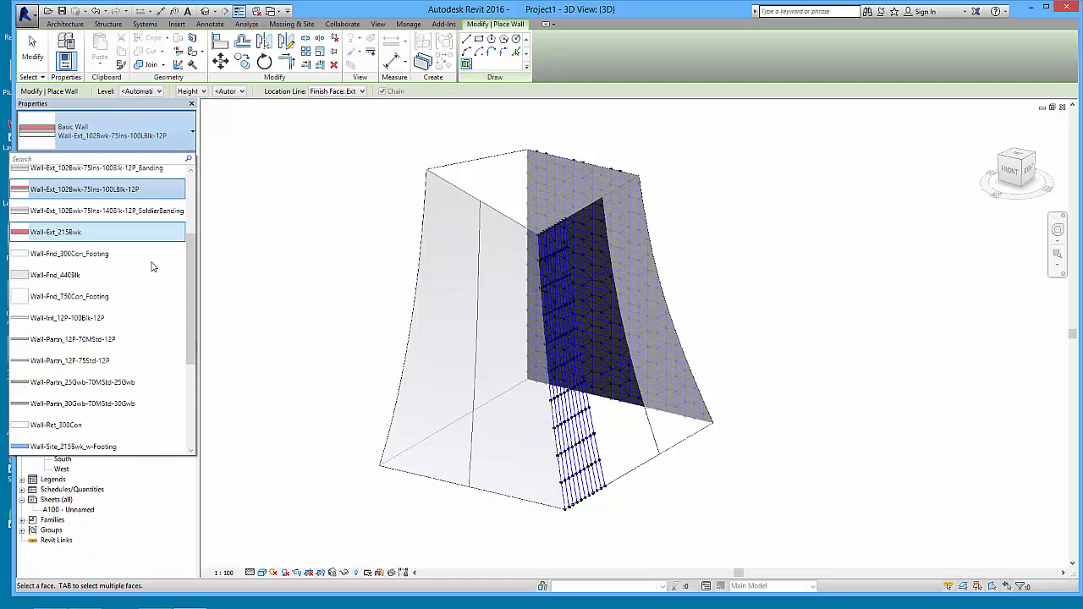
scroll(191, 280, up, 2)
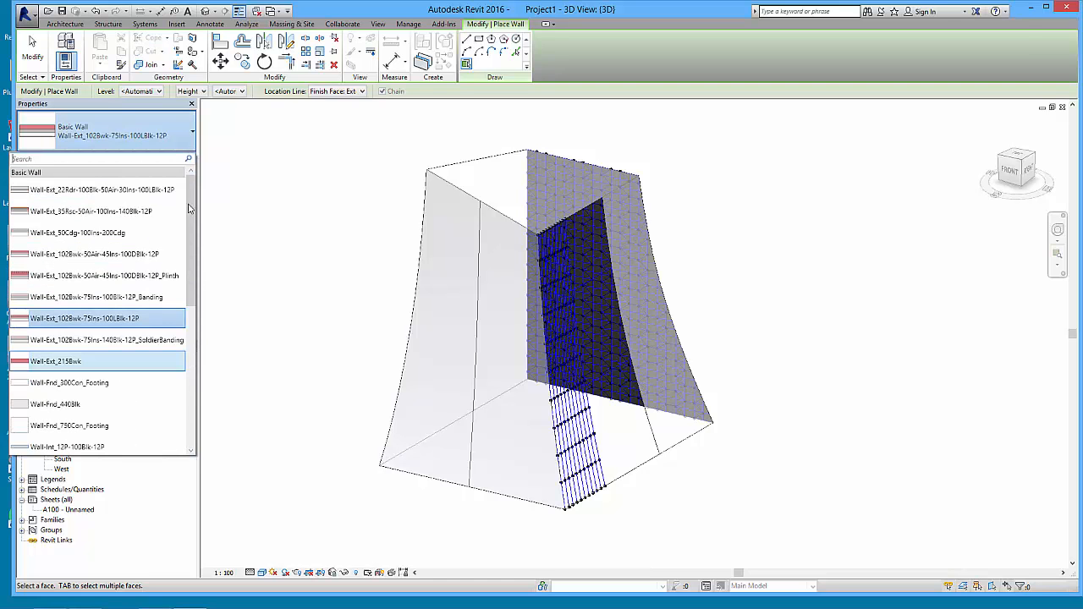
click(89, 212)
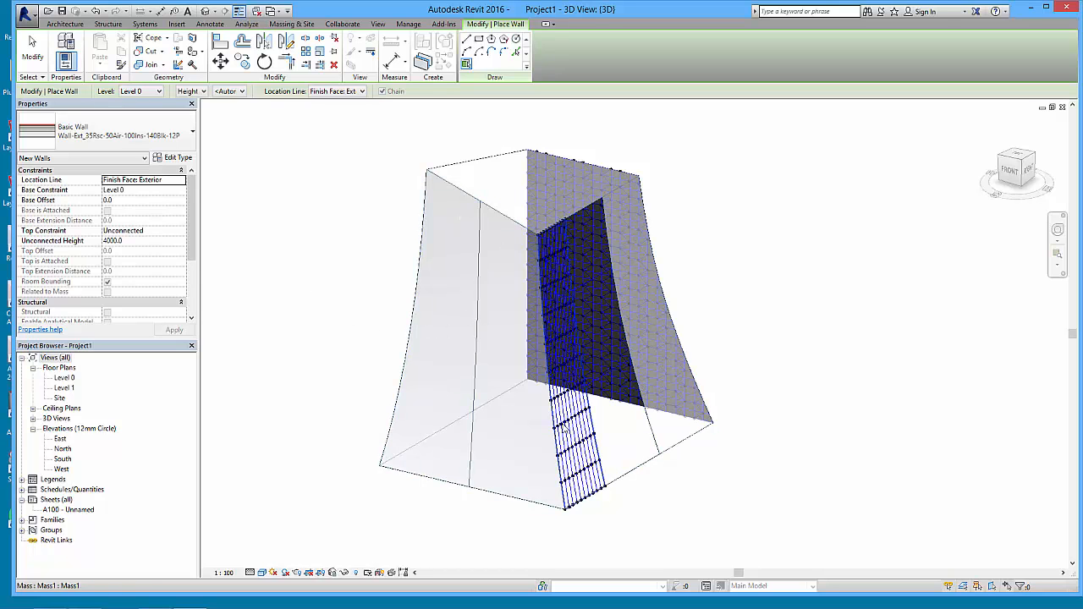
click(451, 334)
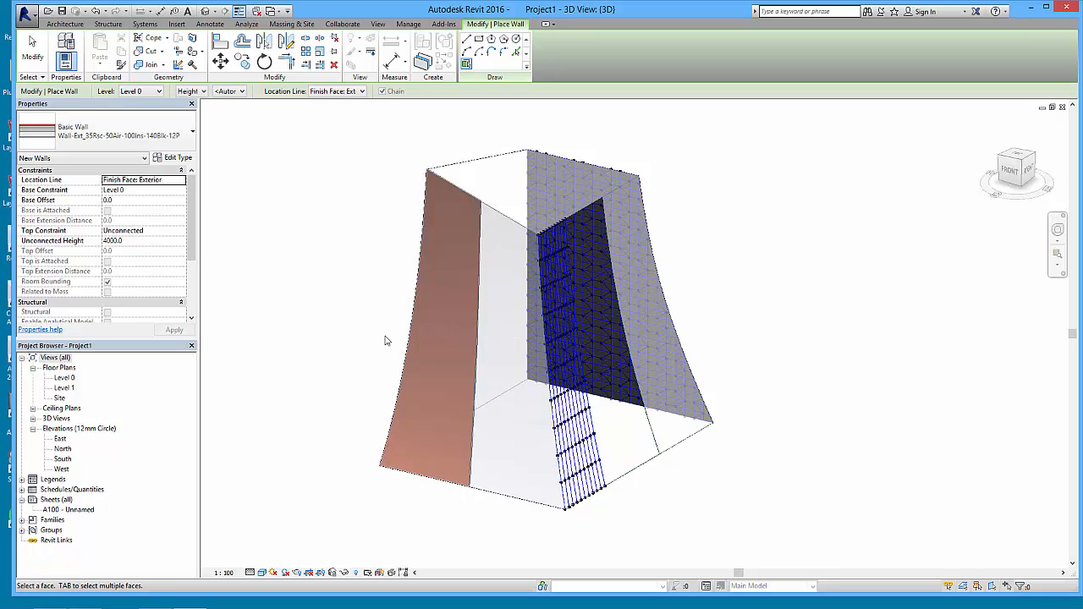
Add a wall by face of the same type to the adjacent flat side of the mass, unjoining the conflicting elements.
shift+middle_drag(387, 339, 480, 312)
click(481, 313)
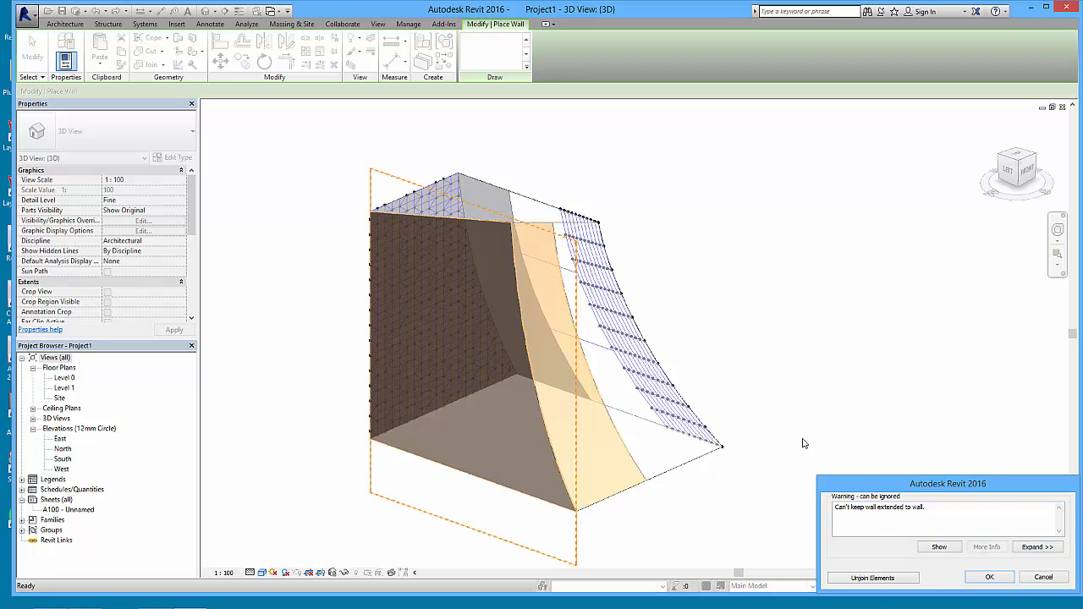
click(868, 578)
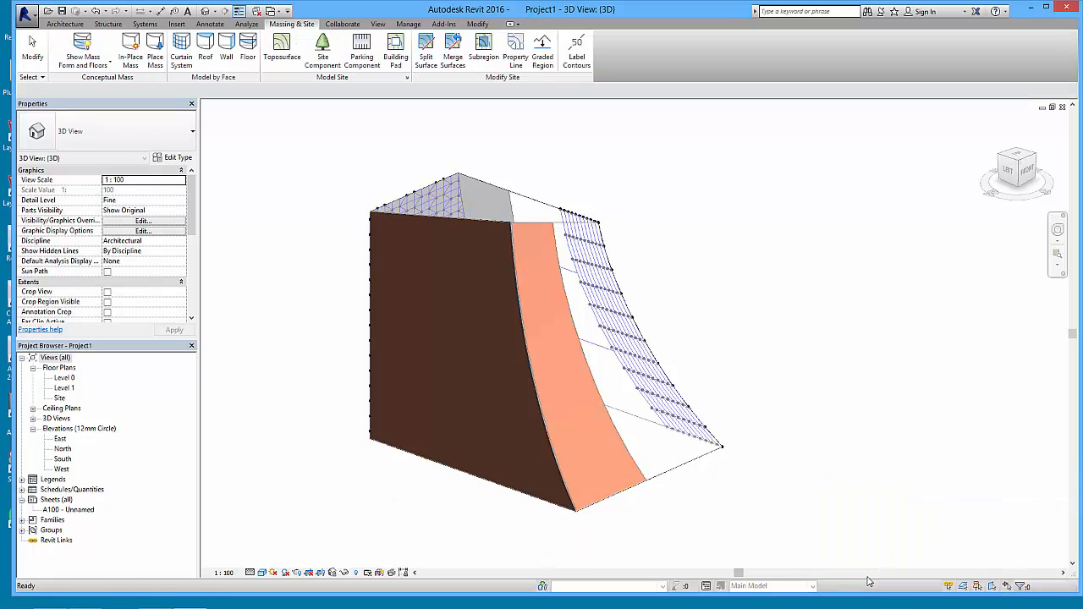
Create a standard curtain system on the curved mass strip next to the triangular-patterned side.
shift+middle_drag(553, 345, 535, 408)
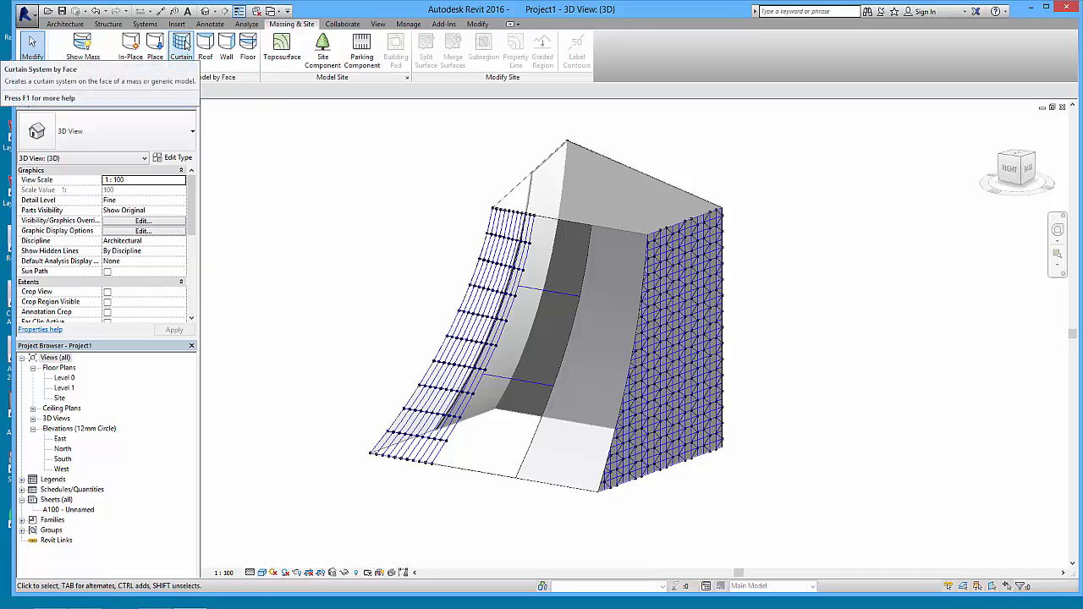
click(183, 44)
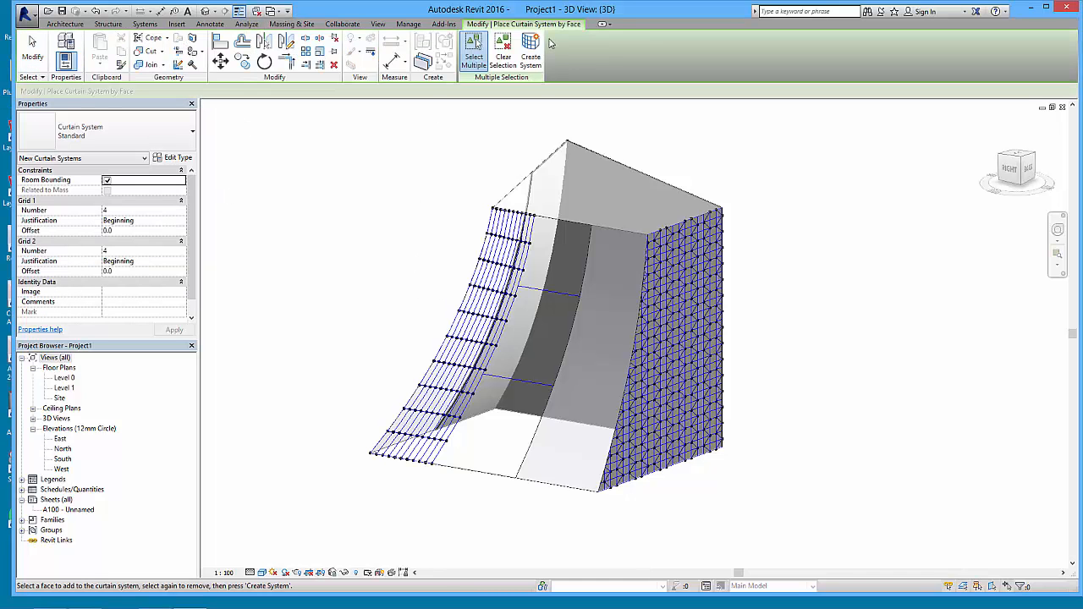
click(472, 59)
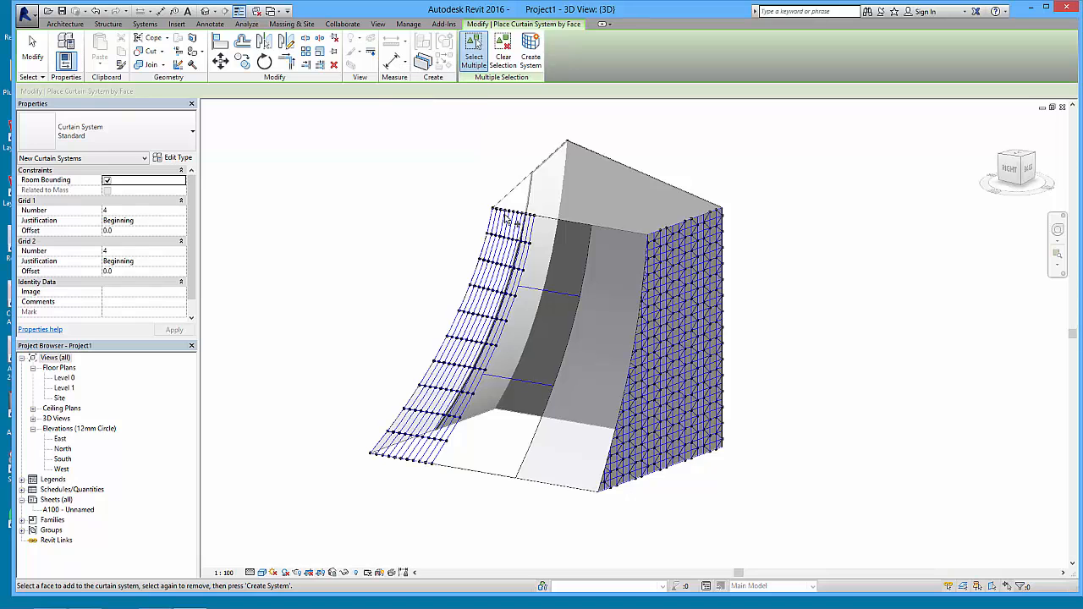
click(611, 296)
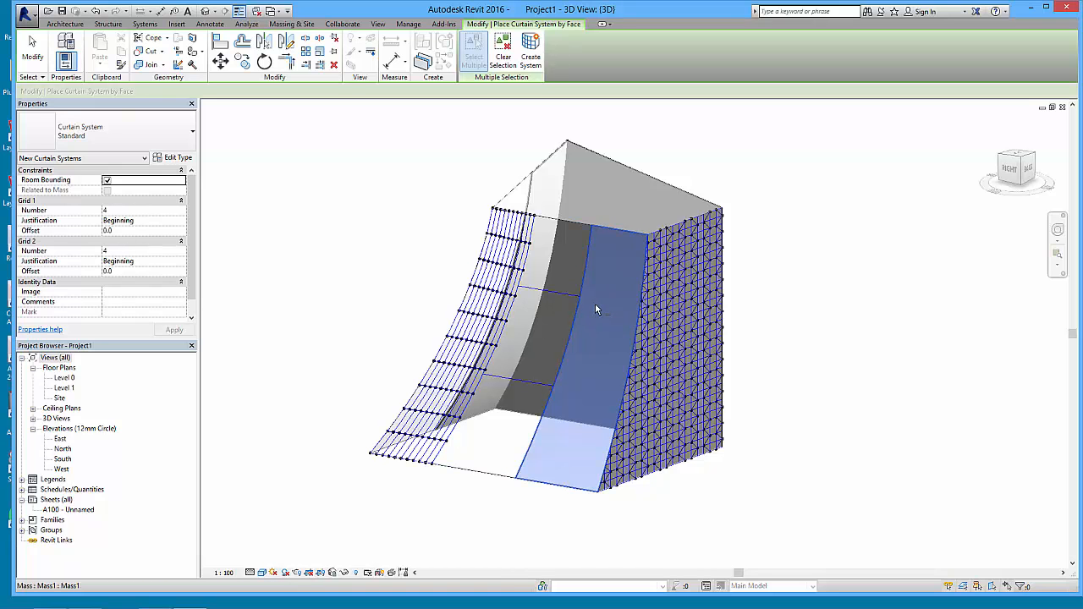
click(529, 47)
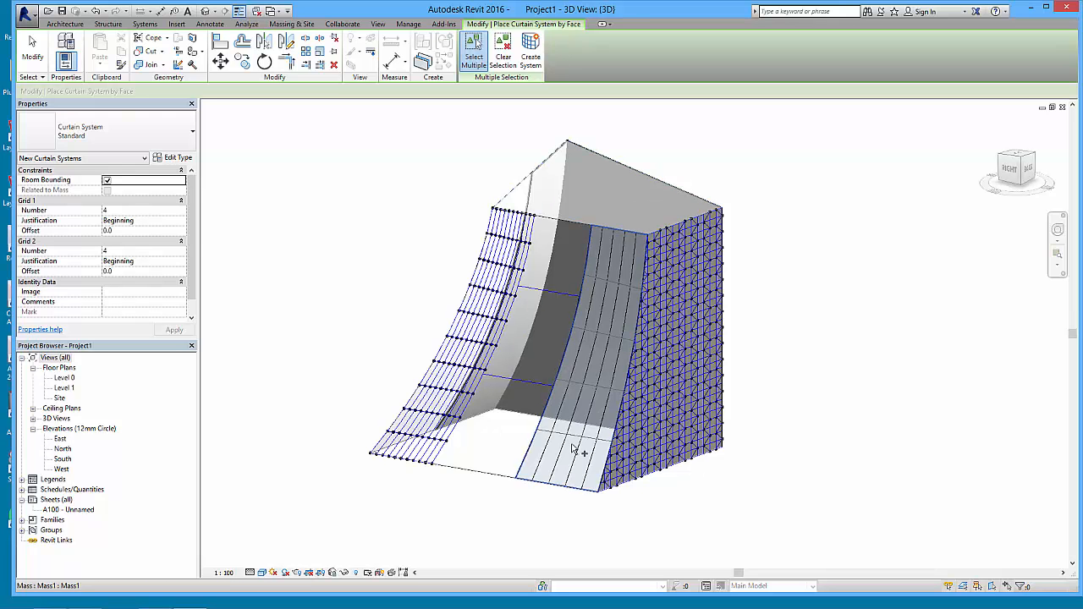
click(31, 44)
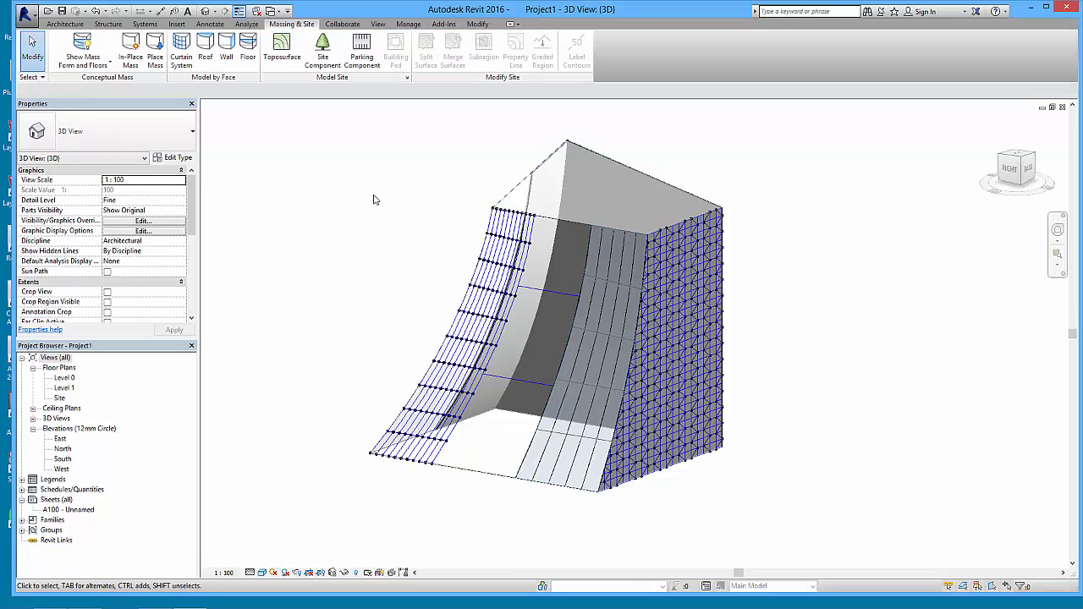
Set the curtain system's Grid 1 number to 10 and its Grid 2 number to 20.
shift+middle_drag(638, 285, 643, 201)
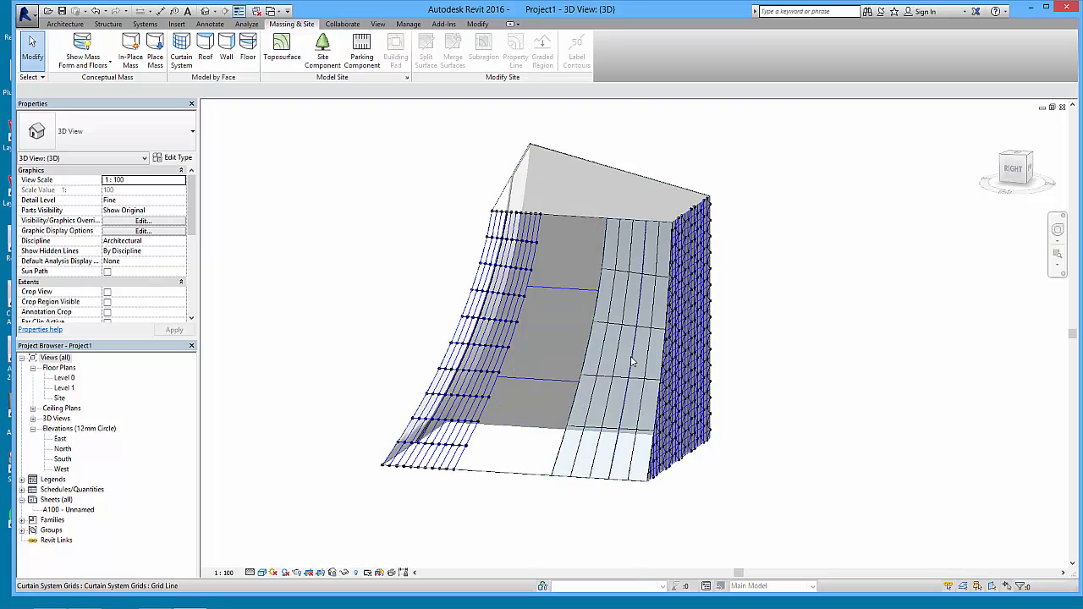
key(Tab)
click(618, 225)
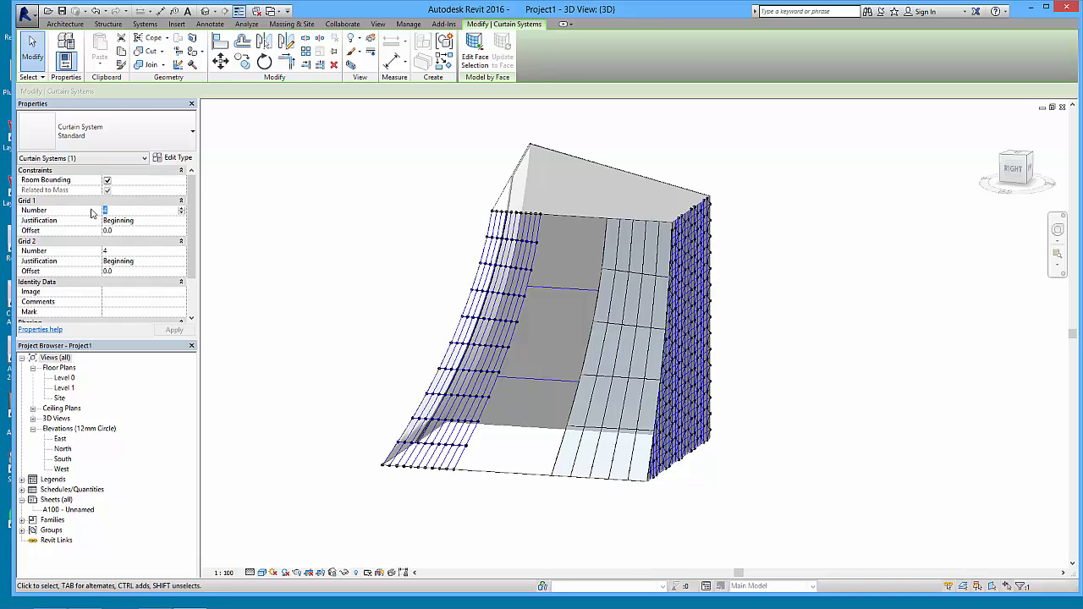
click(175, 330)
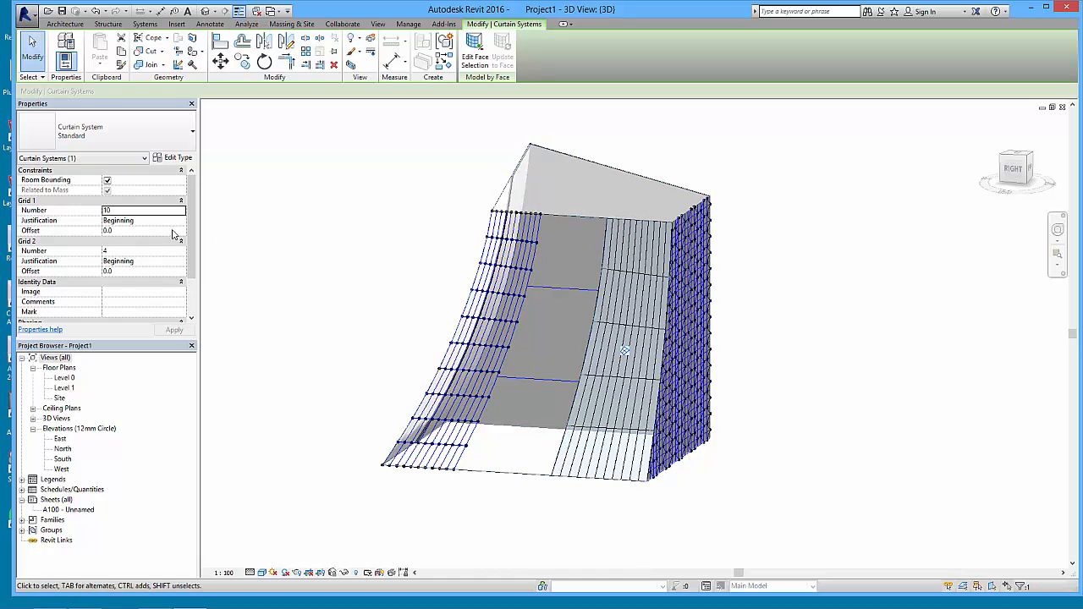
text(4)
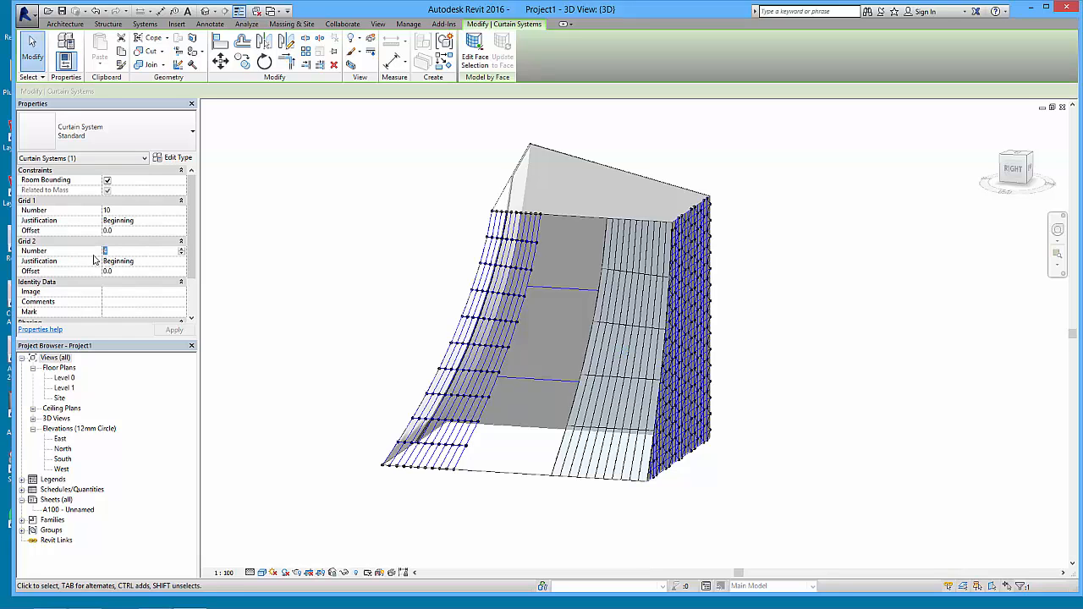
text(30)
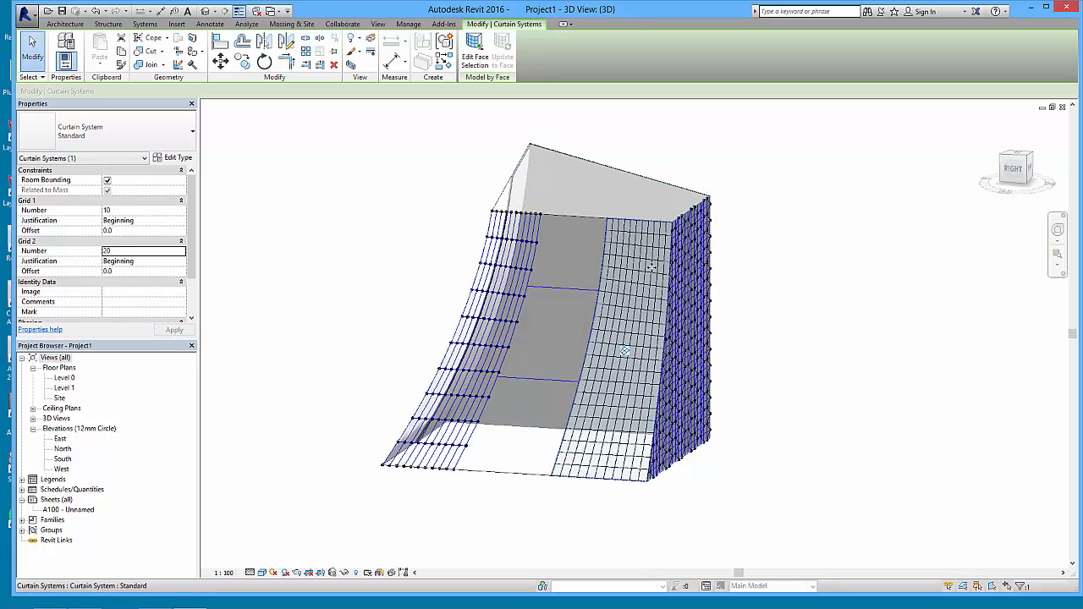
click(768, 314)
Place 50x150mm rectangular mullions on all grid lines of the curtain system.
shift+middle_drag(682, 332, 660, 372)
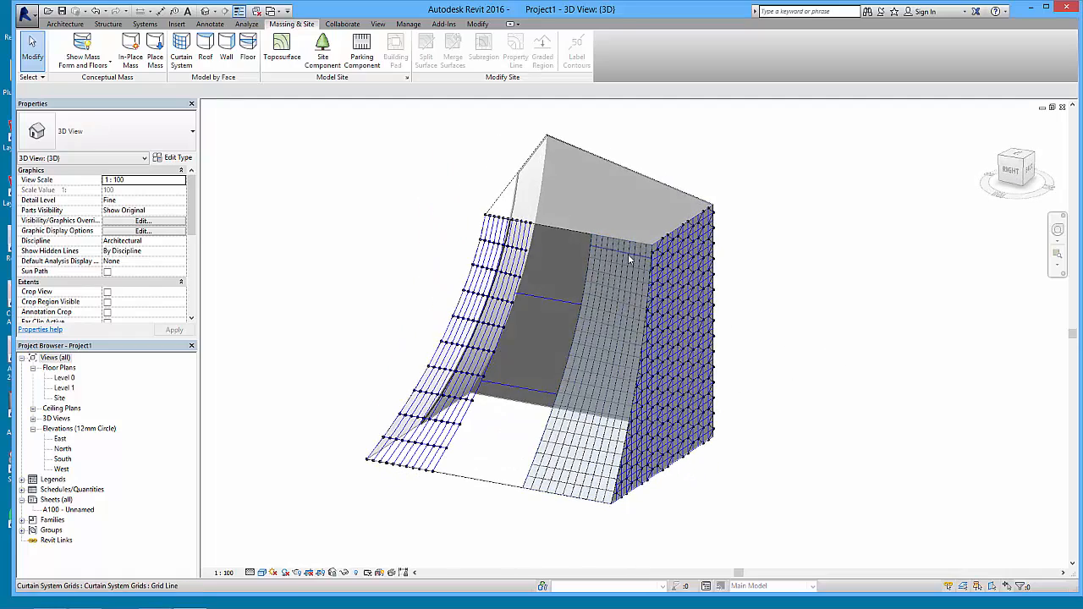
click(66, 24)
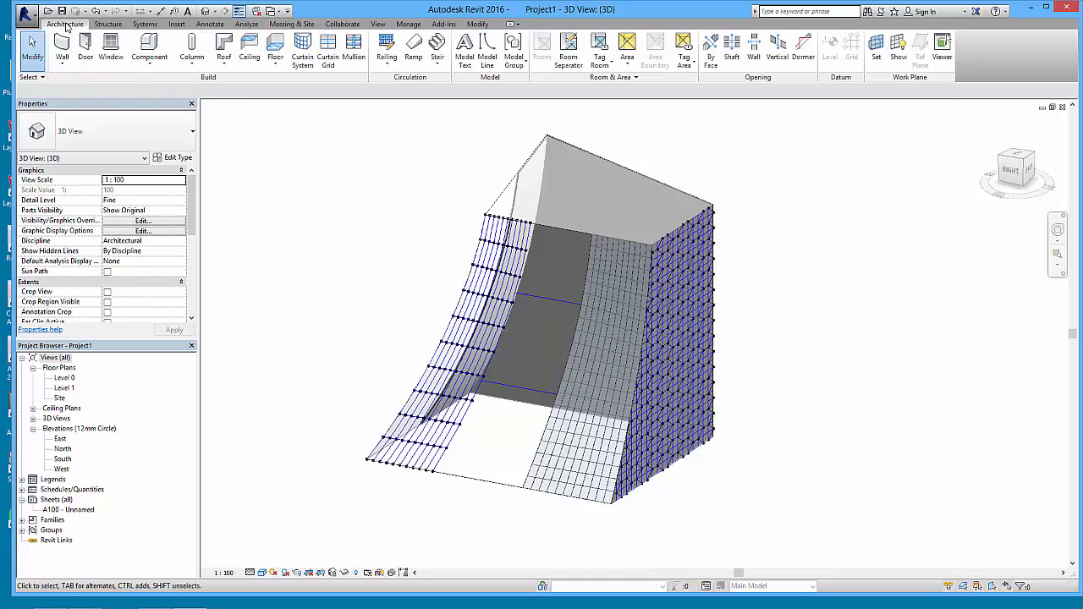
click(354, 59)
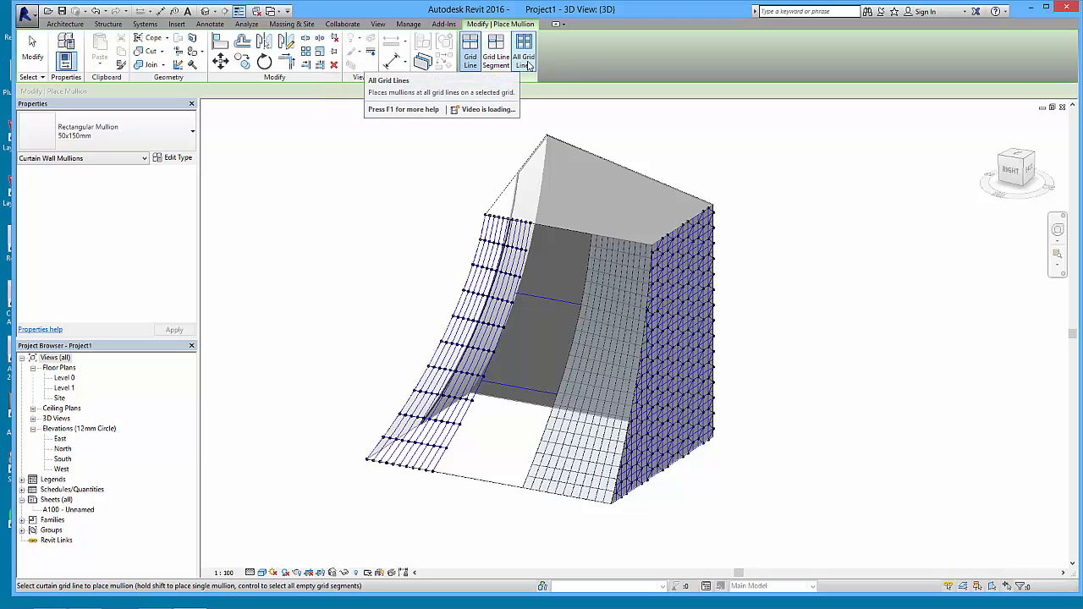
click(522, 57)
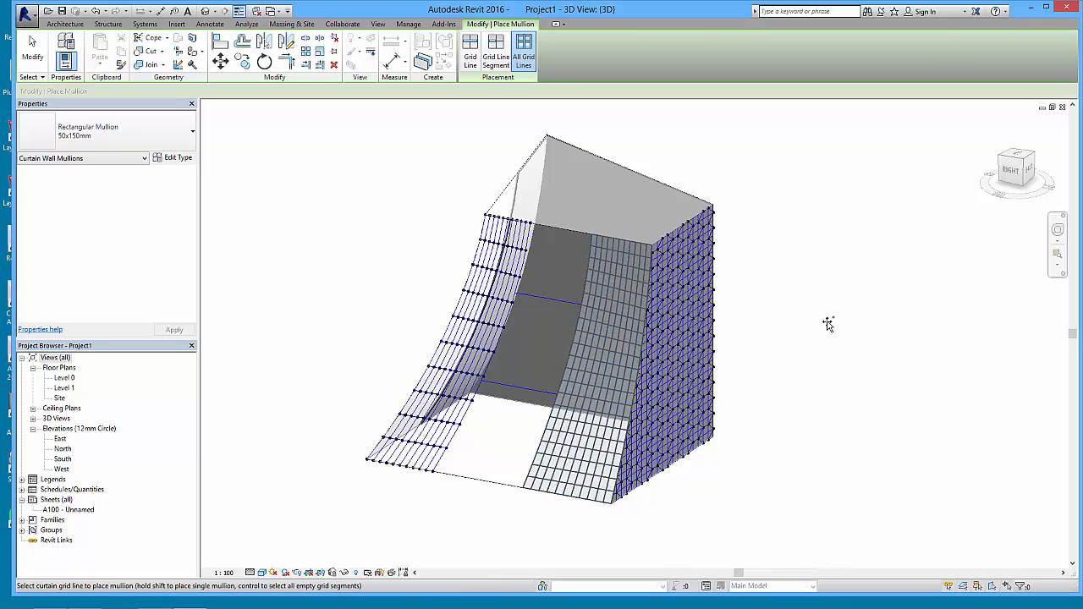
click(32, 51)
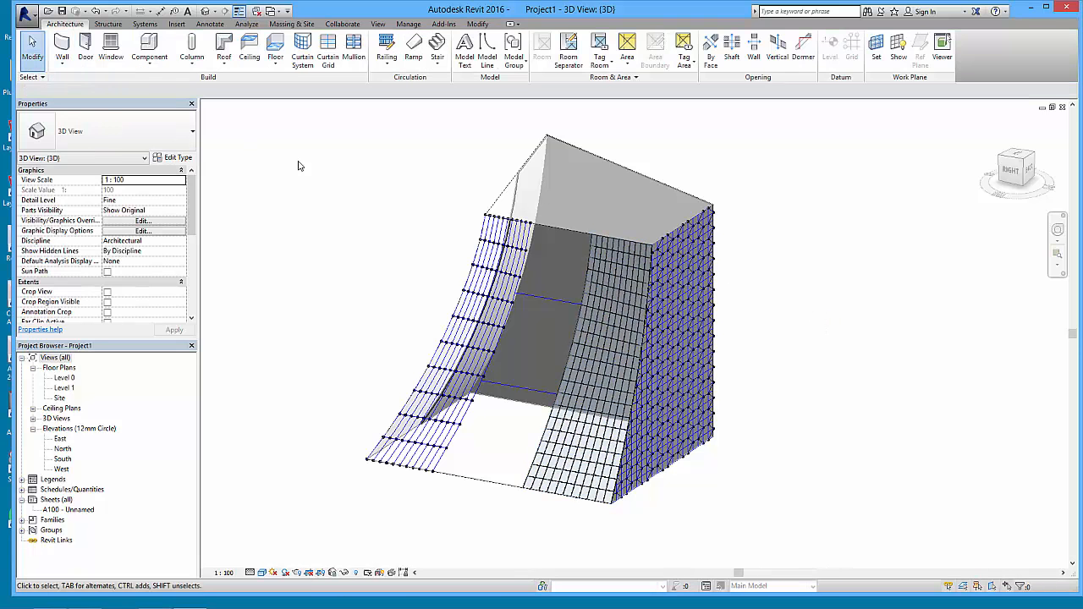
Examine the curtain system's mullions up close and the whole mass from several angles.
scroll(625, 265, up, 3)
scroll(625, 266, up, 4)
middle_drag(623, 242, 562, 318)
scroll(556, 327, down, 8)
scroll(562, 319, down, 5)
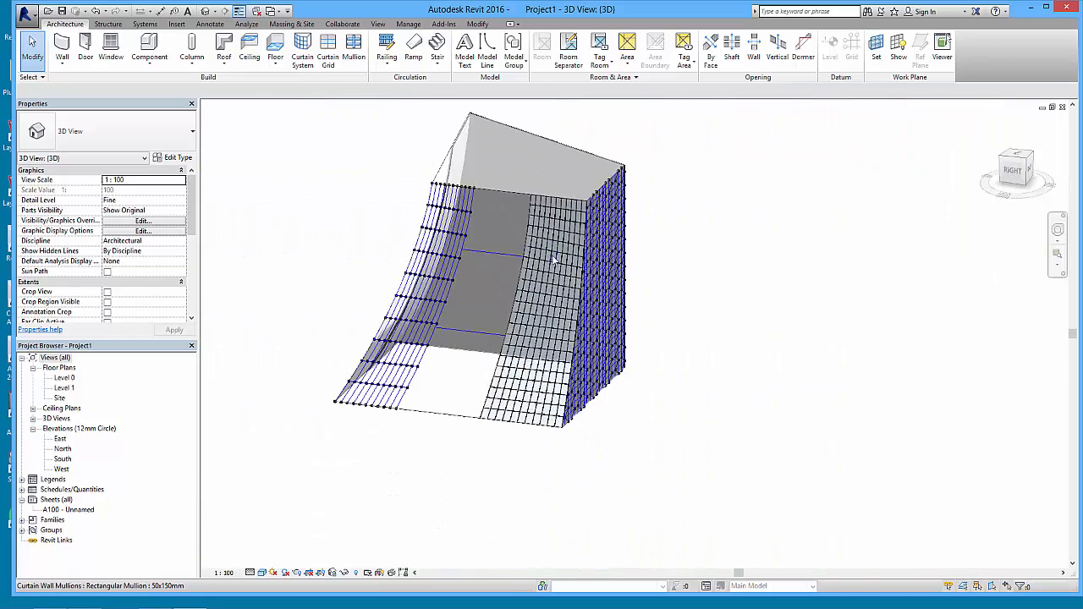
shift+middle_drag(714, 312, 602, 166)
shift+middle_drag(670, 244, 793, 382)
shift+middle_drag(634, 322, 729, 357)
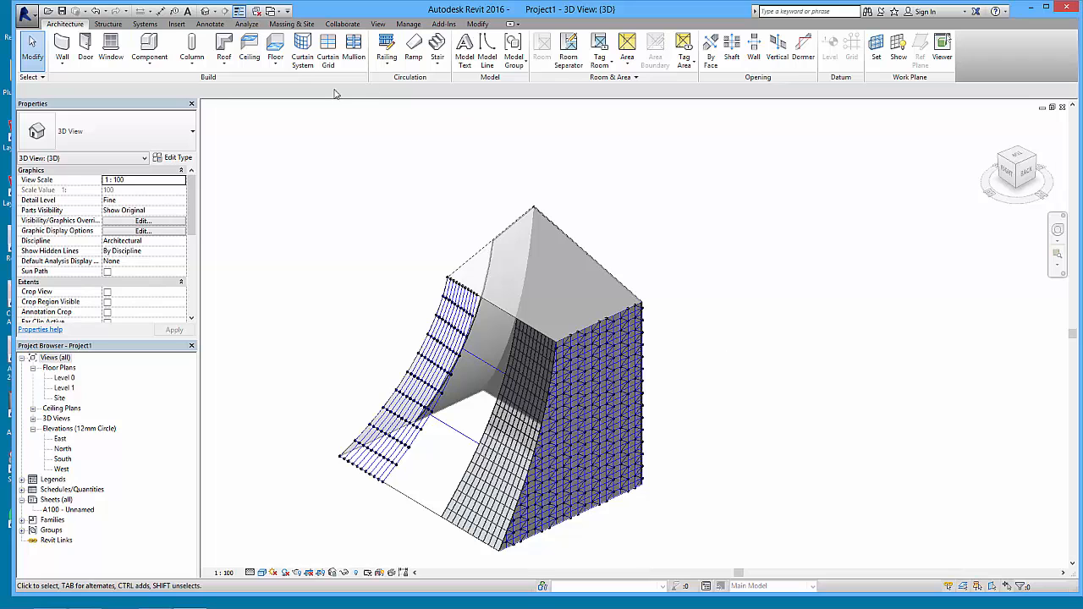
Create a Roof_Generic-125mm roof by face on the top face of the mass, with Level 10 as reference level.
click(223, 66)
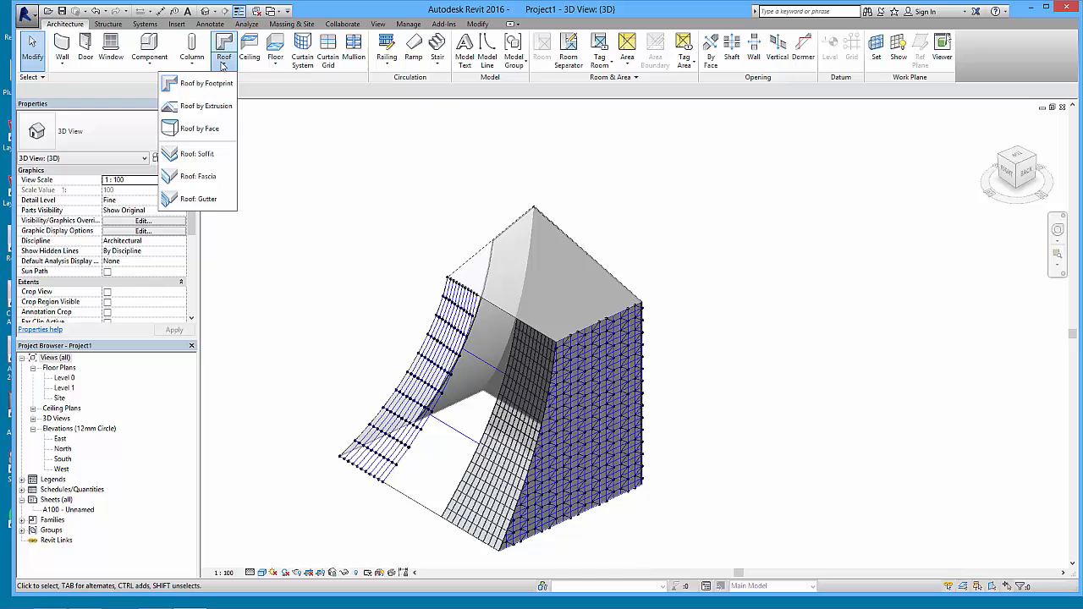
click(209, 130)
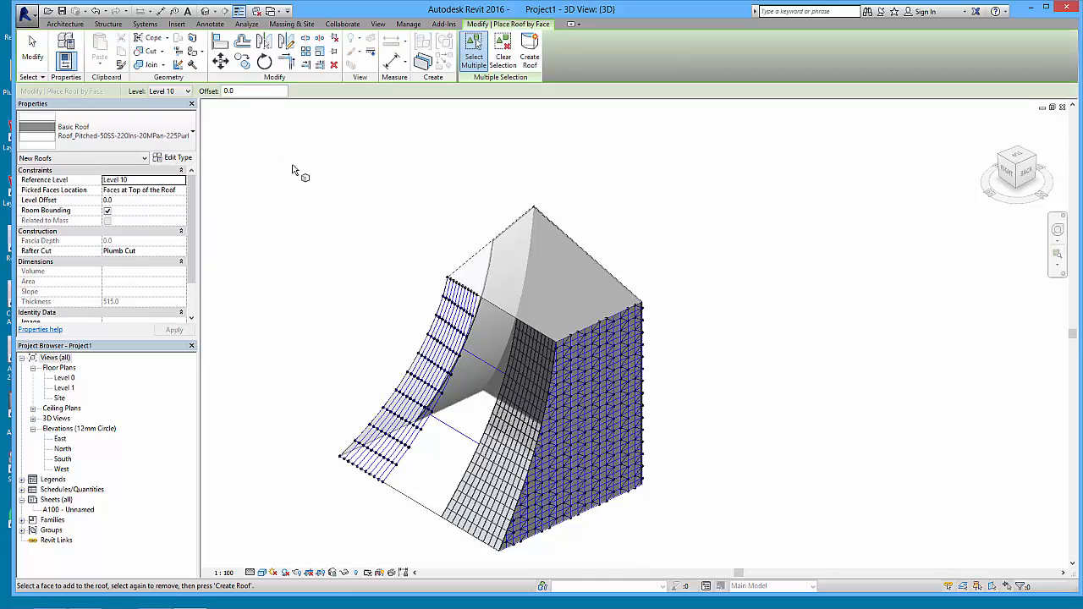
click(99, 138)
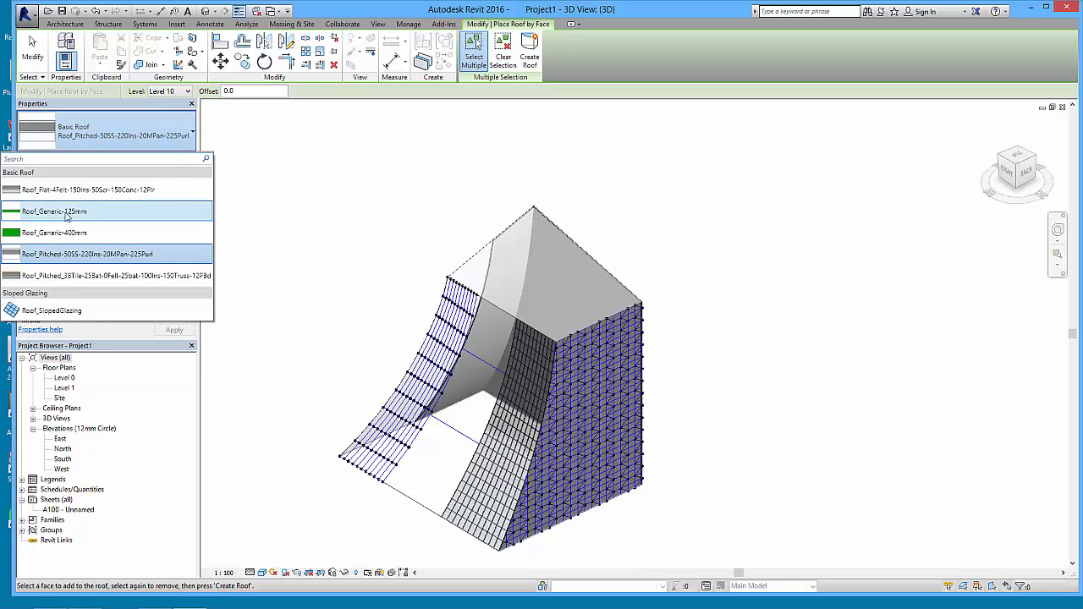
click(540, 272)
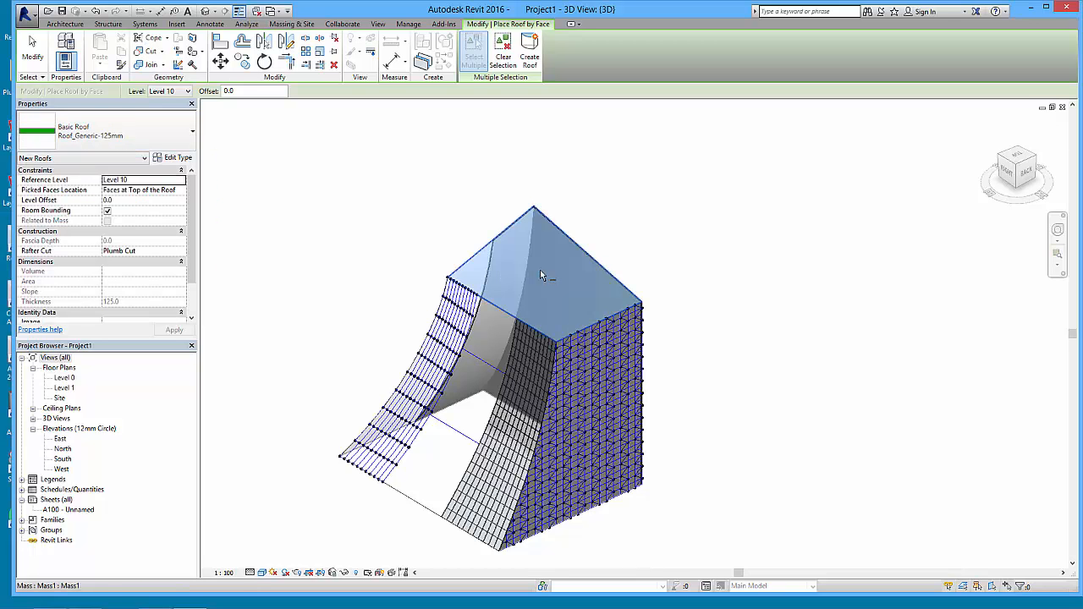
click(530, 51)
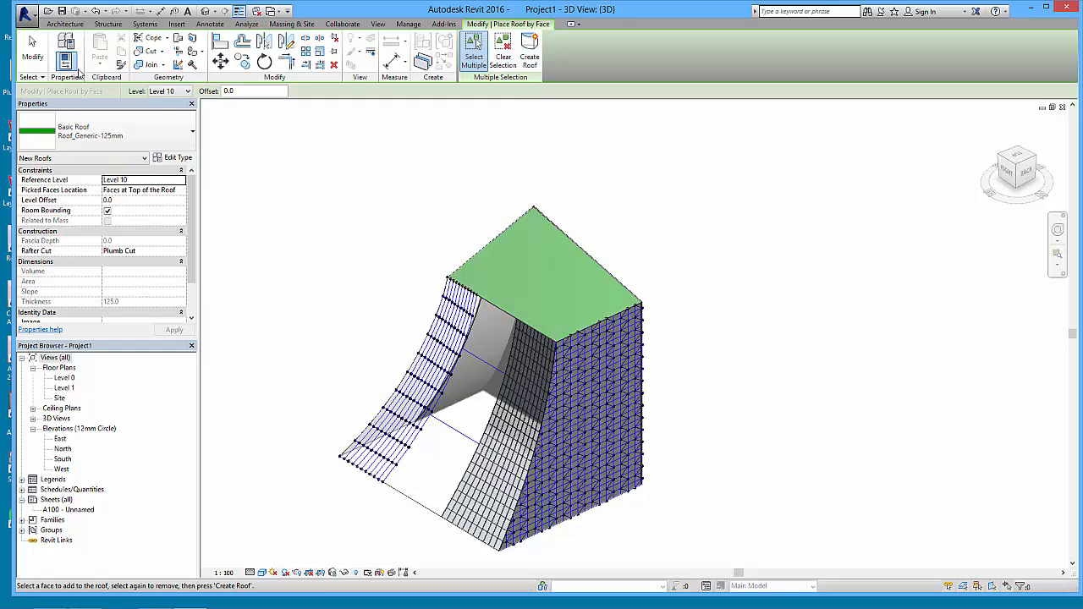
Hide the mass form to examine the walls, curtain system and roof on their own.
click(33, 49)
shift+middle_drag(679, 243, 901, 214)
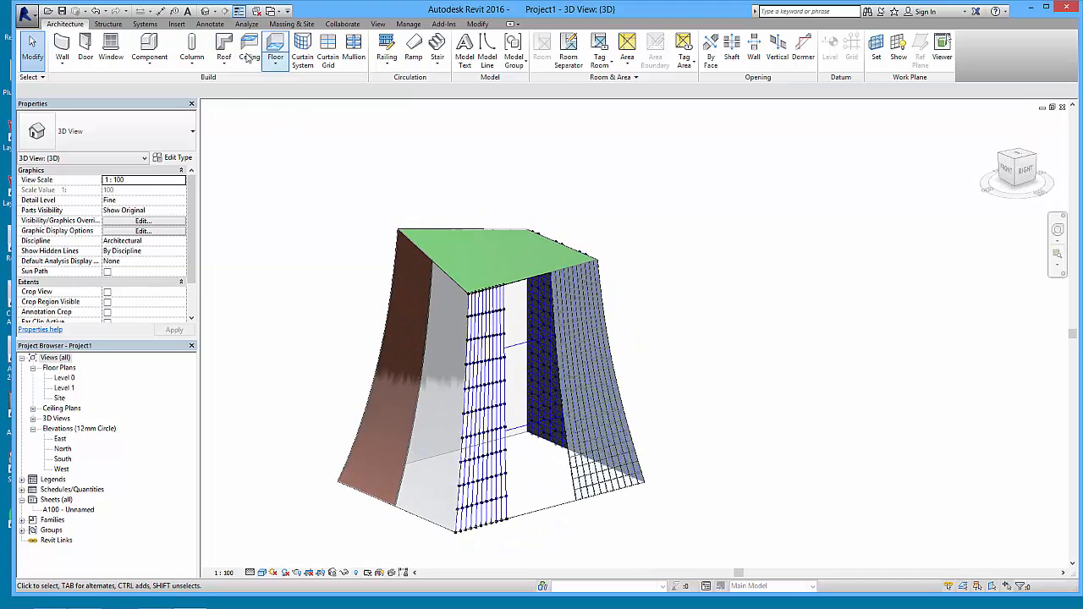
click(291, 24)
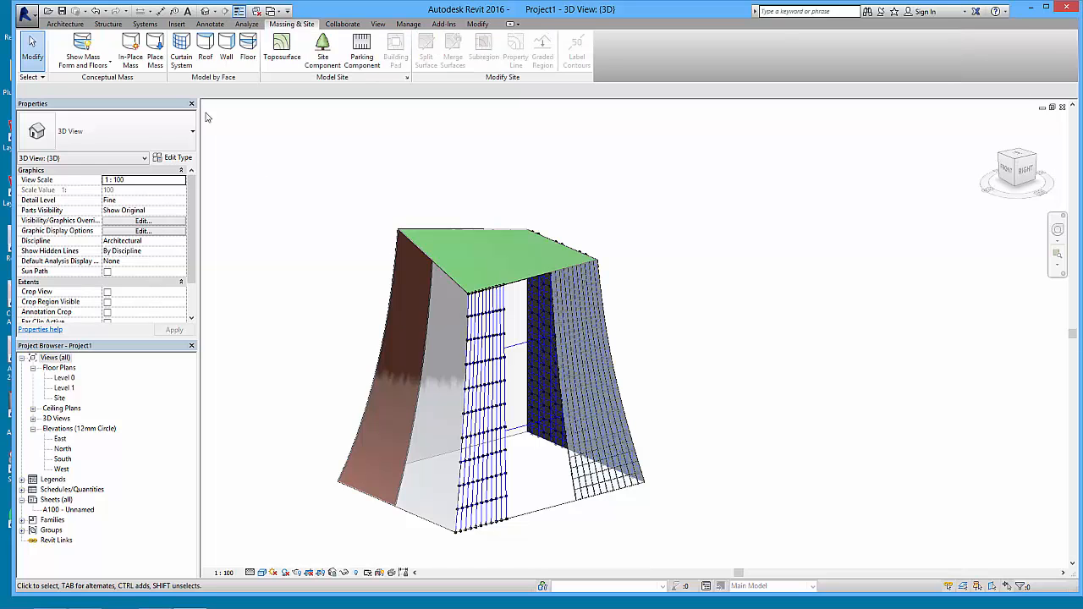
click(82, 42)
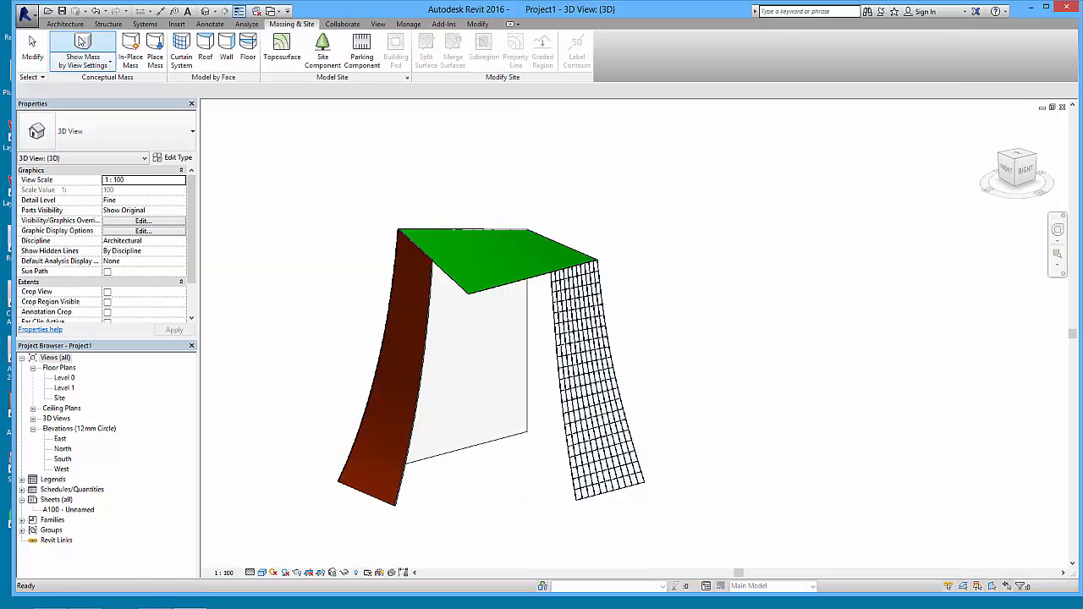
shift+middle_drag(398, 340, 457, 304)
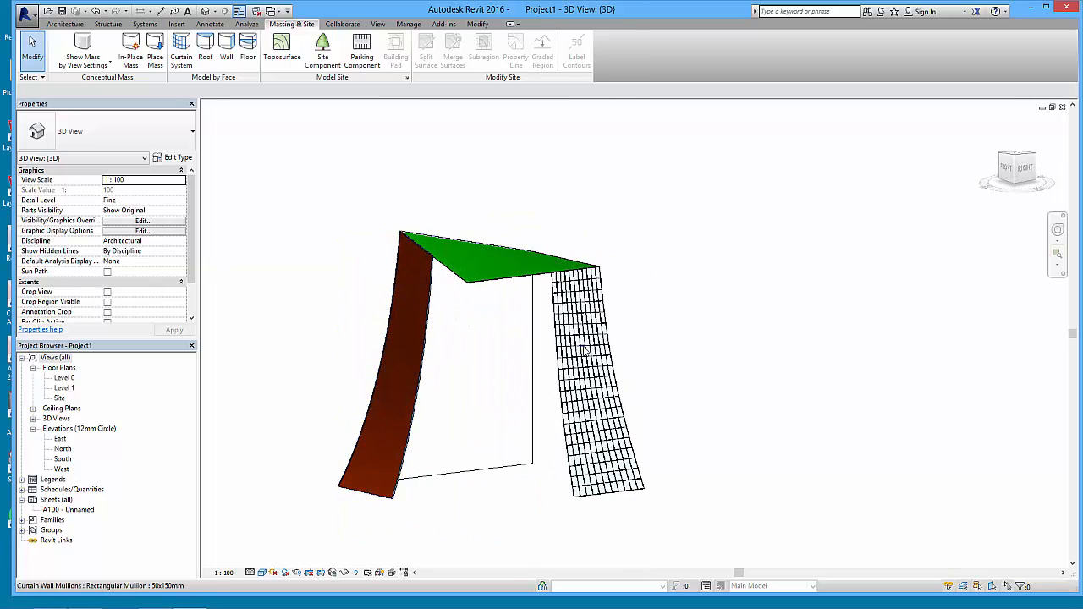
Inspect the profile sketch of the flat Wall-Ext_35Rsc-50Air-100Ins-140Blk-12P wall and finish it without edits.
click(483, 356)
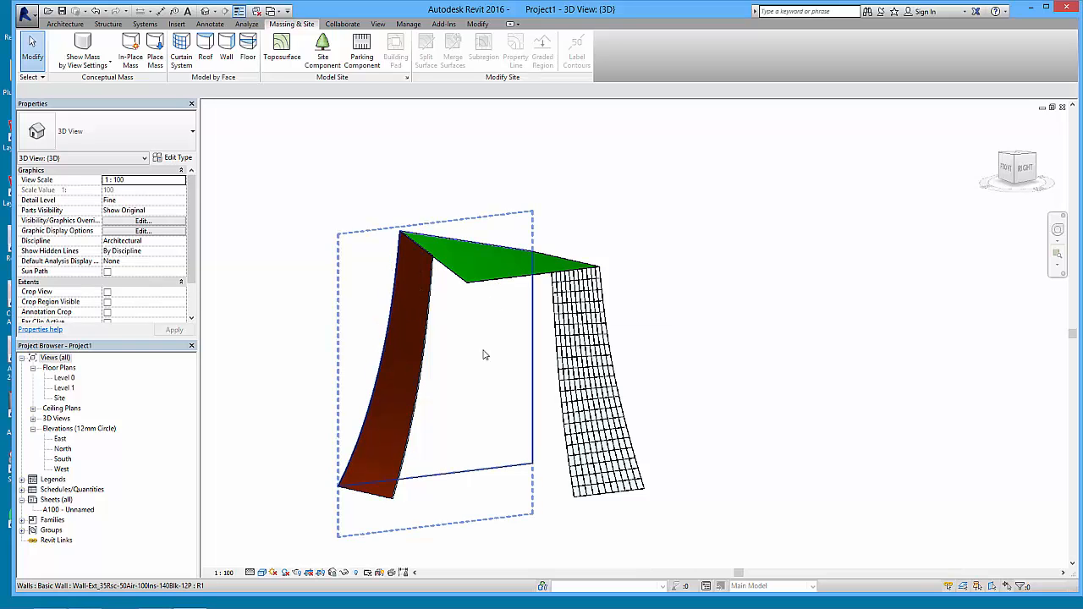
shift+middle_drag(426, 373, 417, 339)
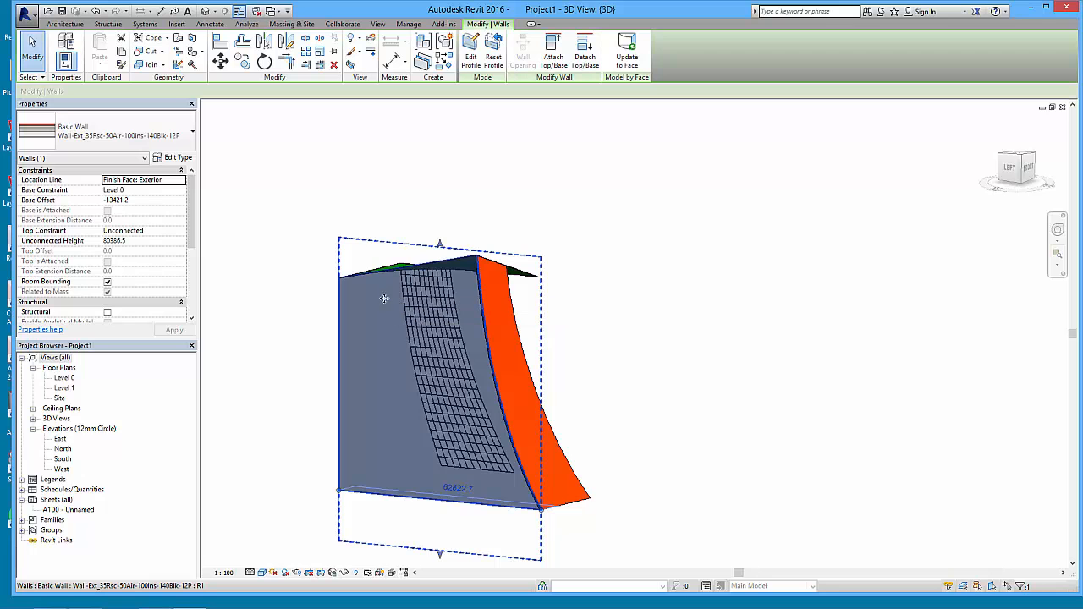
click(476, 65)
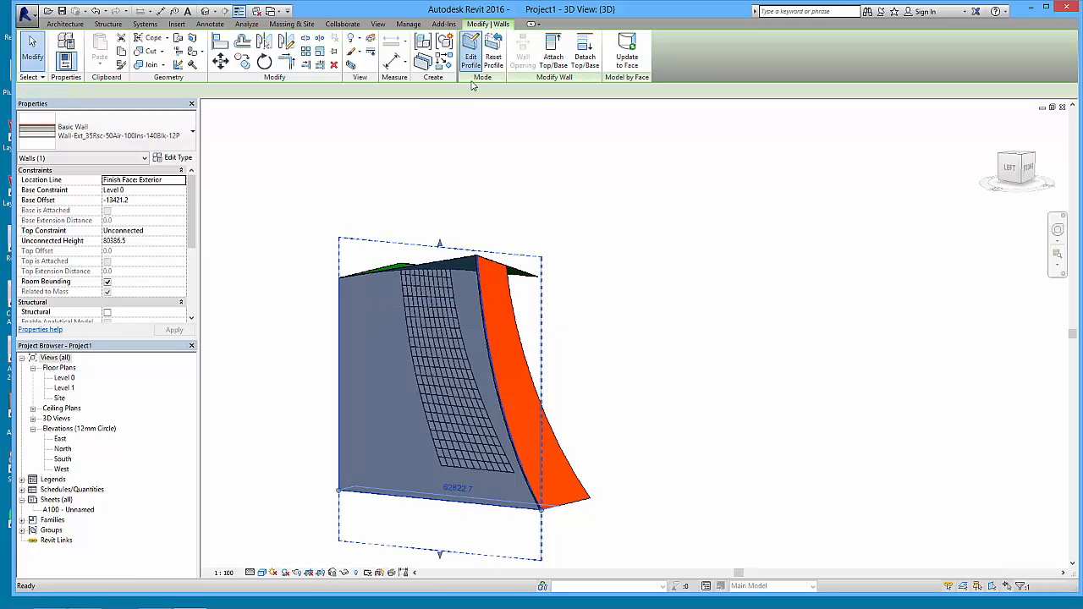
shift+middle_drag(501, 334, 690, 323)
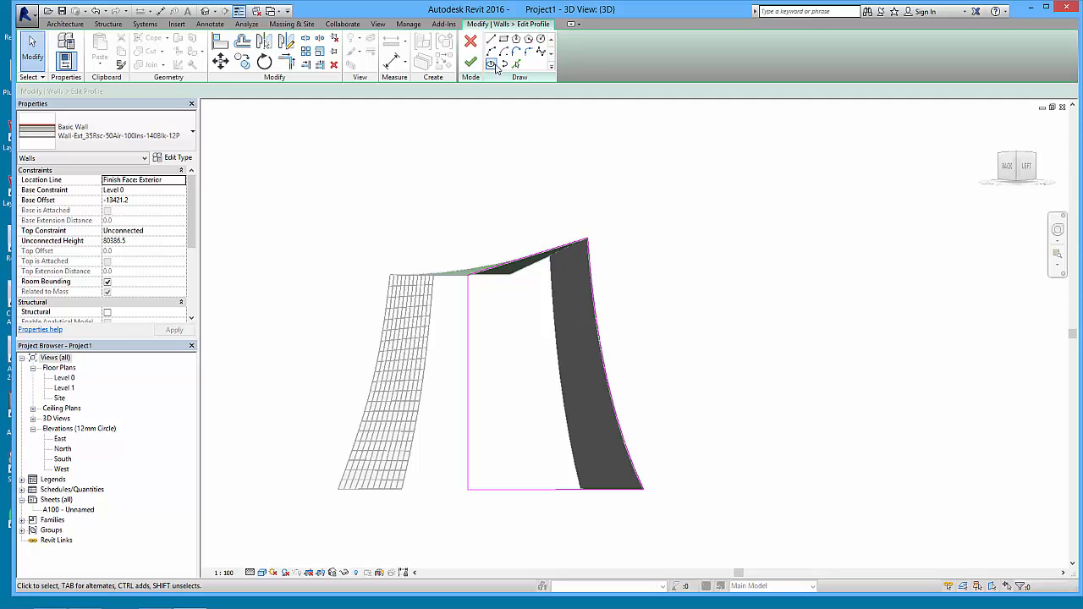
click(470, 62)
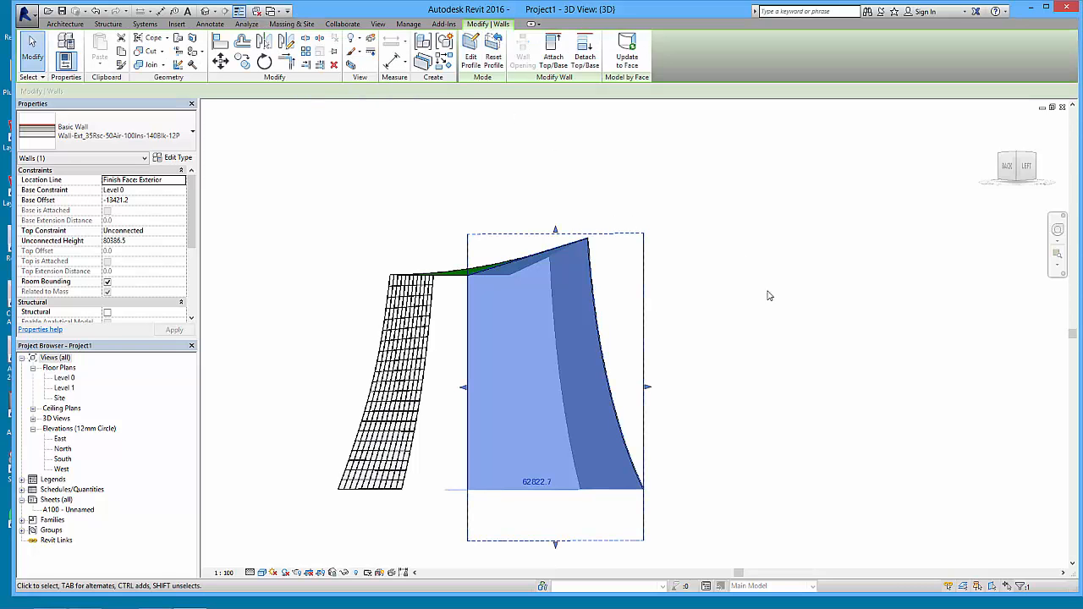
click(769, 295)
shift+middle_drag(773, 308, 281, 365)
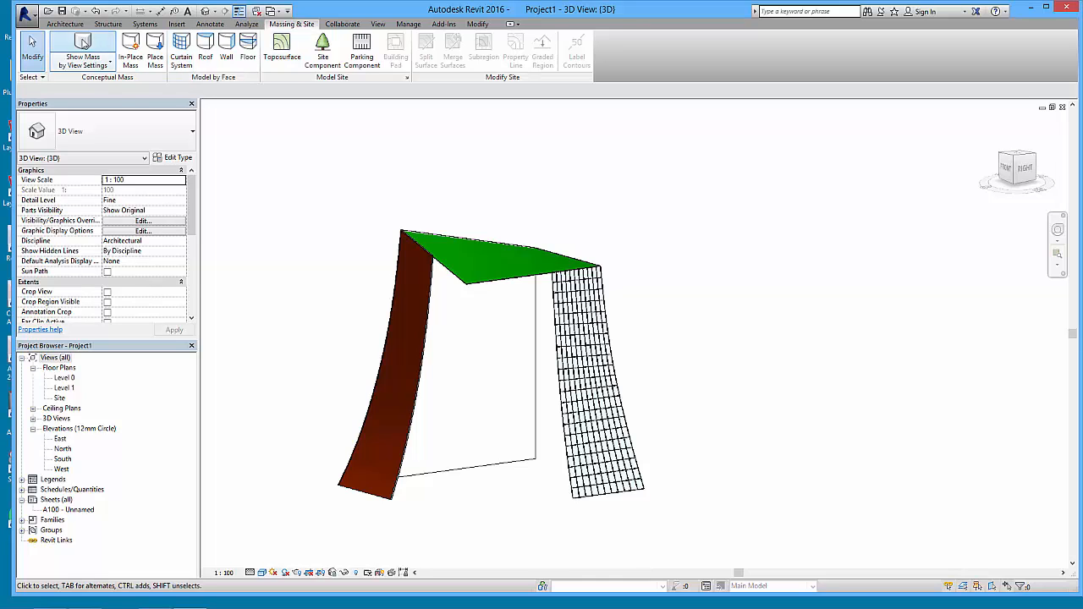
Show the mass form and floors again and create mass floors on the mass for Level 0 to Level 10.
click(83, 42)
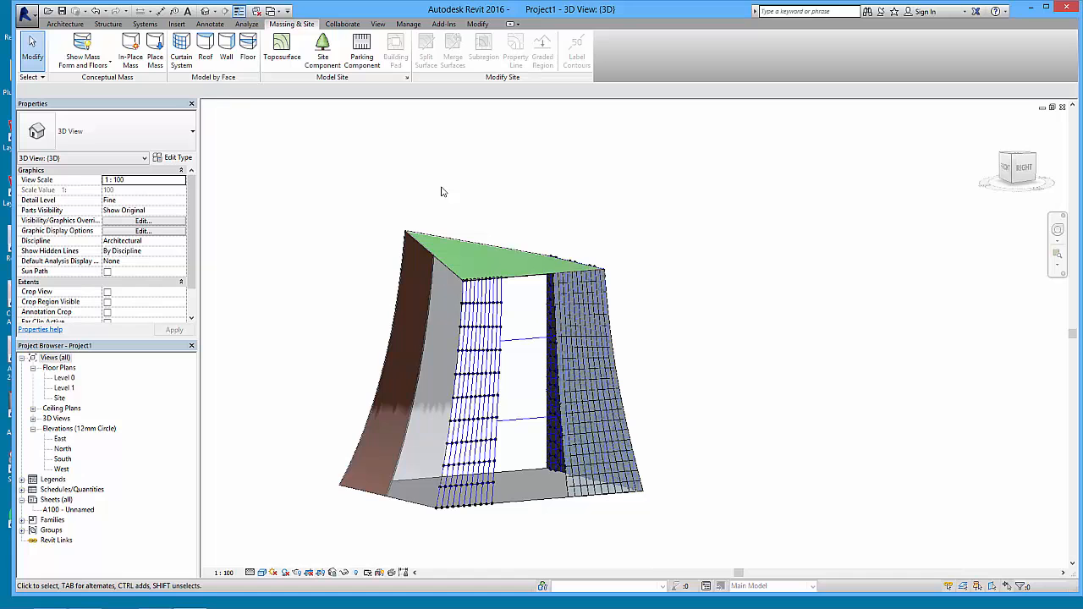
click(489, 341)
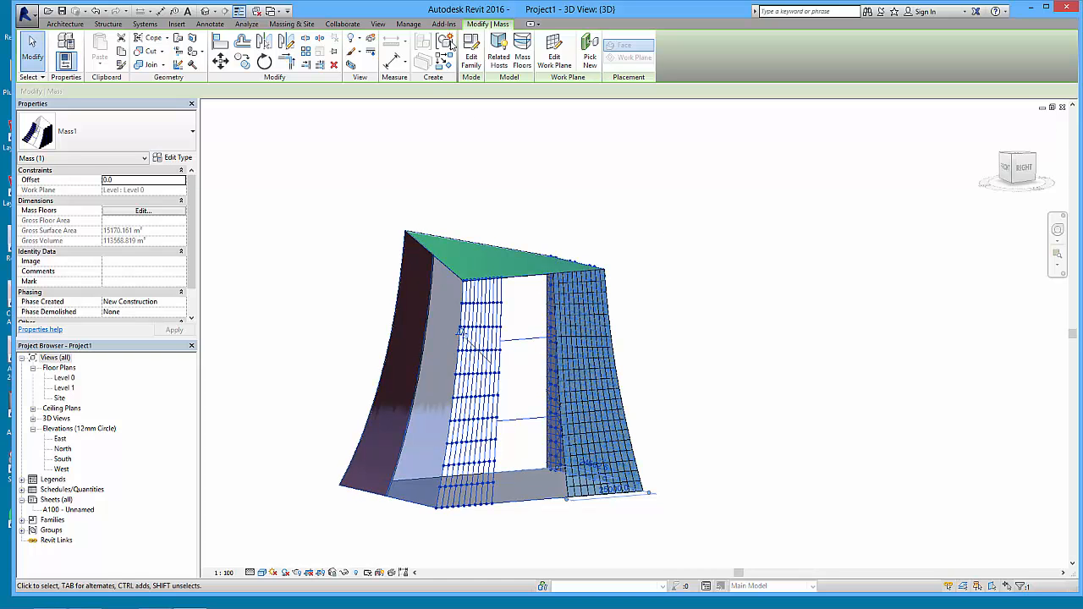
click(523, 52)
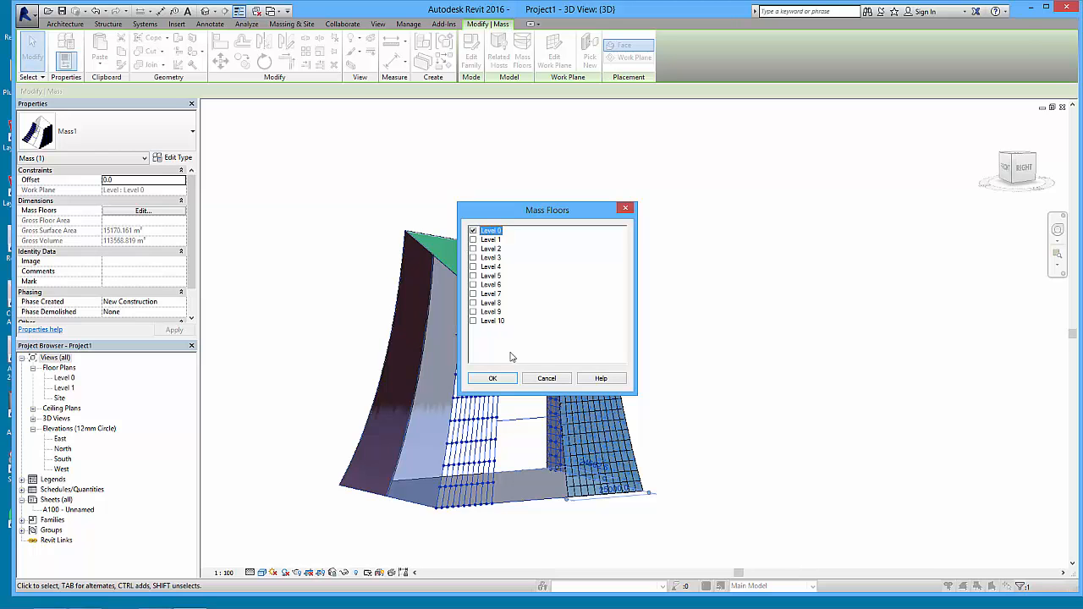
shift+click(473, 325)
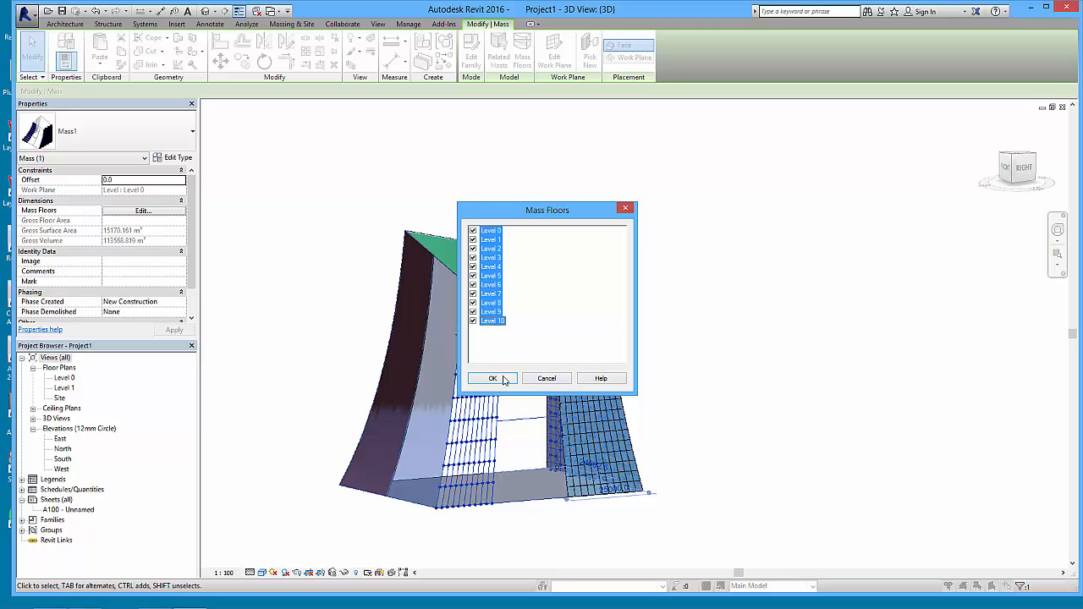
click(495, 379)
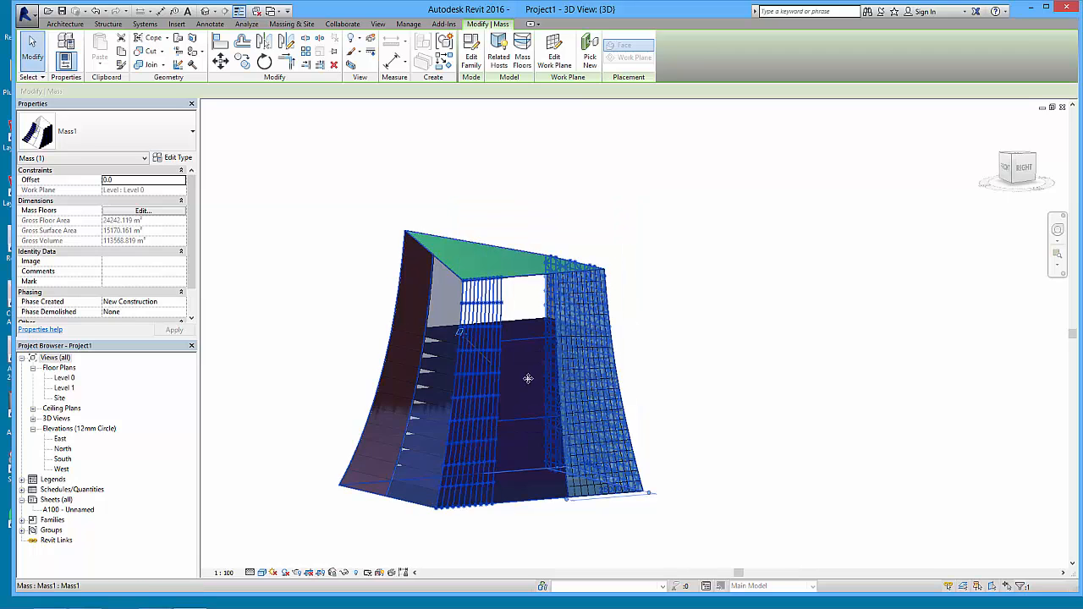
click(680, 367)
shift+middle_drag(680, 368, 496, 356)
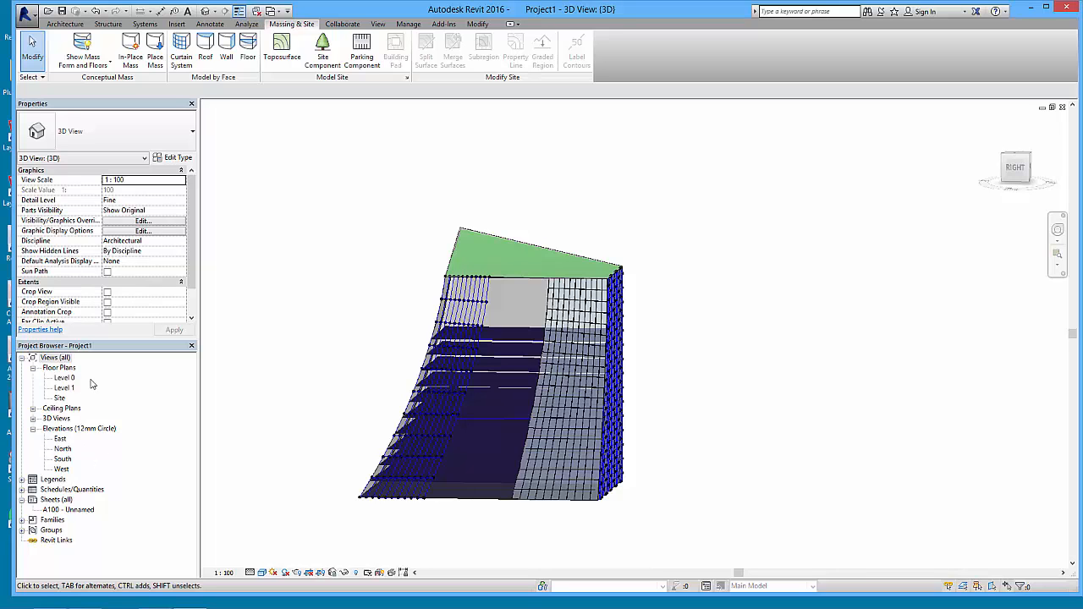
In the East elevation, set the item count of the level array to 15.
double_click(60, 441)
scroll(623, 245, down, 3)
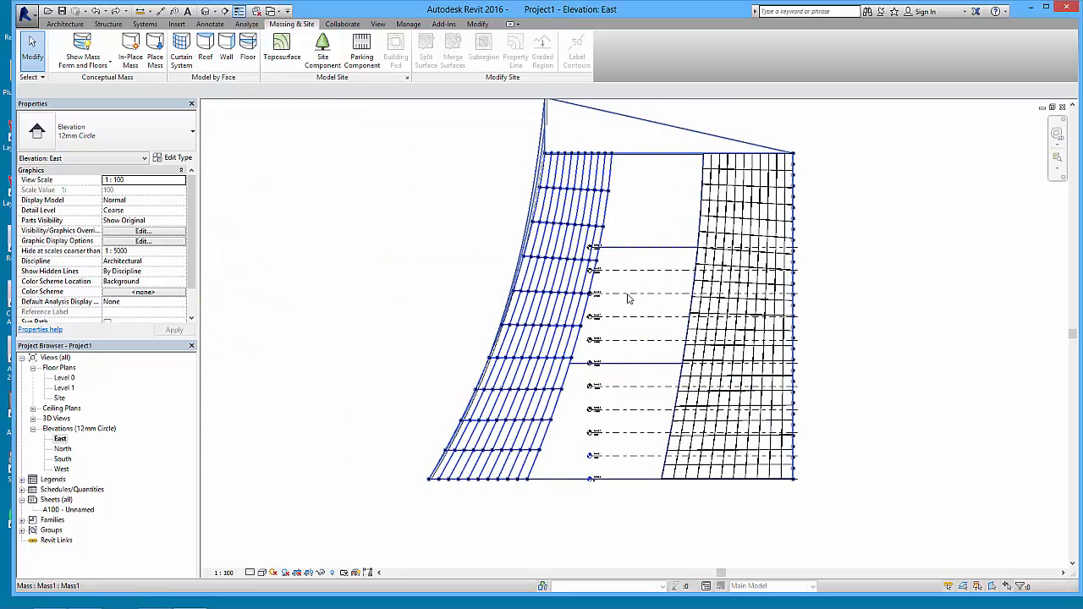
scroll(626, 264, up, 1)
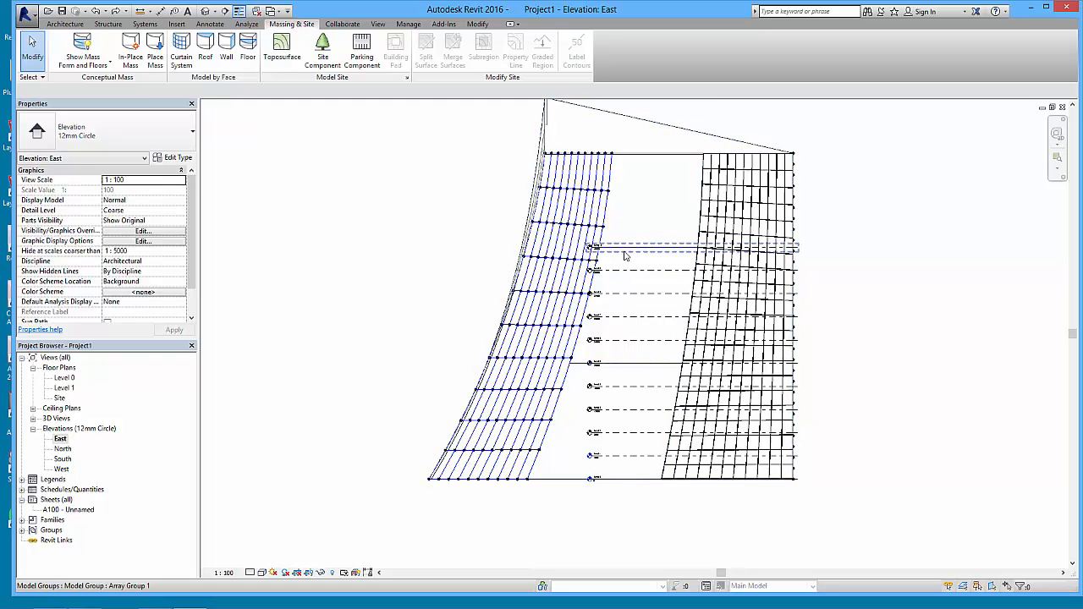
click(599, 270)
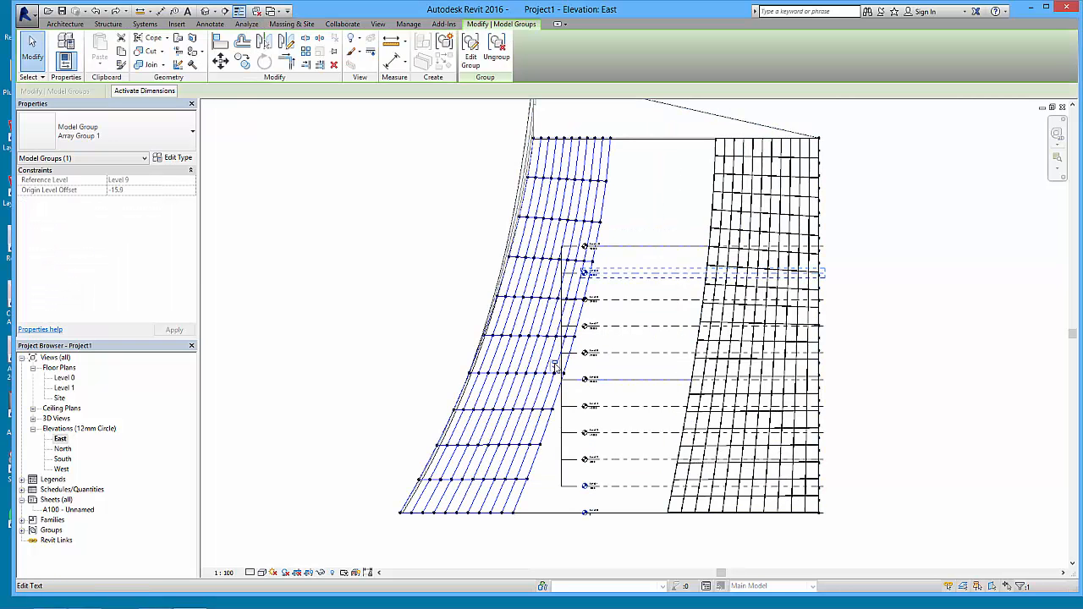
click(555, 364)
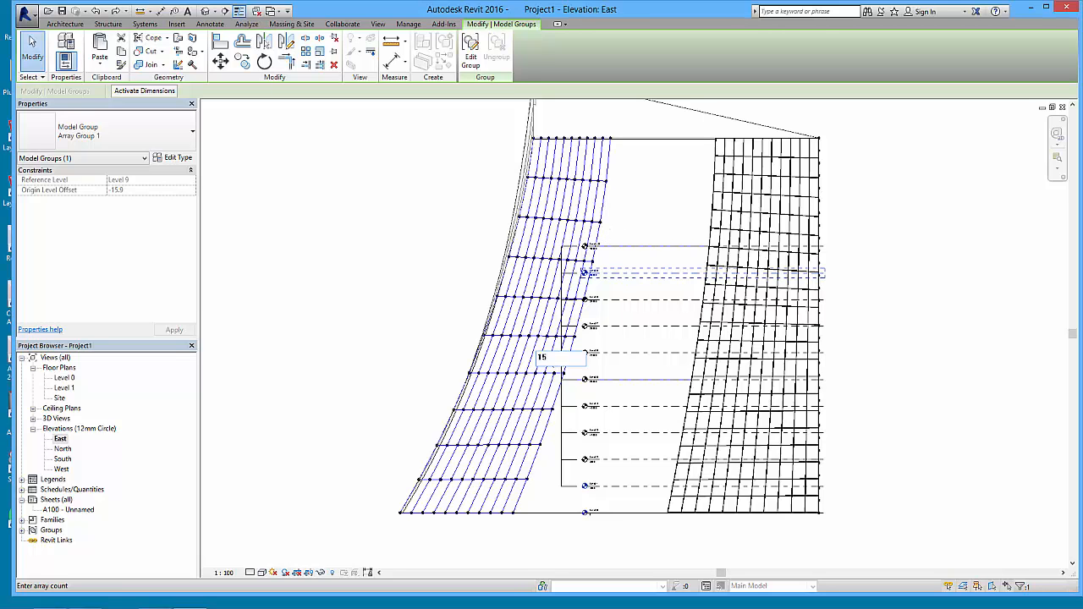
text(15)
key(Return)
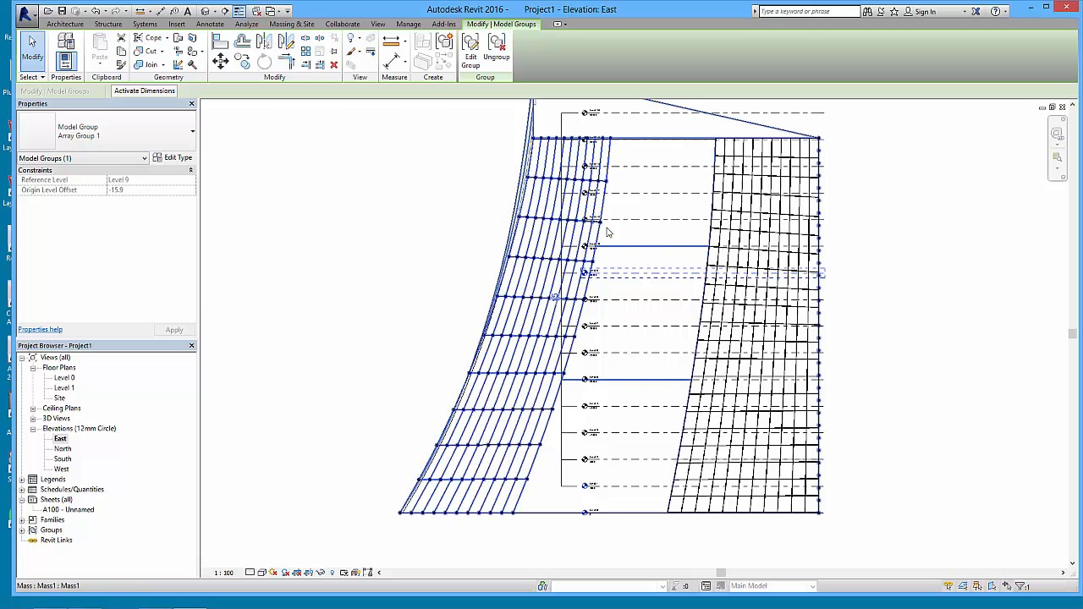
click(919, 274)
middle_drag(795, 382, 798, 334)
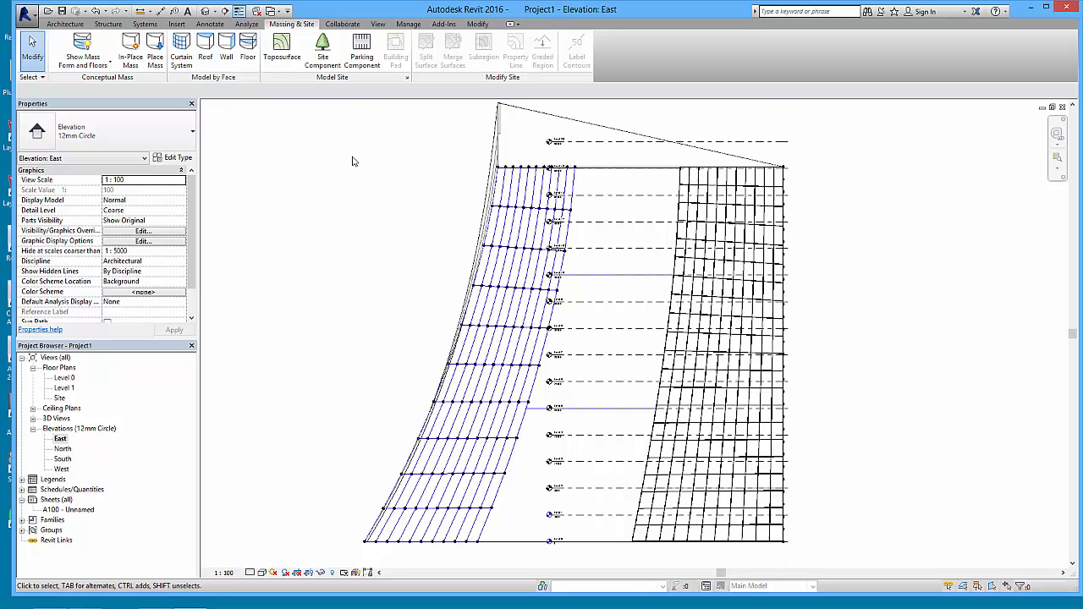
Add mass floors to the mass for Levels 16, 17, 18, 19 and 20.
click(541, 235)
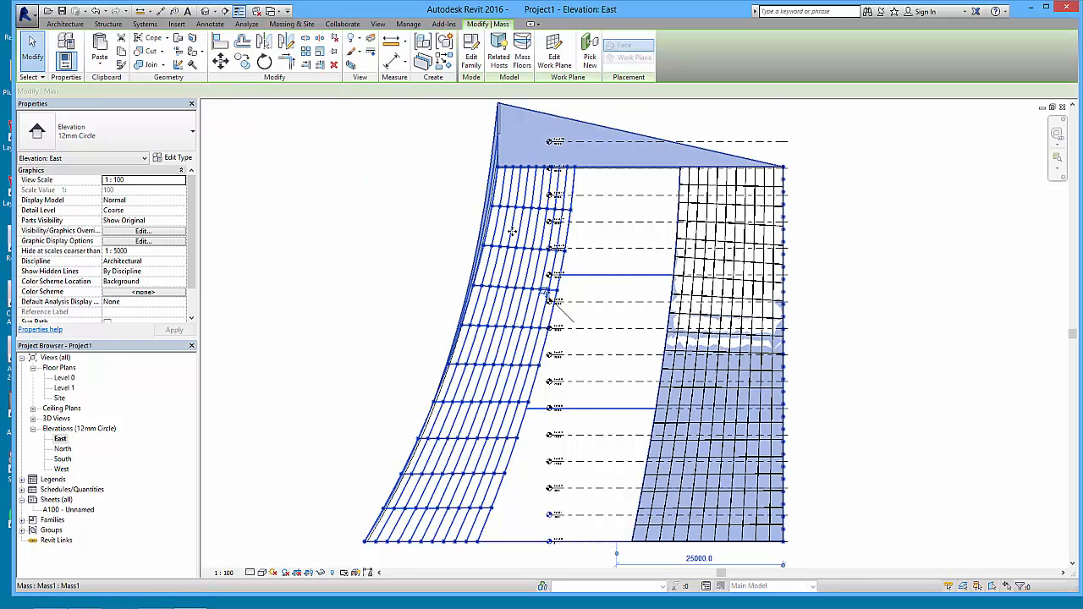
click(522, 50)
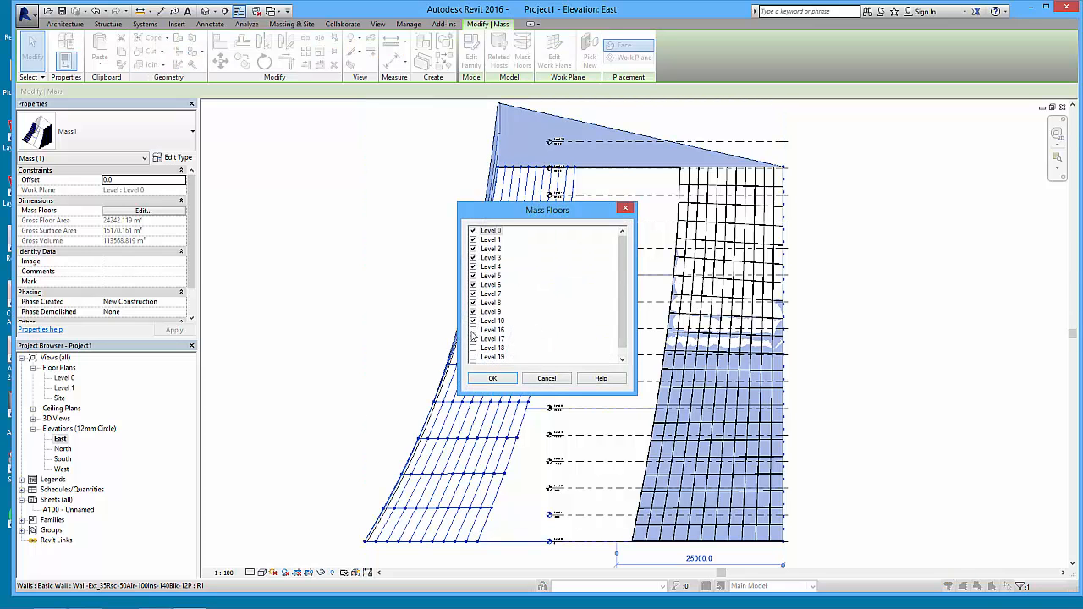
click(473, 330)
click(473, 338)
click(473, 348)
click(473, 357)
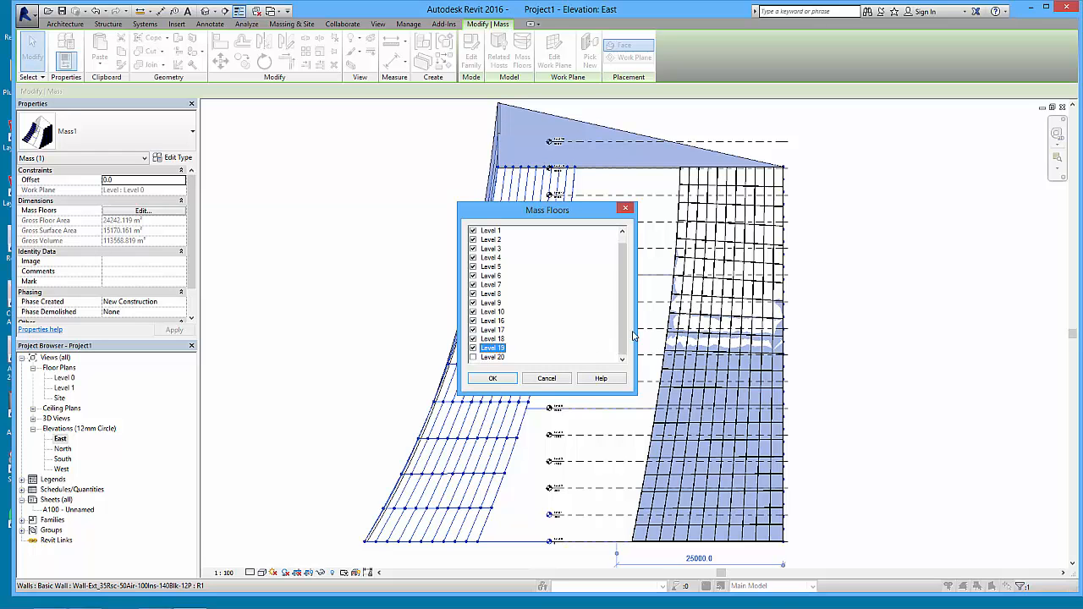
click(473, 358)
click(495, 379)
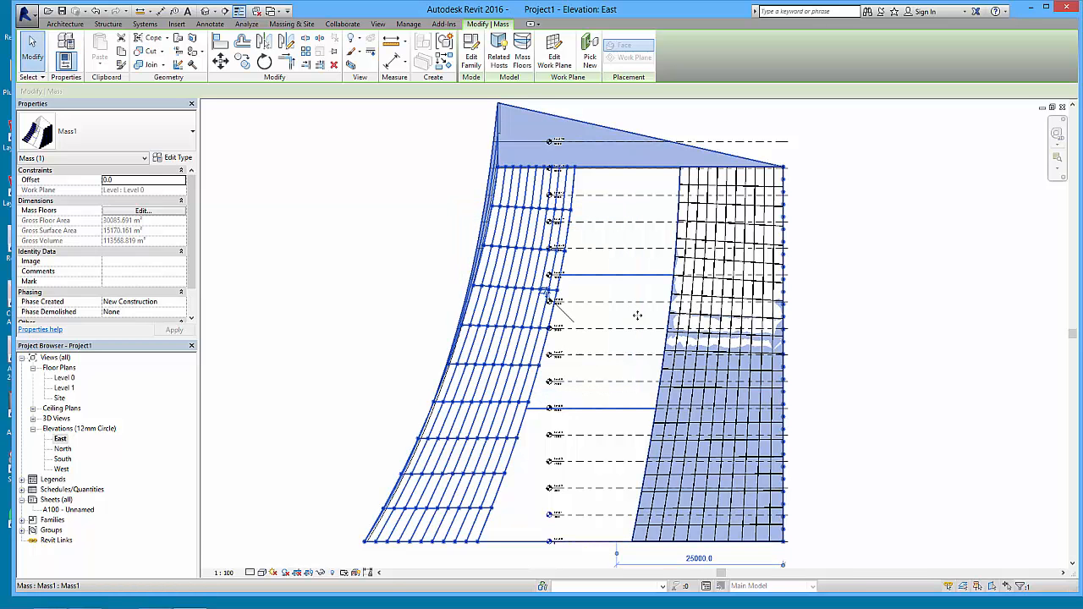
In the 3D view, create Floor-Grnd-Susp_65Scr-80Ins-100Blk-75PC floors by face on all mass floors and dismiss the warning.
click(206, 12)
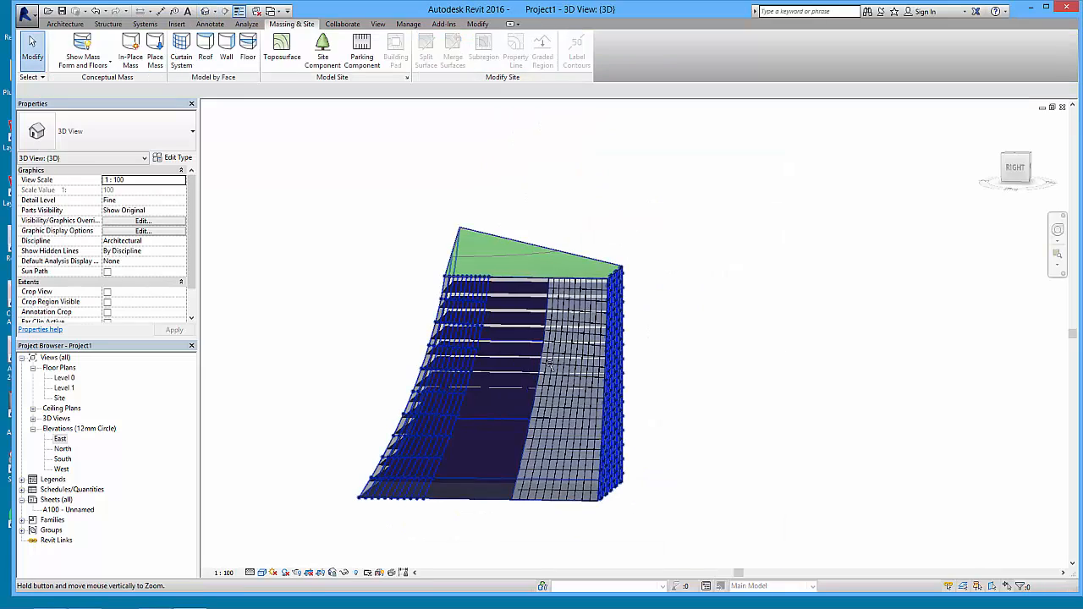
shift+middle_drag(663, 366, 627, 381)
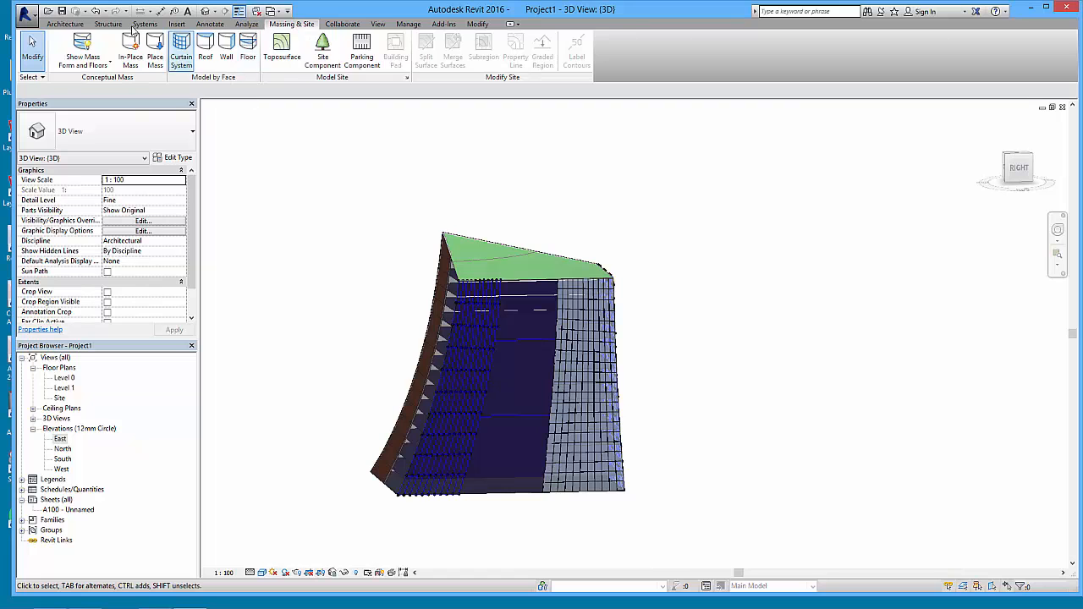
click(66, 23)
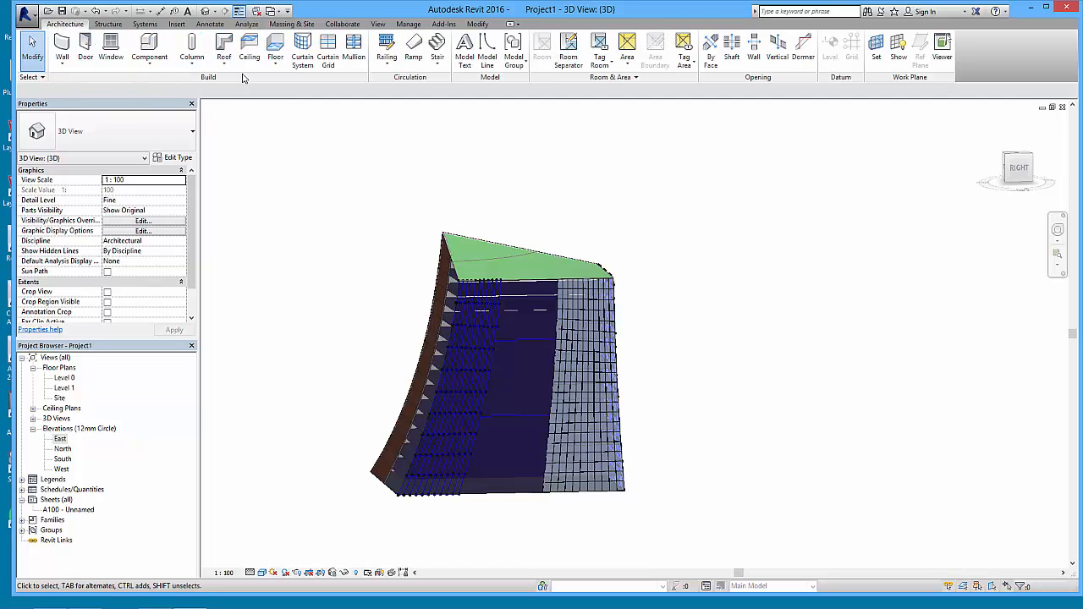
click(275, 66)
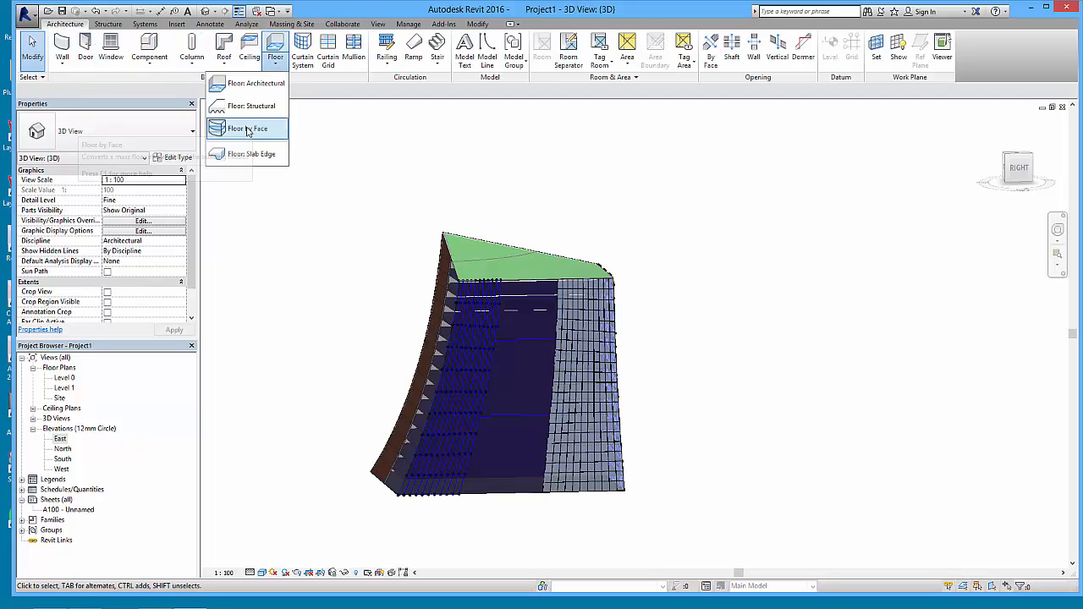
click(249, 127)
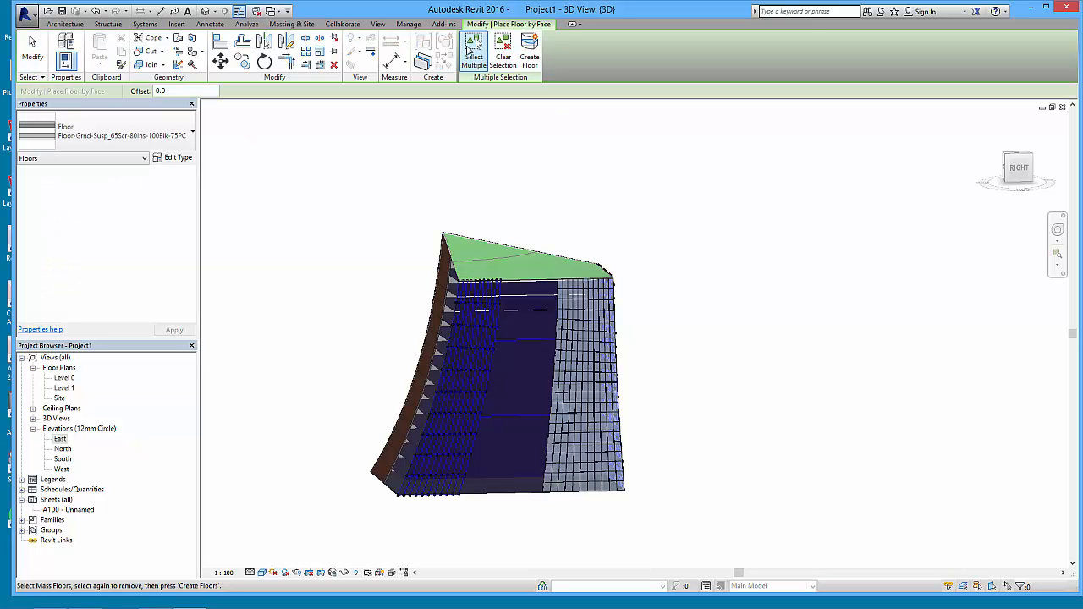
drag(326, 174, 779, 542)
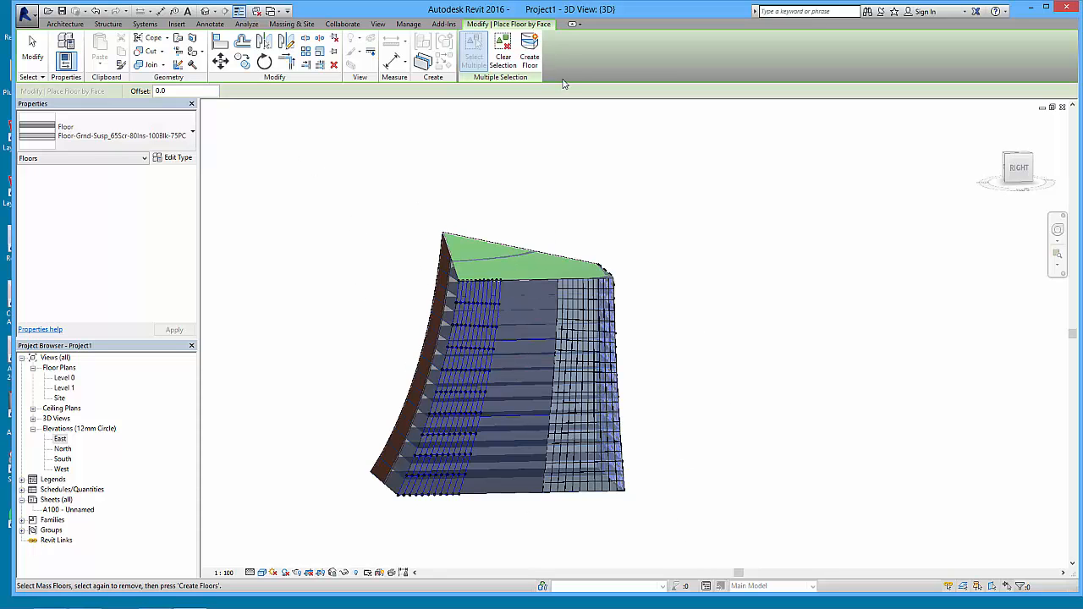
click(530, 44)
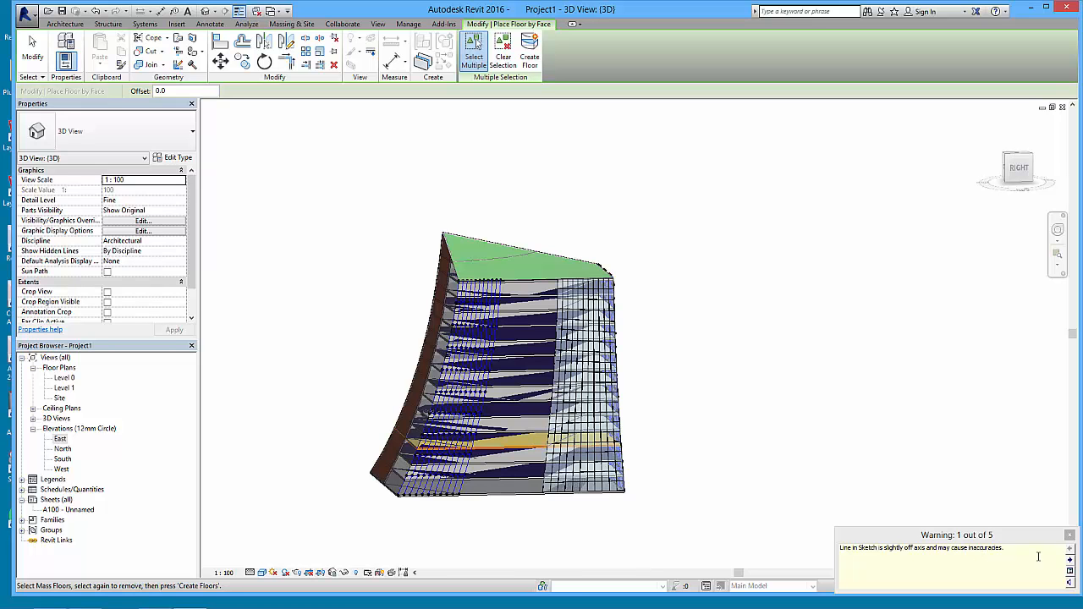
click(1070, 536)
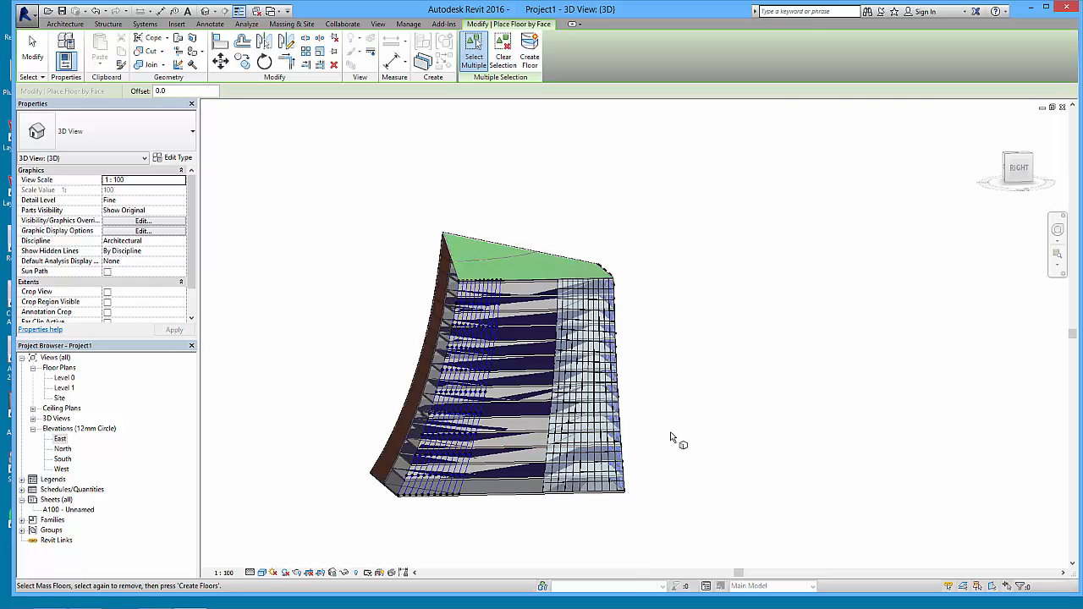
shift+middle_drag(664, 440, 762, 355)
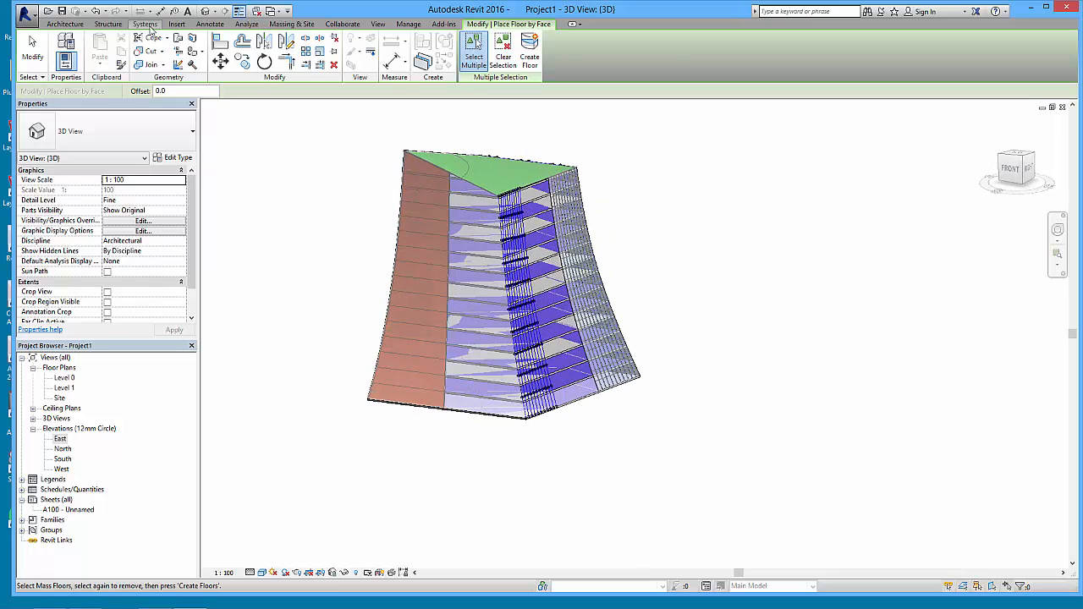
Display the mass by view settings and examine the wall, floors, roof and curtain system around the whole building.
click(292, 24)
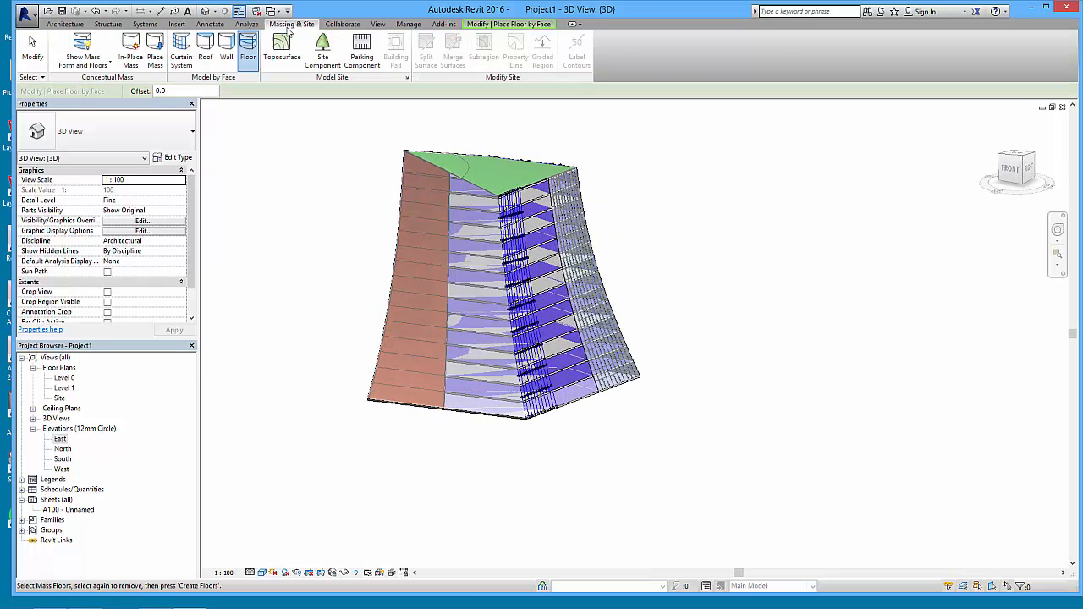
click(83, 47)
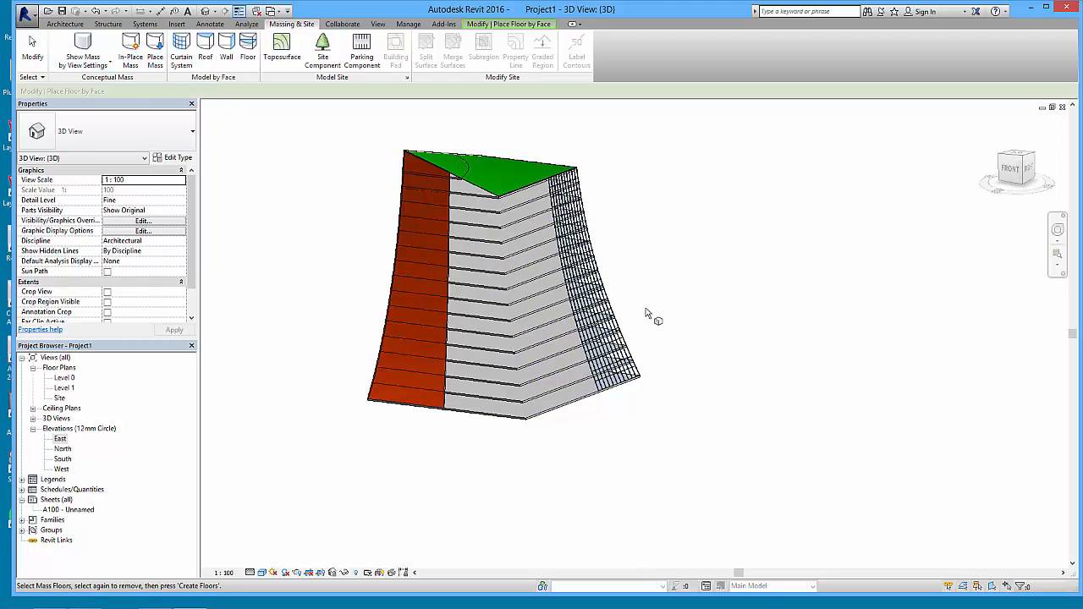
shift+middle_drag(710, 317, 730, 374)
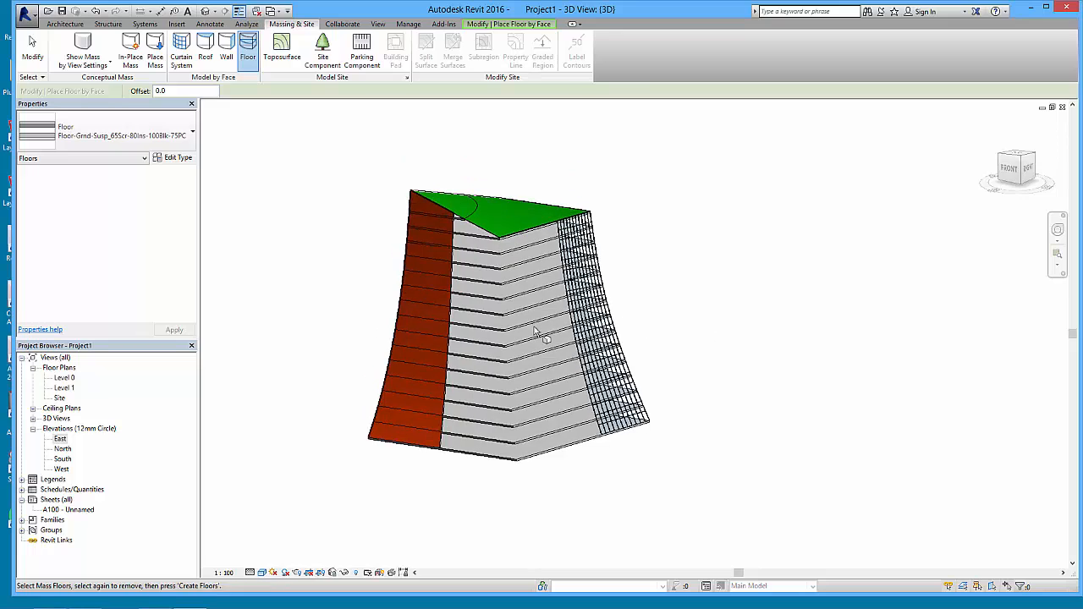
scroll(523, 334, up, 3)
shift+middle_drag(523, 333, 431, 164)
shift+middle_drag(582, 292, 457, 313)
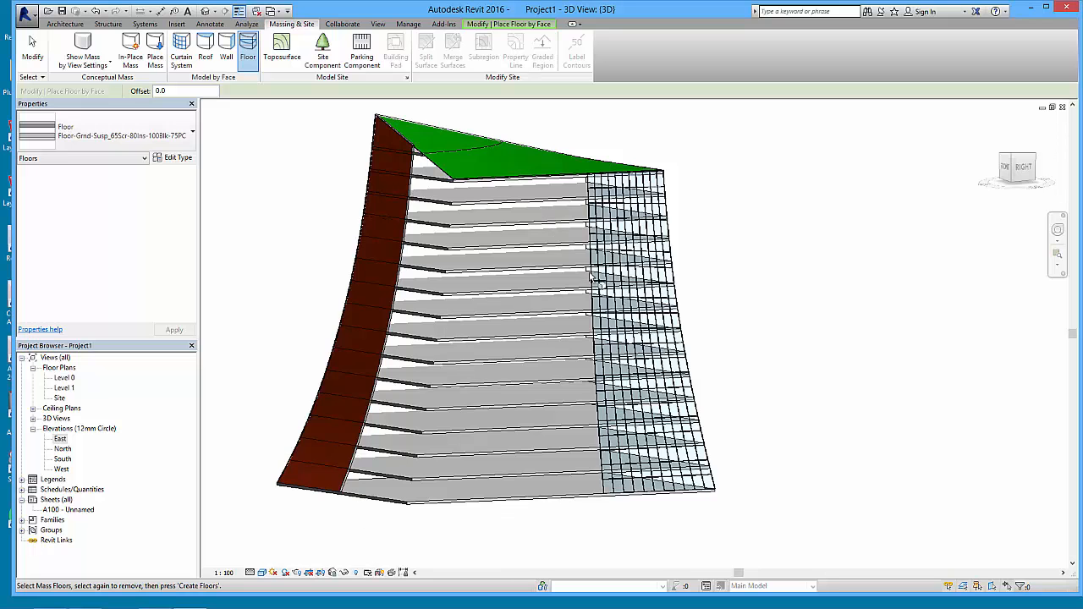
shift+middle_drag(599, 367, 650, 203)
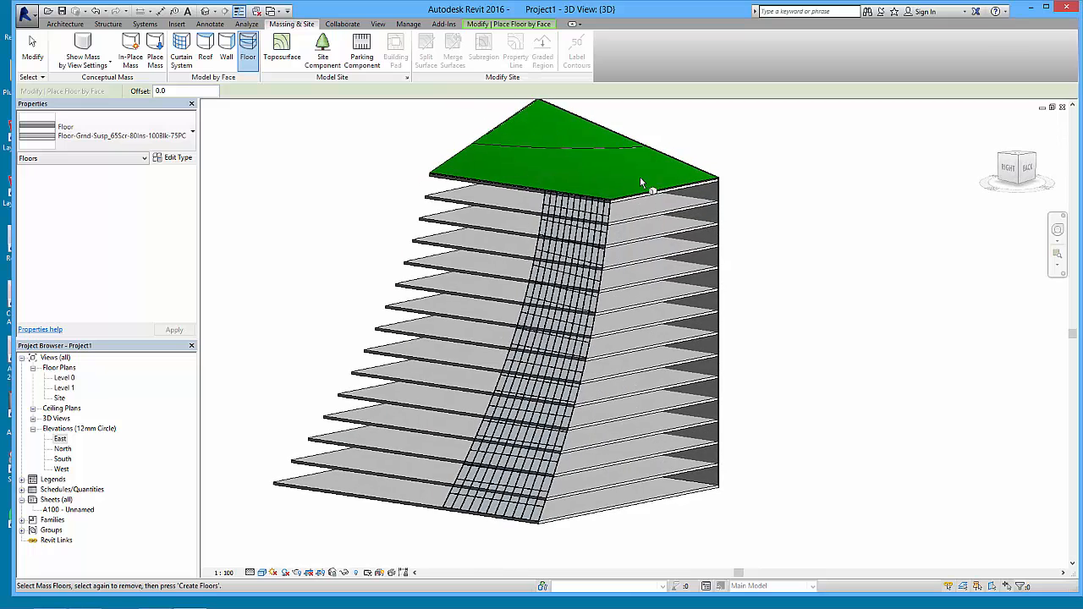
shift+middle_drag(484, 376, 716, 387)
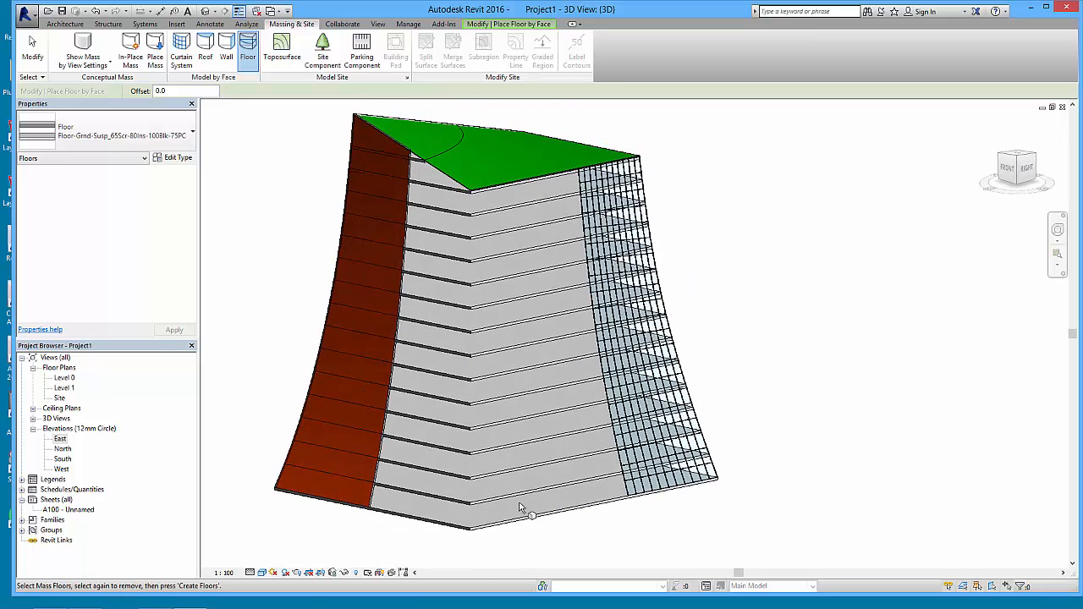
Show the mass form and floors again, examine the mass from several sides, and exit floor placement.
click(83, 51)
shift+middle_drag(759, 283, 685, 295)
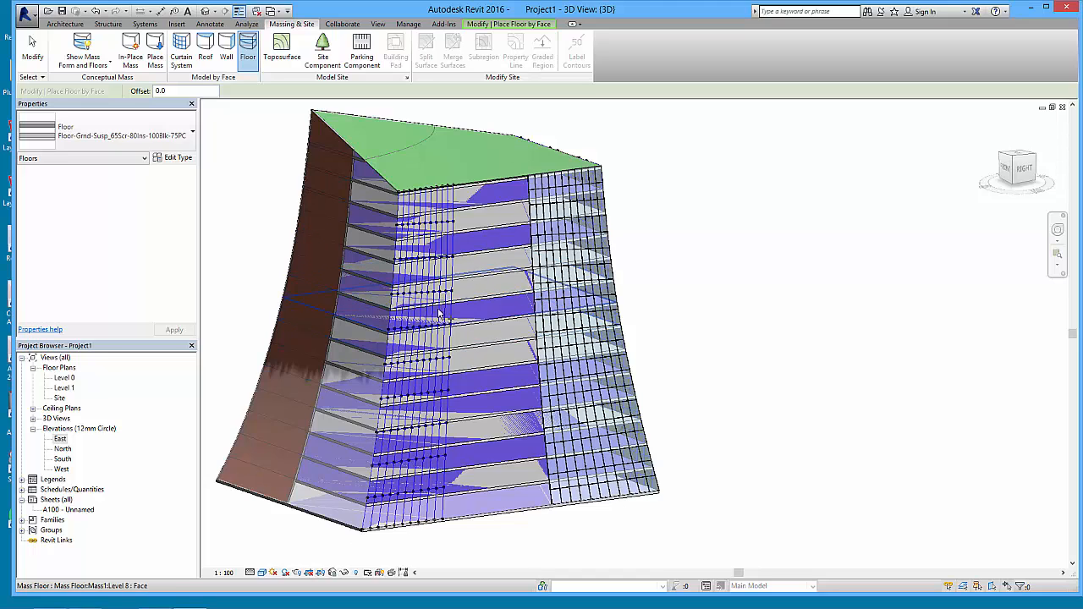
mouse_move(574, 287)
shift+middle_down()
mouse_move(542, 287)
mouse_move(592, 288)
shift+middle_up()
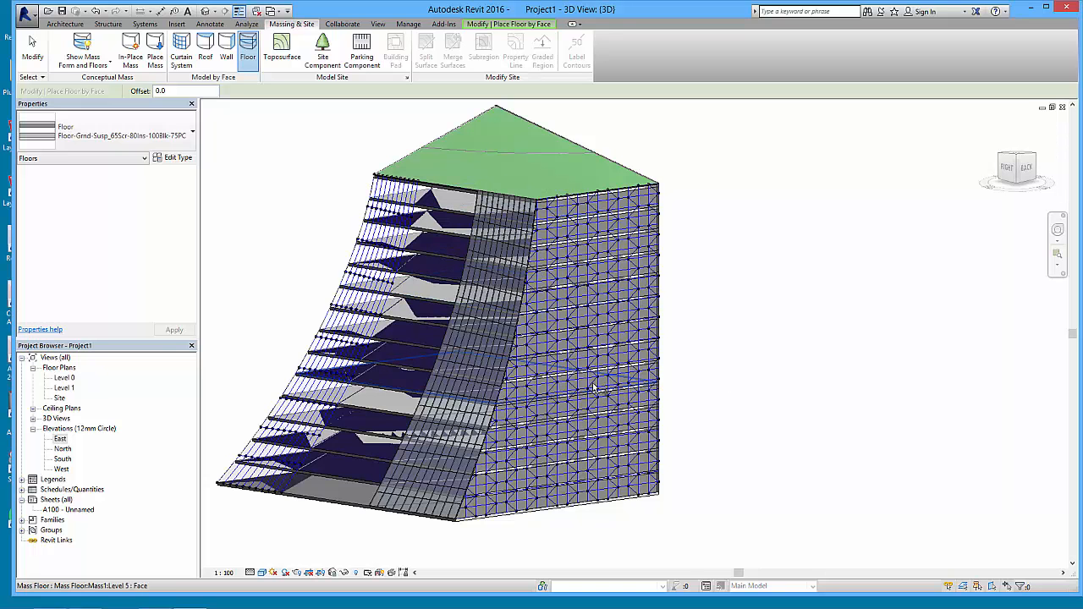
shift+middle_drag(594, 387, 838, 405)
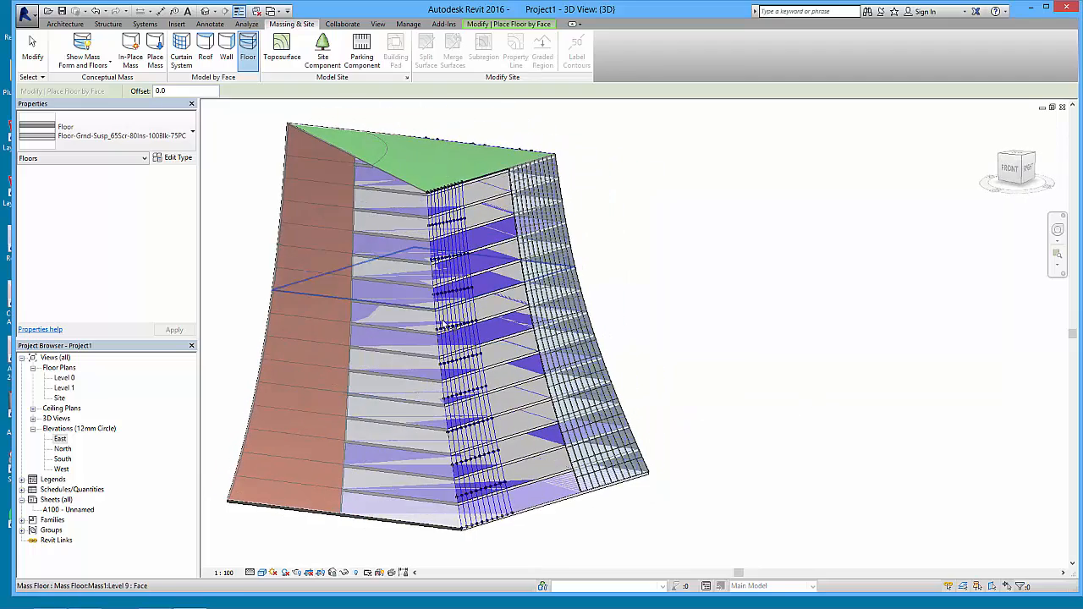
shift+middle_drag(506, 341, 421, 344)
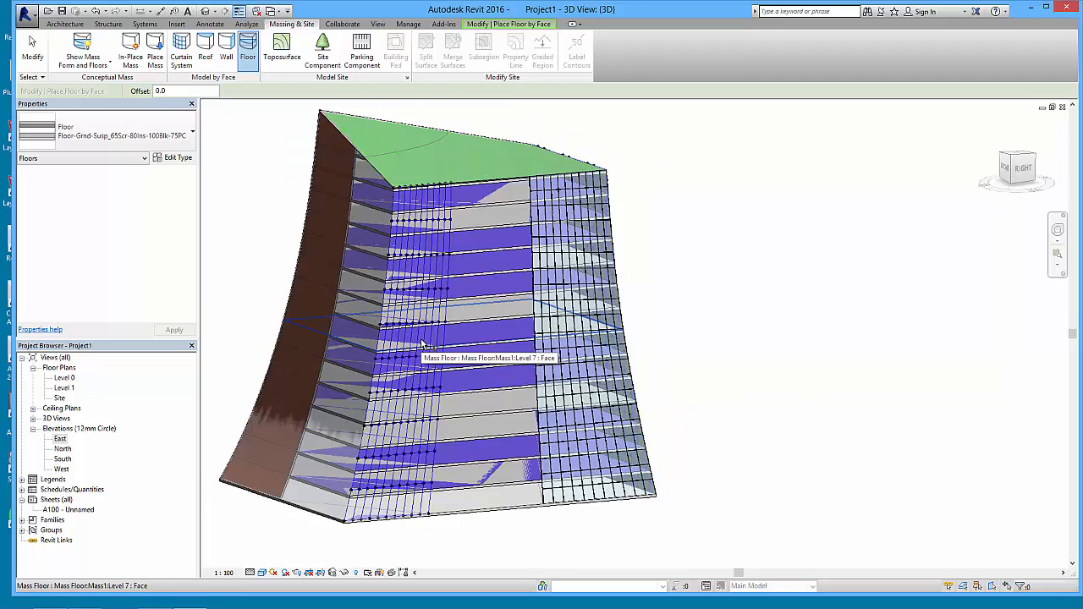
key(Escape)
shift+middle_drag(418, 343, 801, 290)
shift+middle_drag(815, 362, 737, 243)
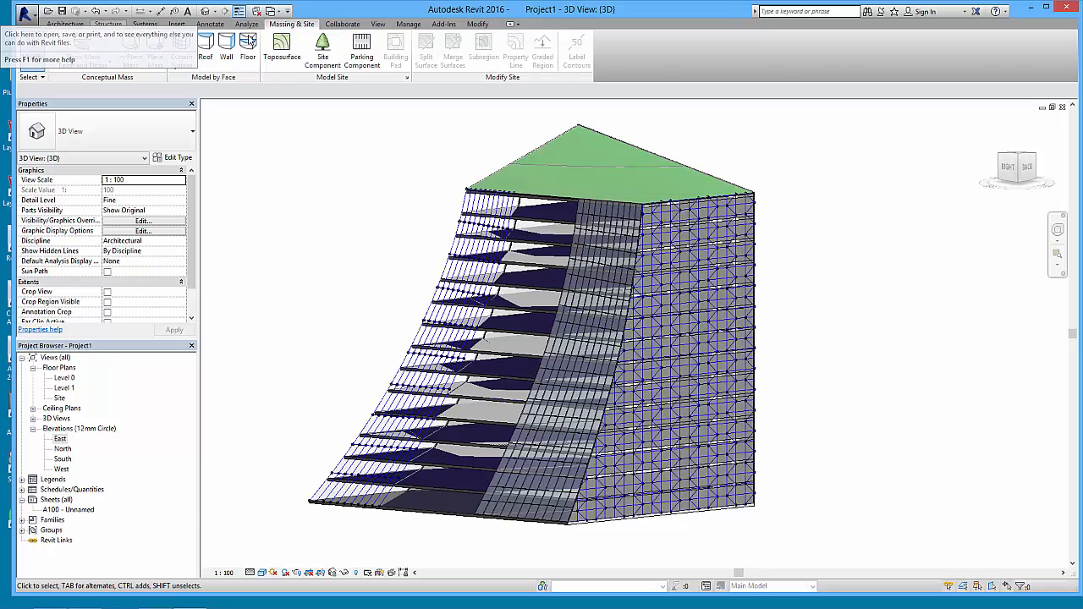
Maximize the window and create a new family from the Metric Curtain Panel Pattern Based.rft template.
click(1041, 10)
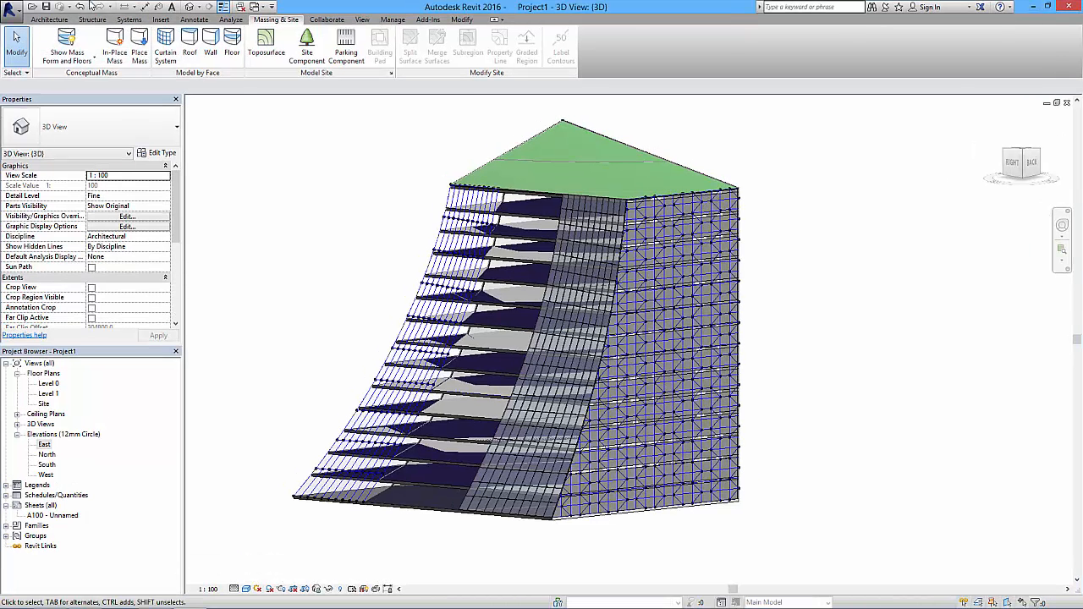
click(12, 10)
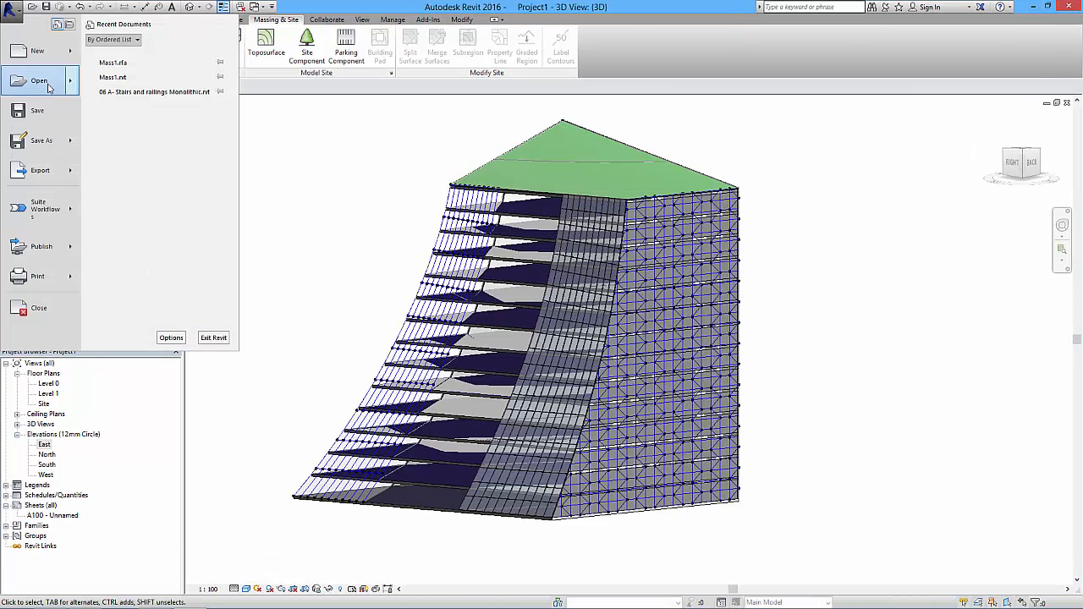
mouse_move(73, 53)
click(128, 79)
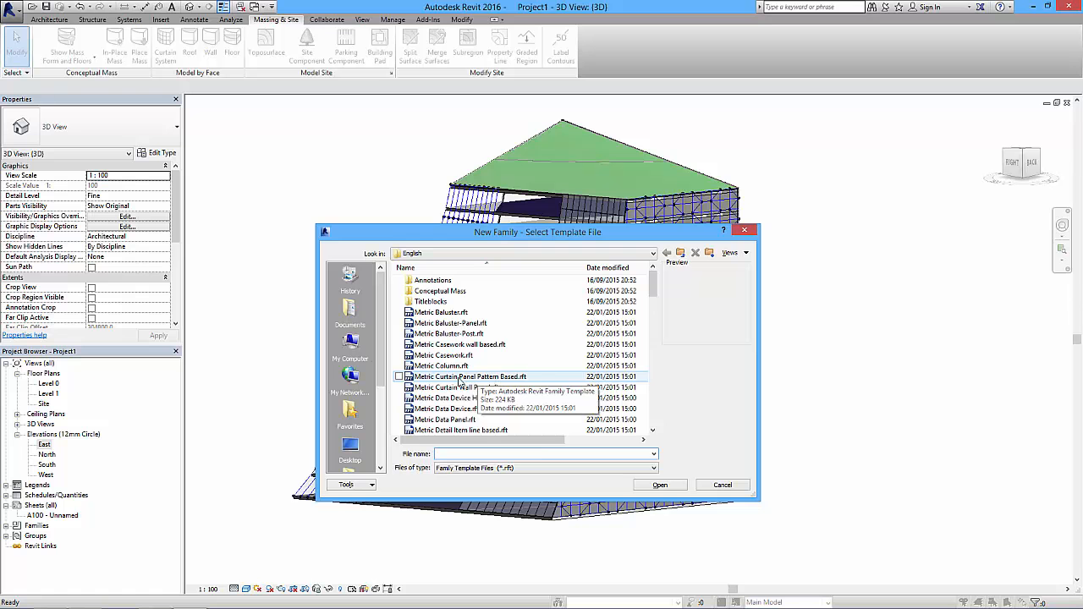
click(461, 378)
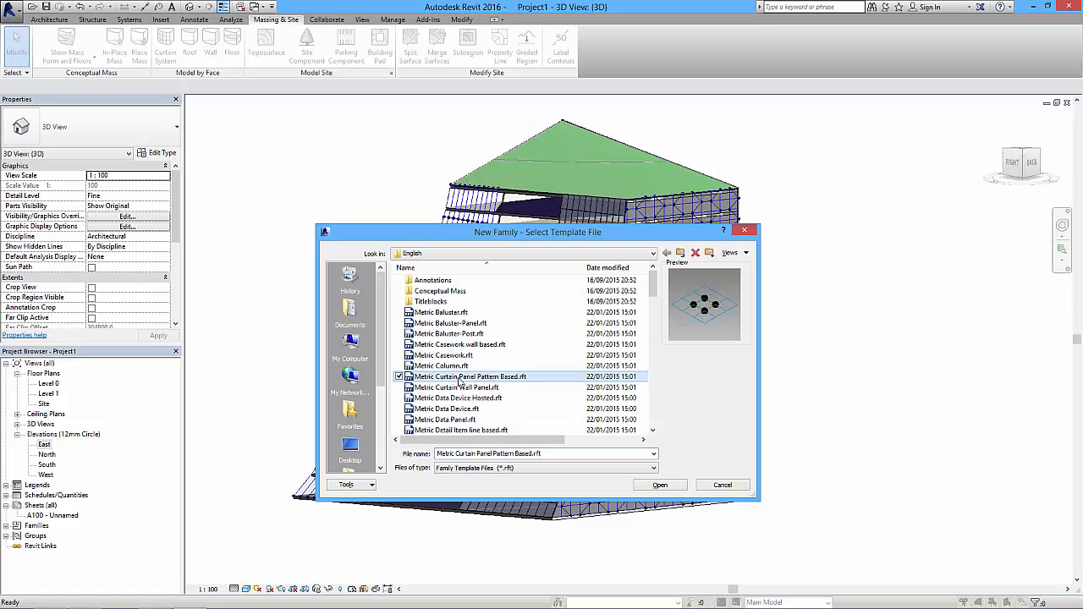
click(657, 485)
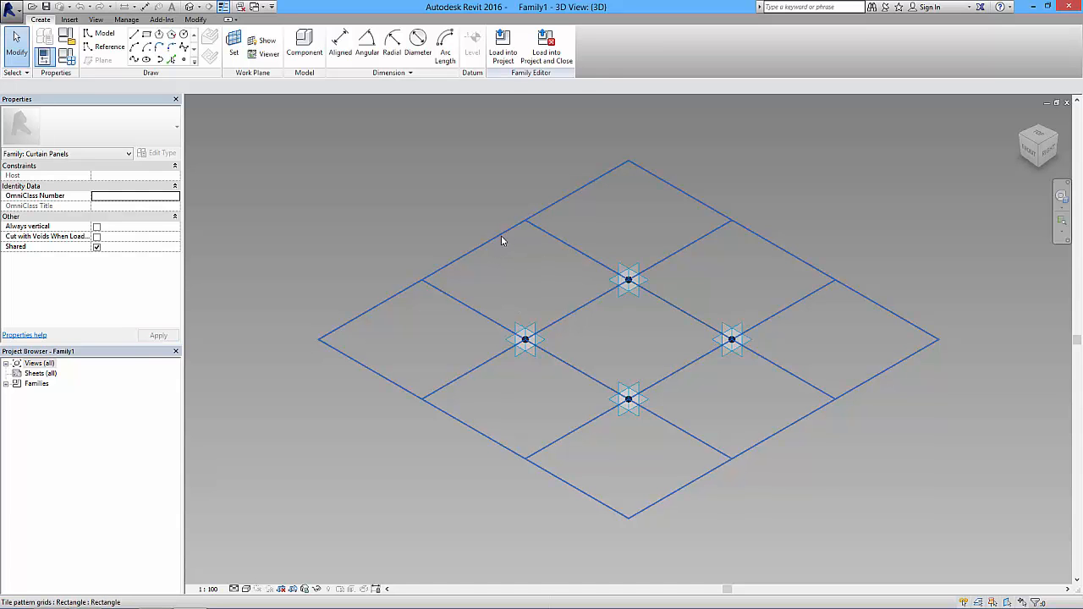
Change the type of the tile pattern grid to Hexagon.
click(499, 235)
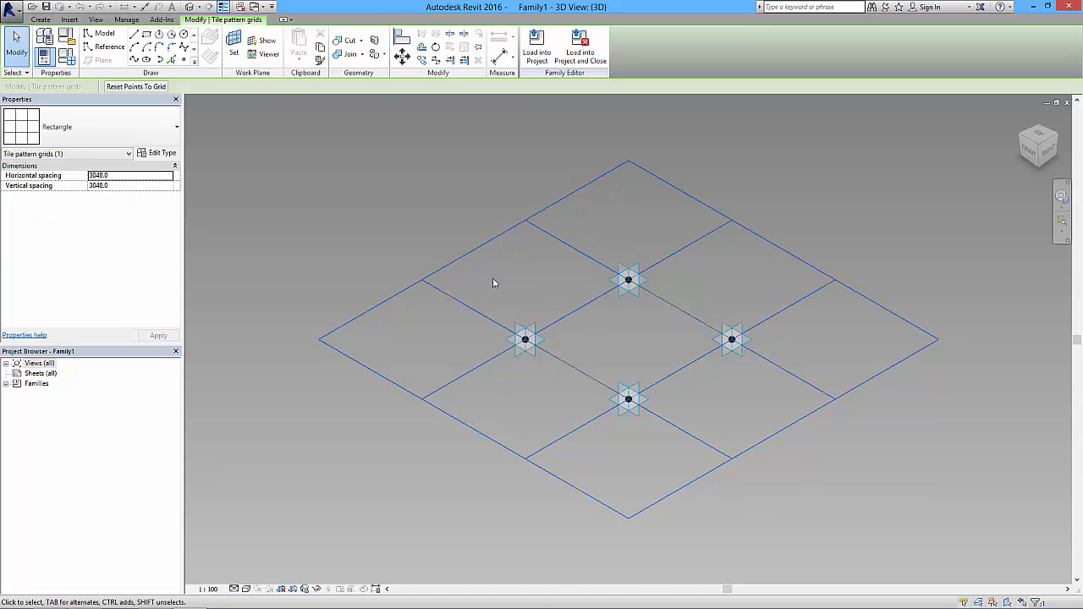
click(92, 127)
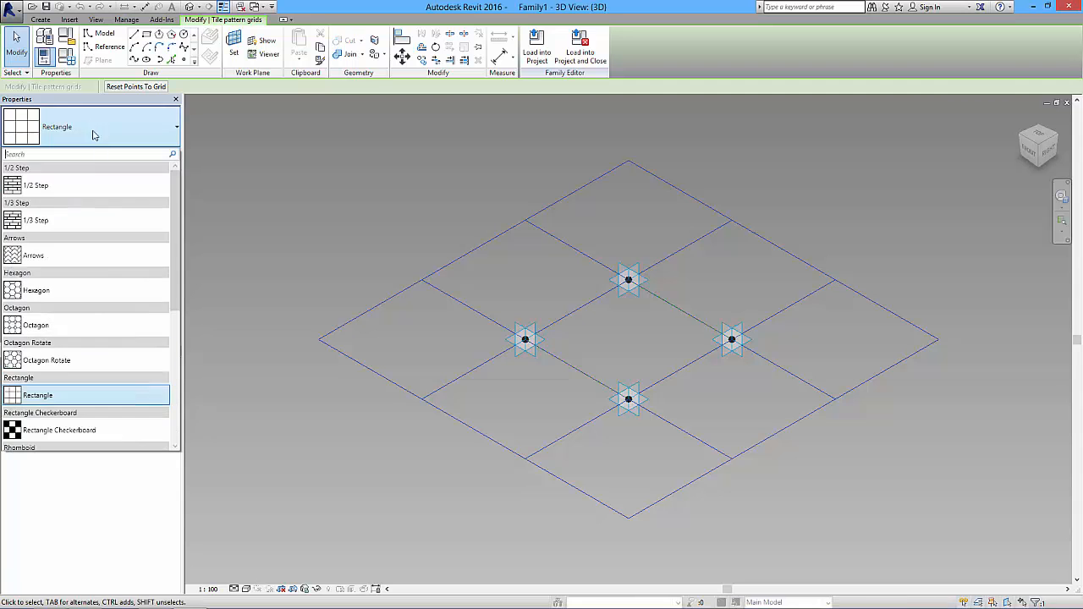
click(43, 291)
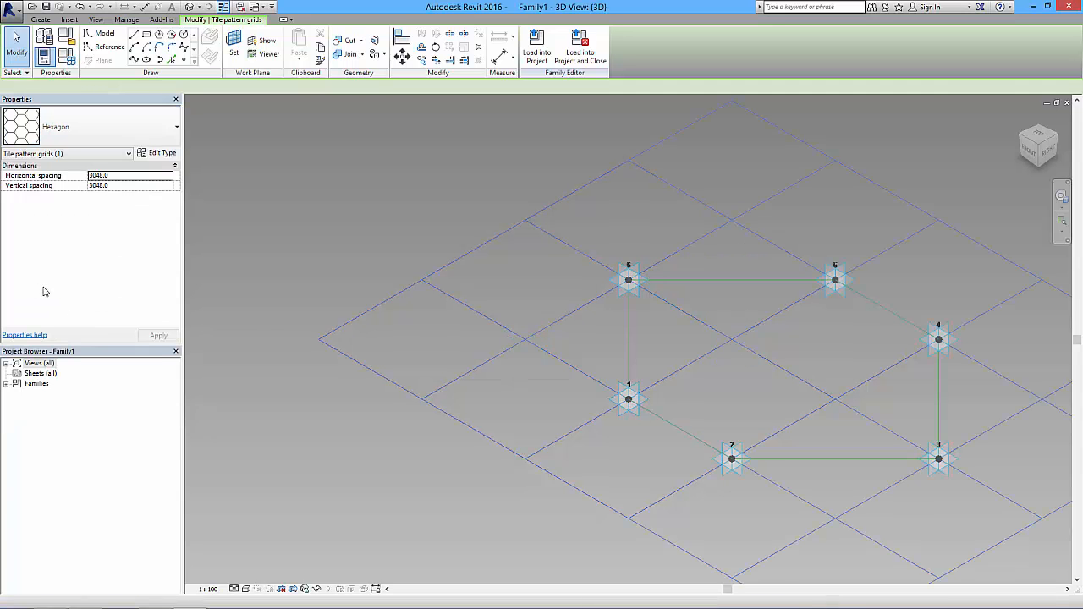
middle_drag(607, 427, 478, 385)
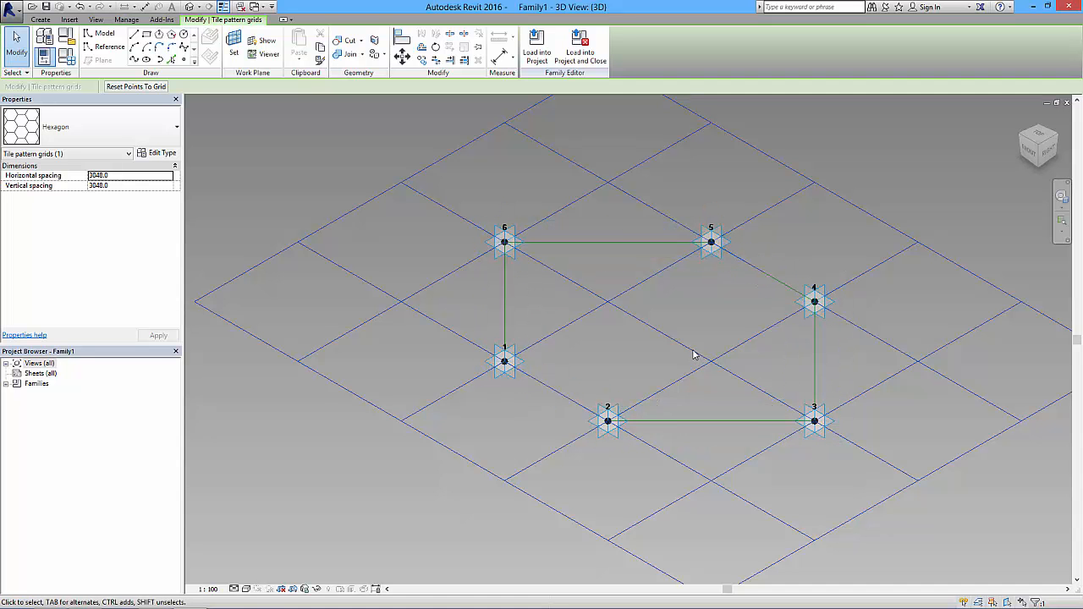
middle_drag(698, 355, 661, 357)
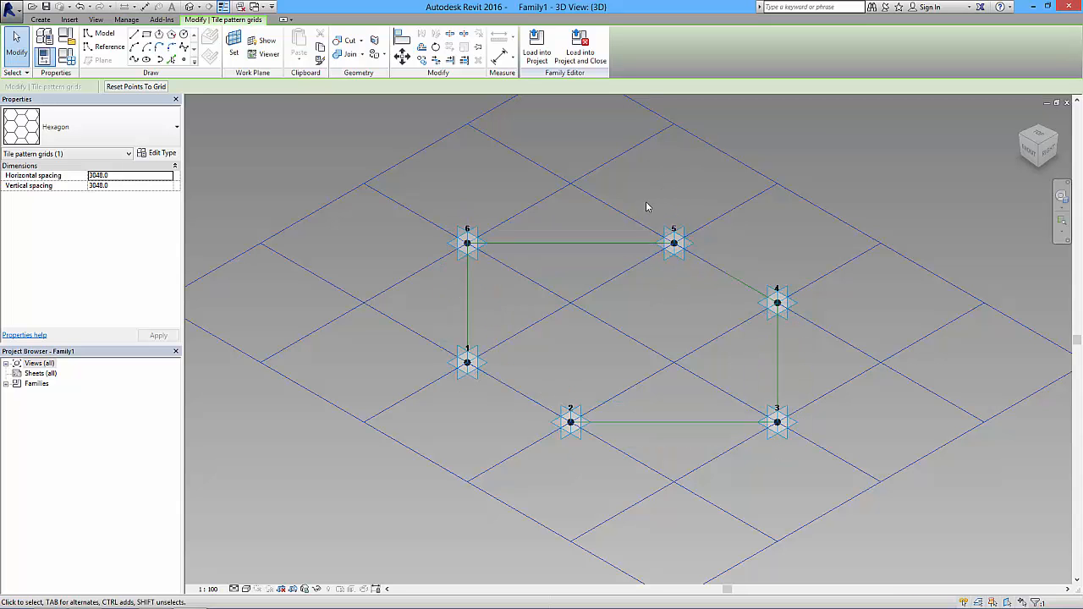
middle_drag(648, 303, 651, 312)
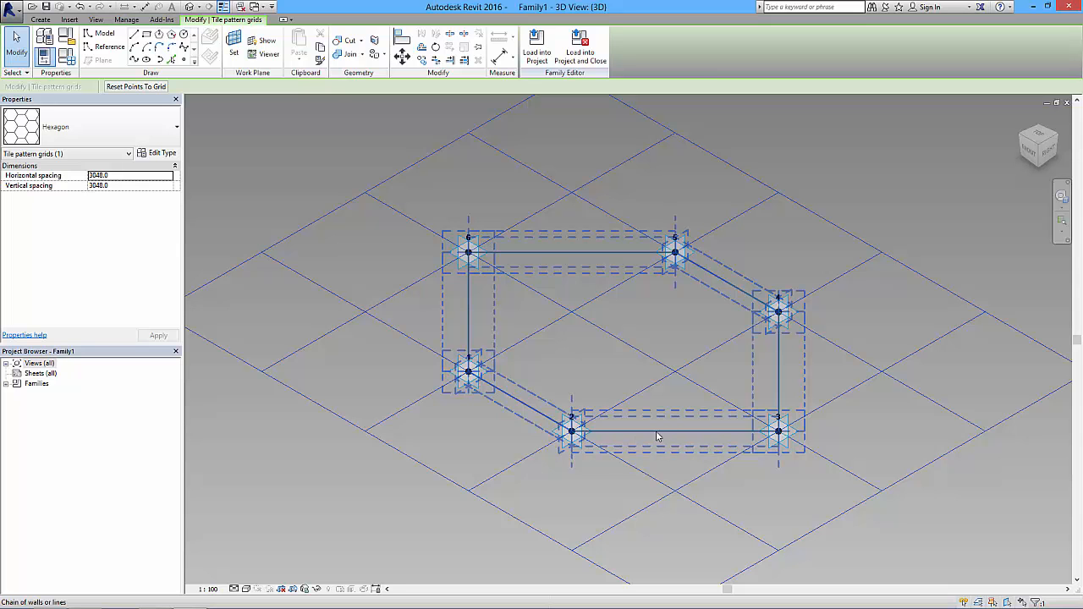
Place a reference point on the reference line between adaptive points 5 and 6.
key(Escape)
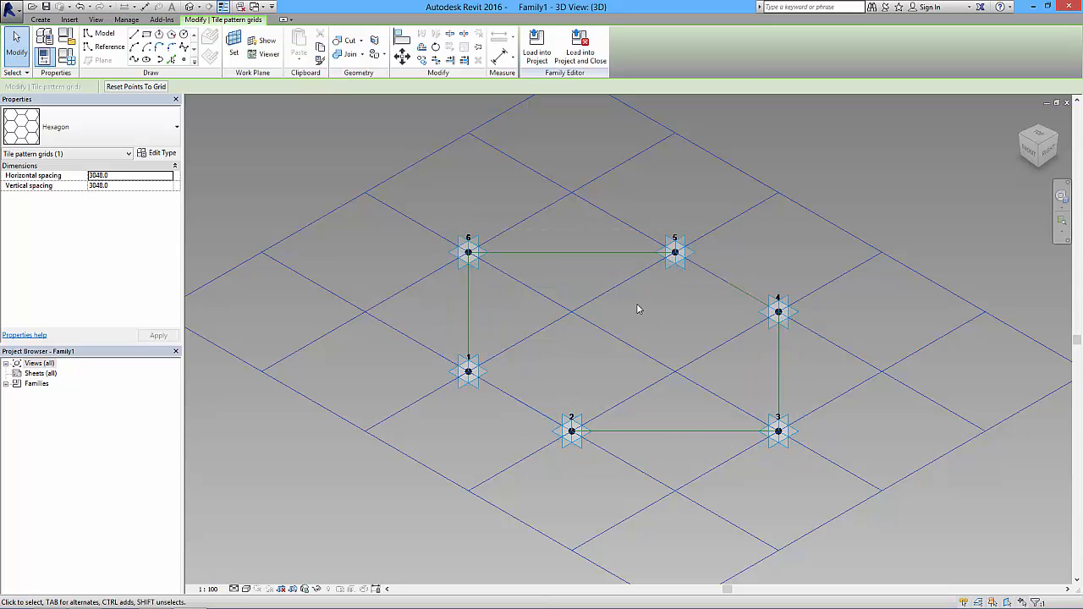
key(Tab)
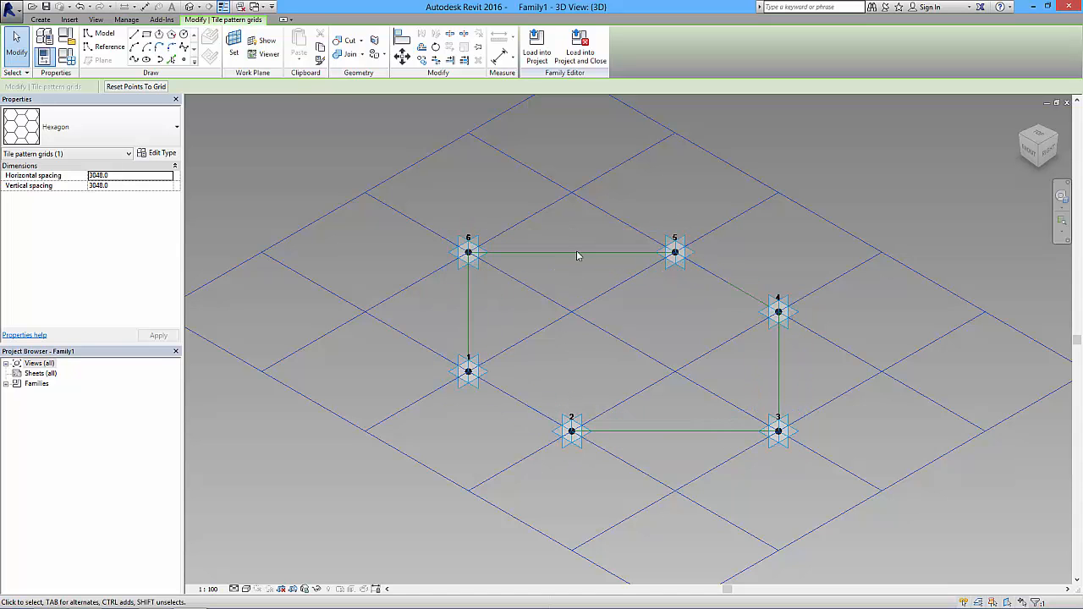
click(183, 63)
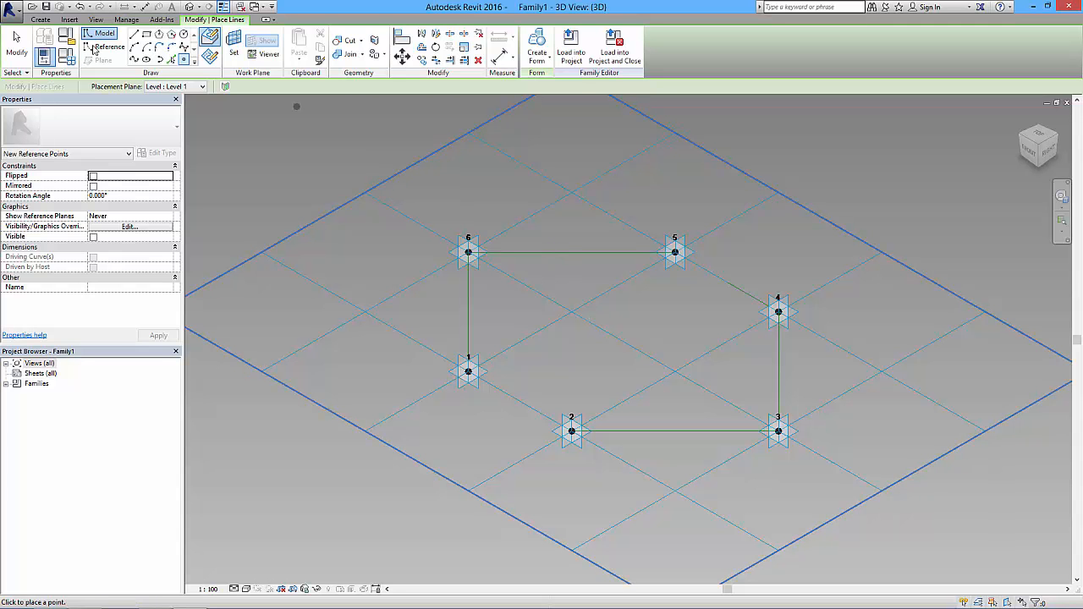
click(16, 47)
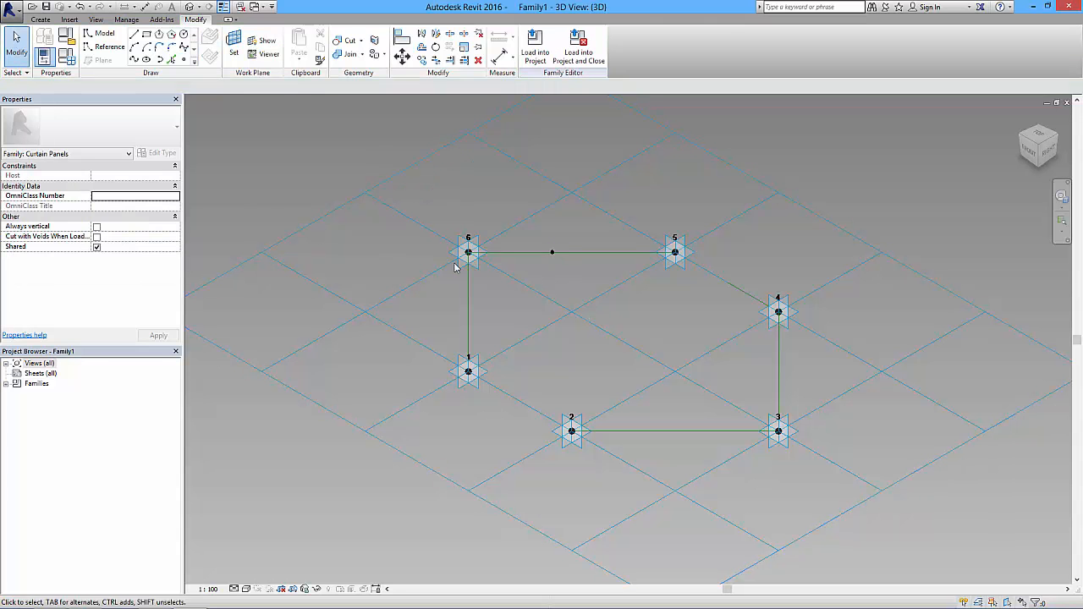
Draw a model circle with a radius of about 400 mm centred on the new reference point, on that point's work plane.
click(553, 253)
shift+middle_drag(544, 293, 714, 282)
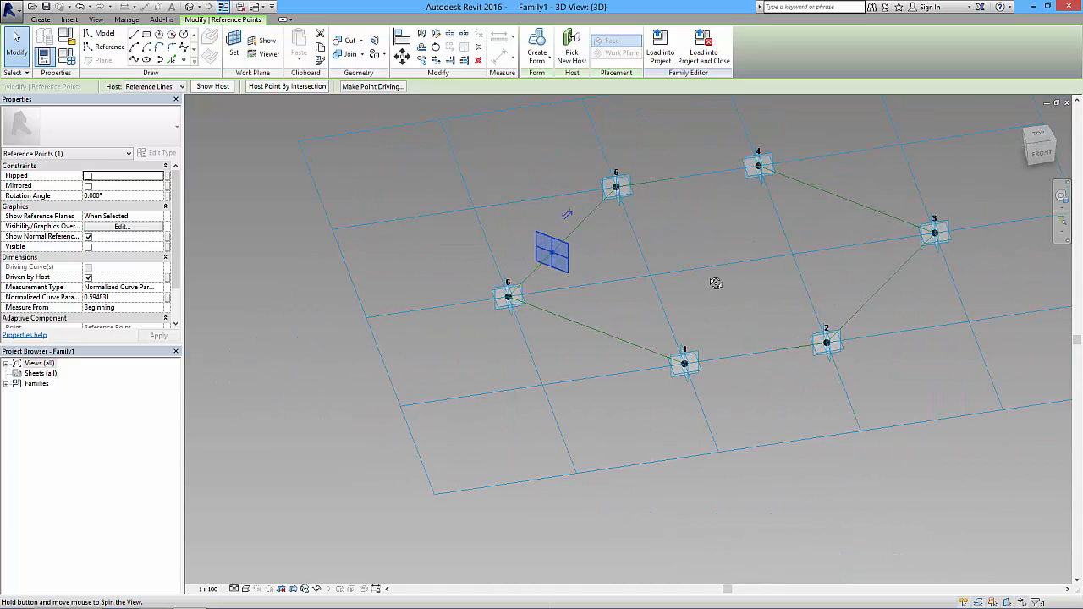
click(183, 34)
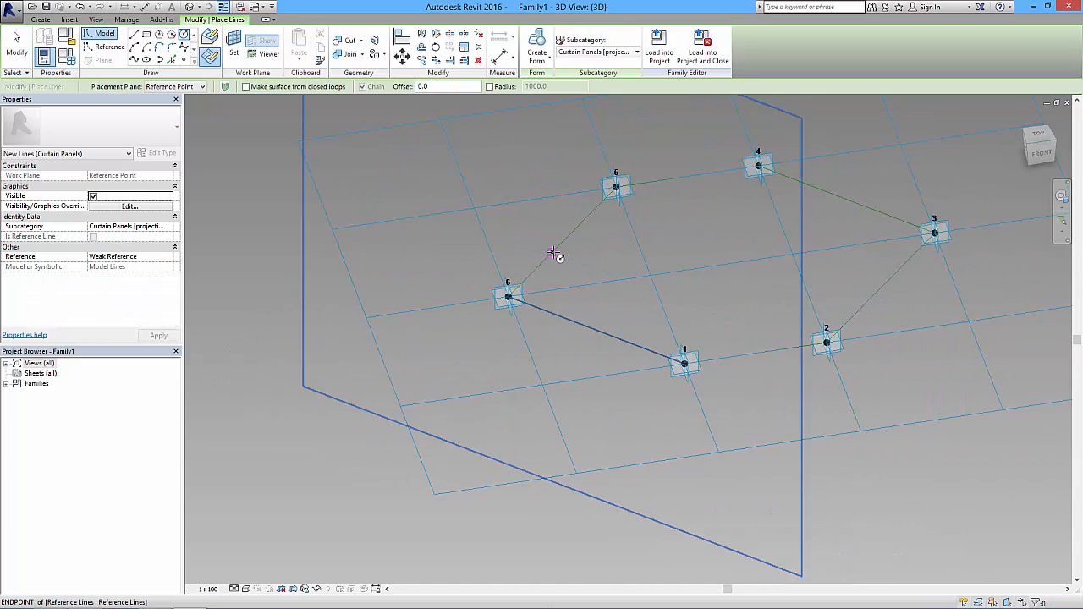
click(554, 252)
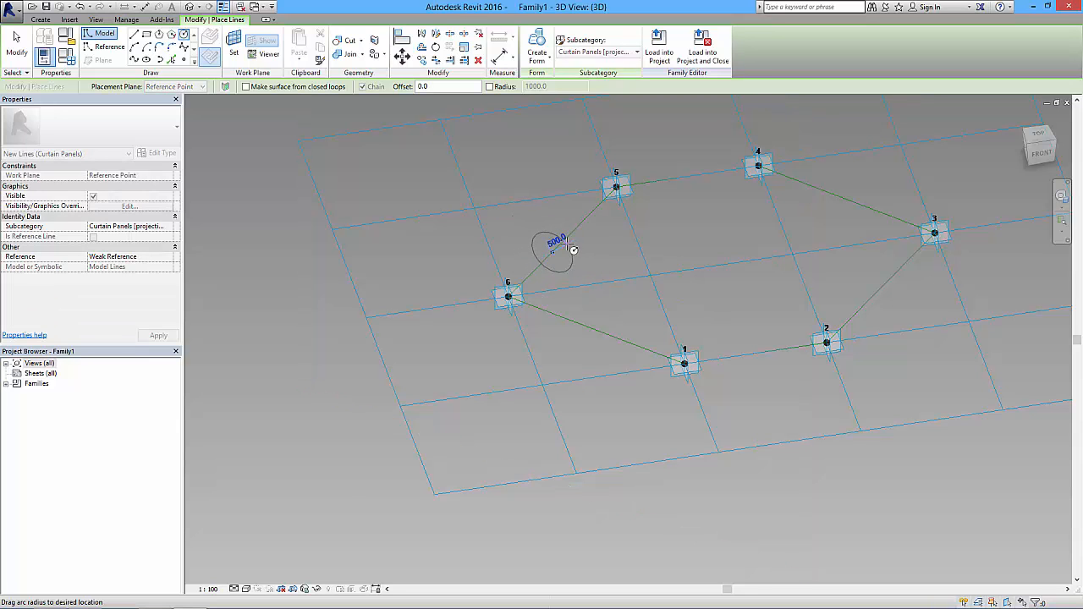
click(568, 253)
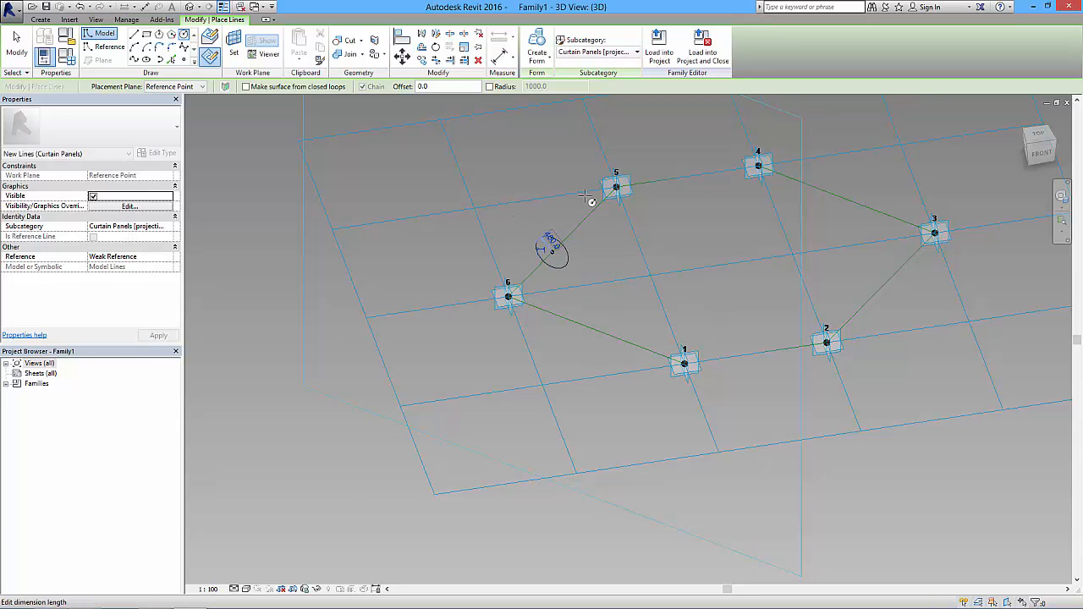
click(19, 58)
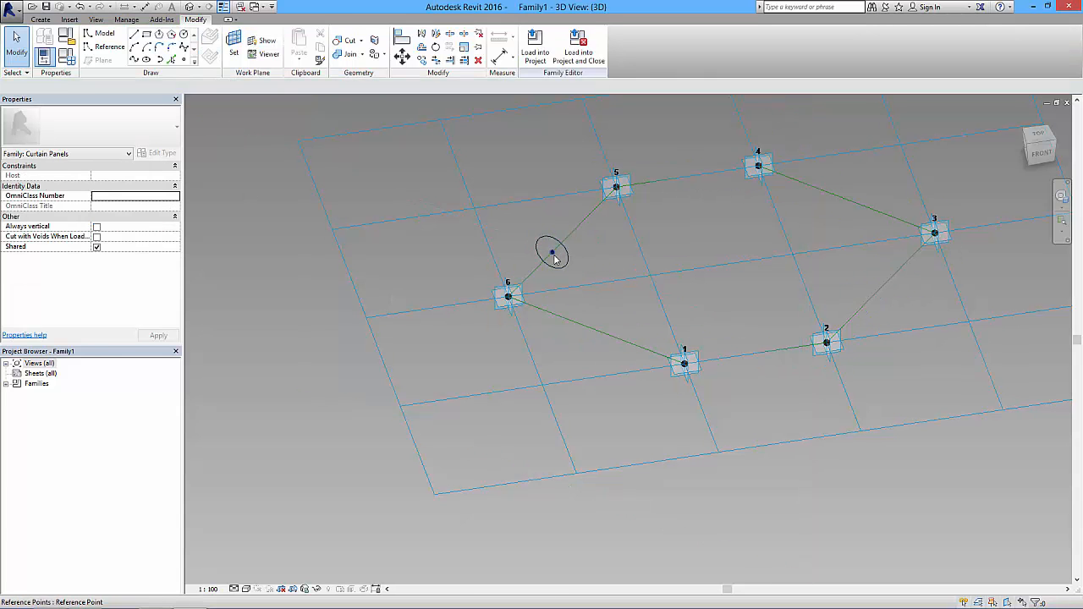
Create a solid form from the circle and the chain of six hexagon reference lines, and set the visual style to Wireframe.
click(592, 218)
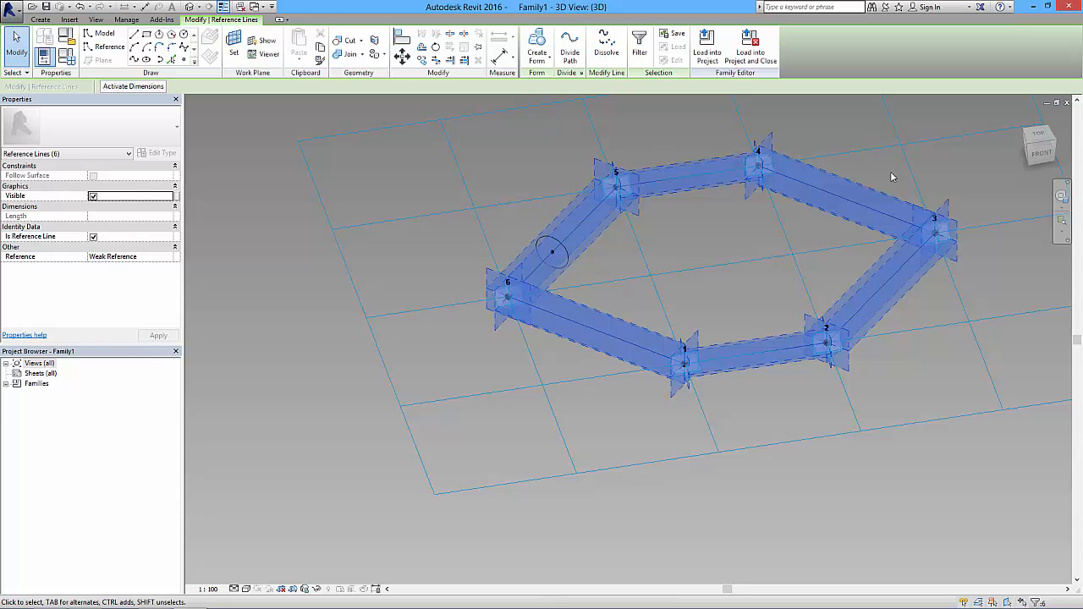
ctrl+click(558, 243)
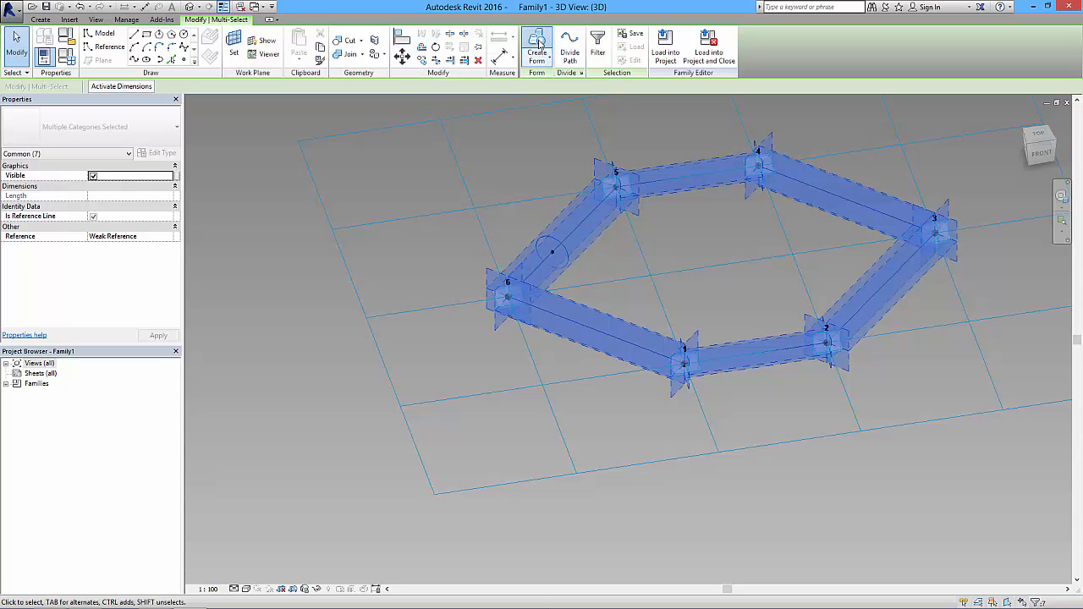
click(539, 44)
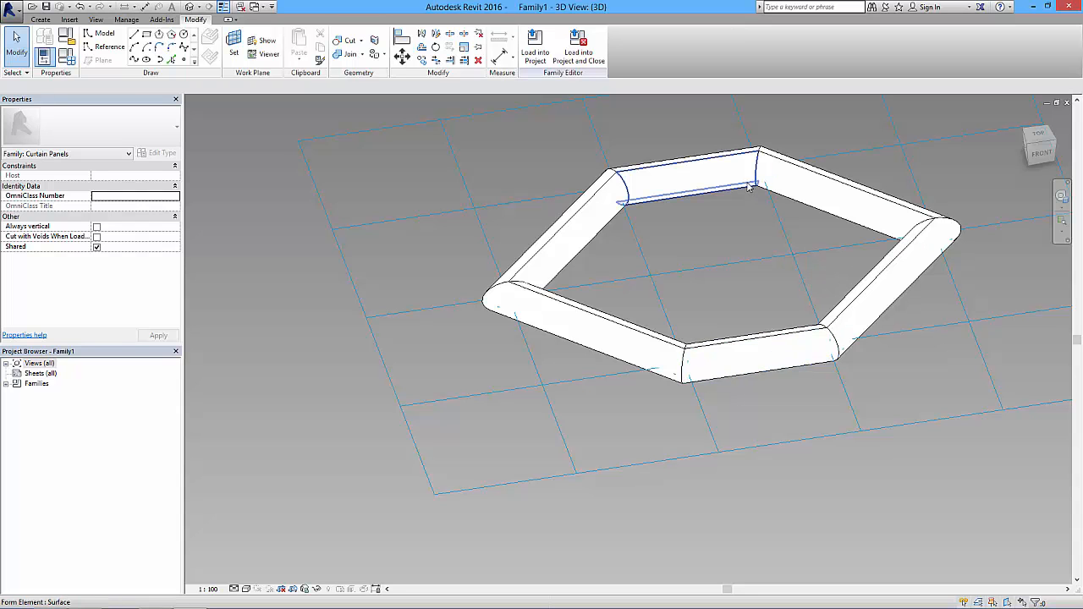
click(246, 590)
click(271, 517)
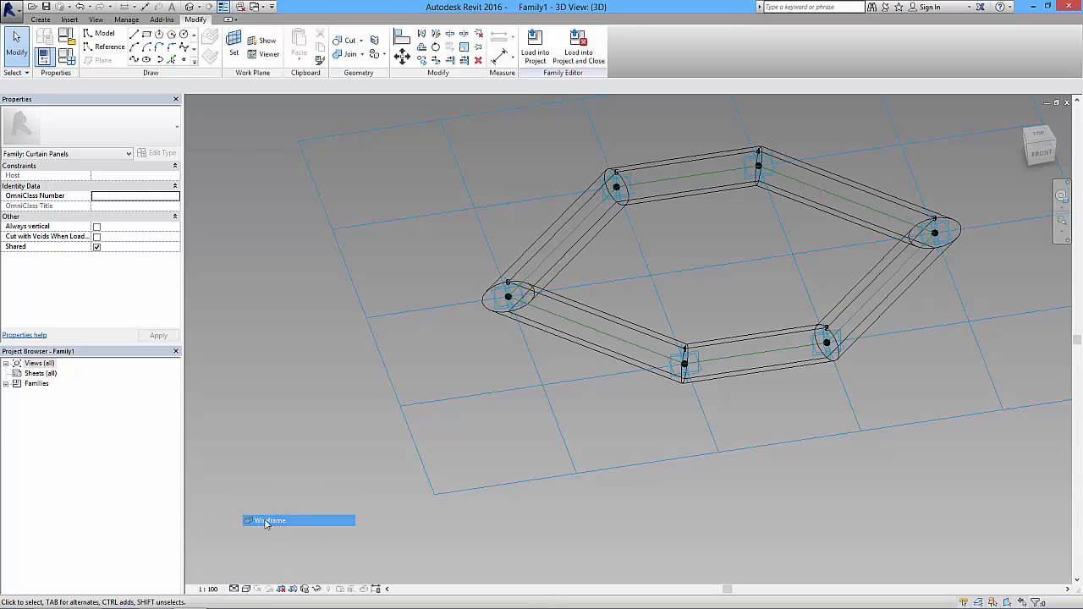
Create a flat solid form from the chain of six hexagon reference lines, and set the visual style to Hidden Line.
key(Tab)
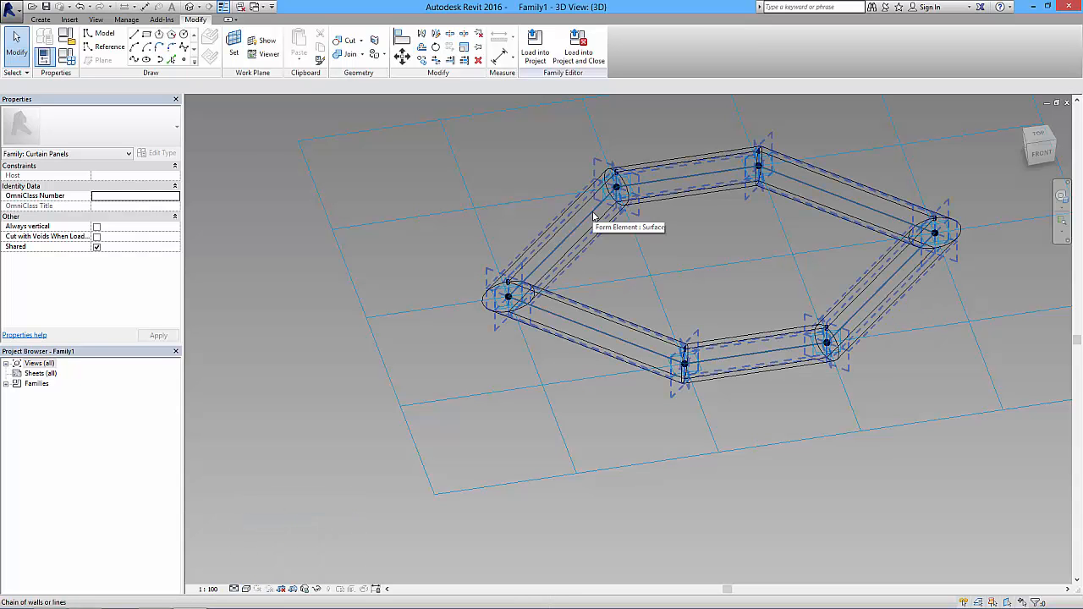
click(594, 217)
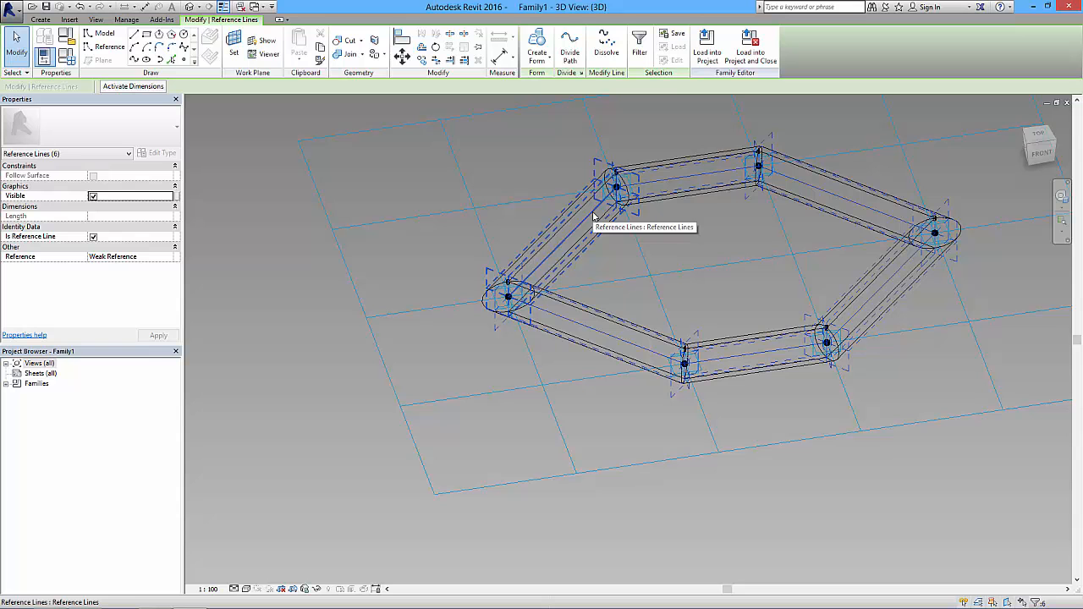
click(547, 59)
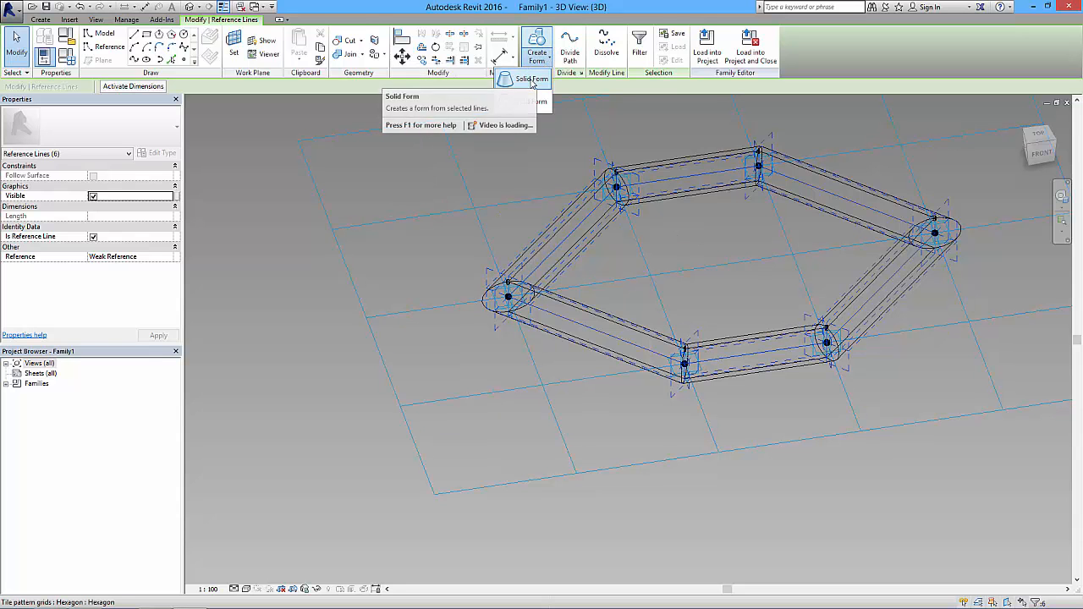
click(526, 79)
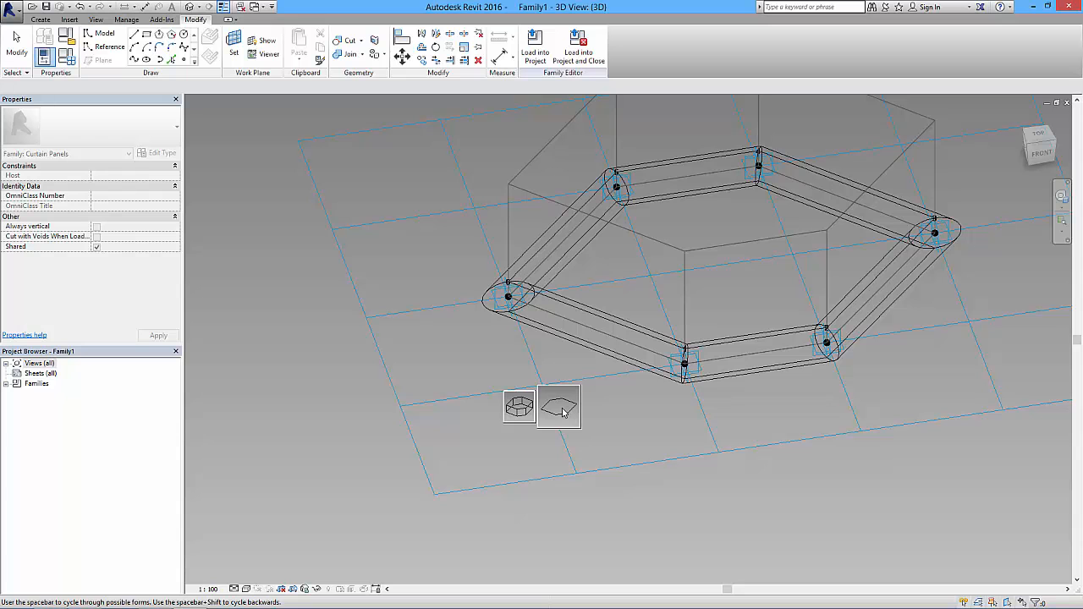
click(563, 412)
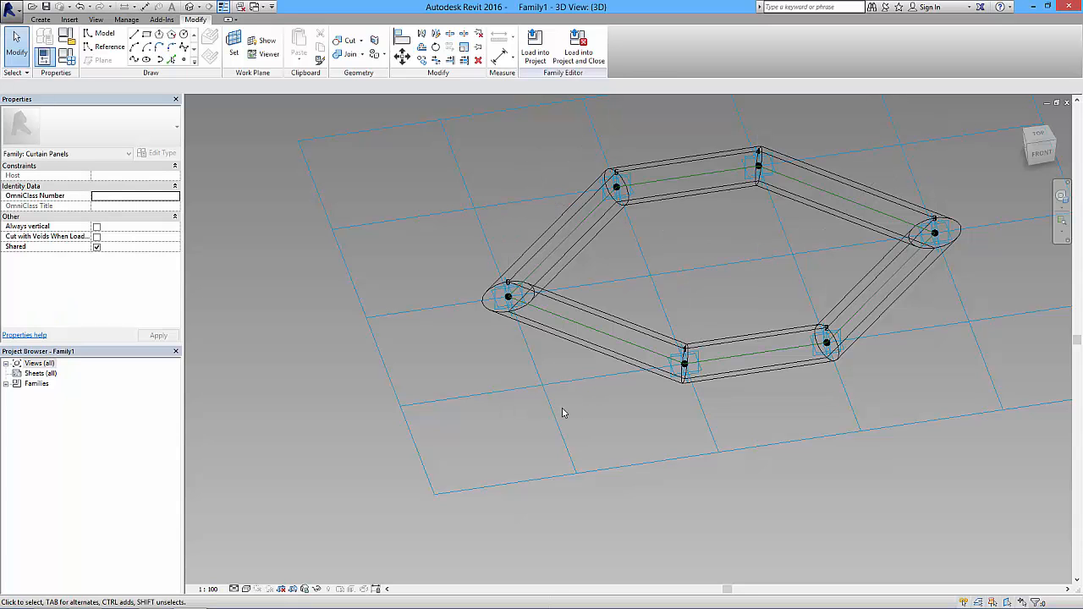
click(246, 589)
click(271, 533)
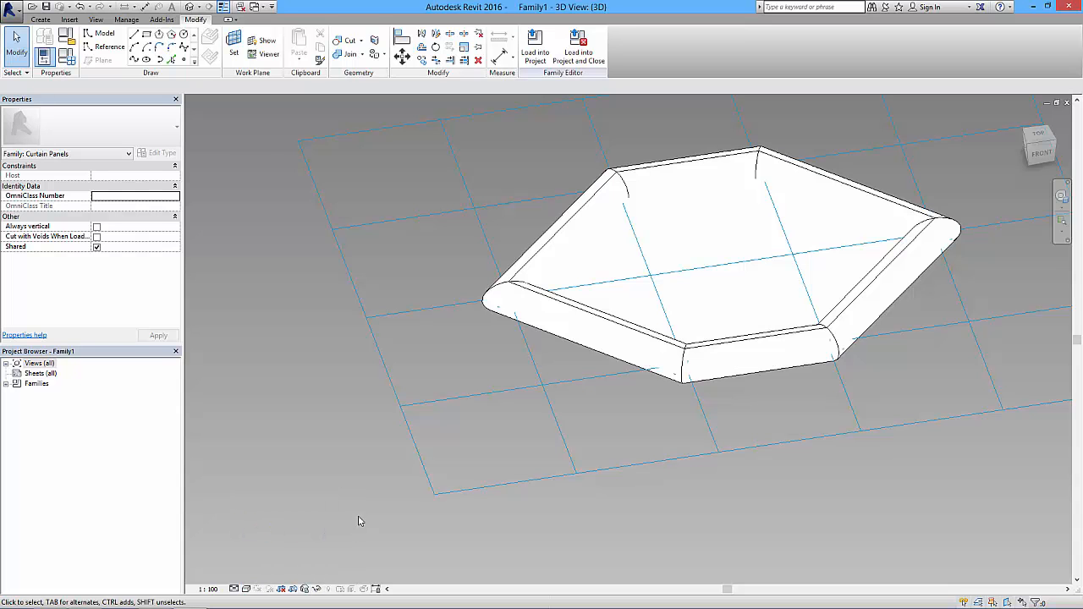
Search the materials for "glass" and assign the library material Glass, Frosted to the flat hexagonal panel form.
click(700, 225)
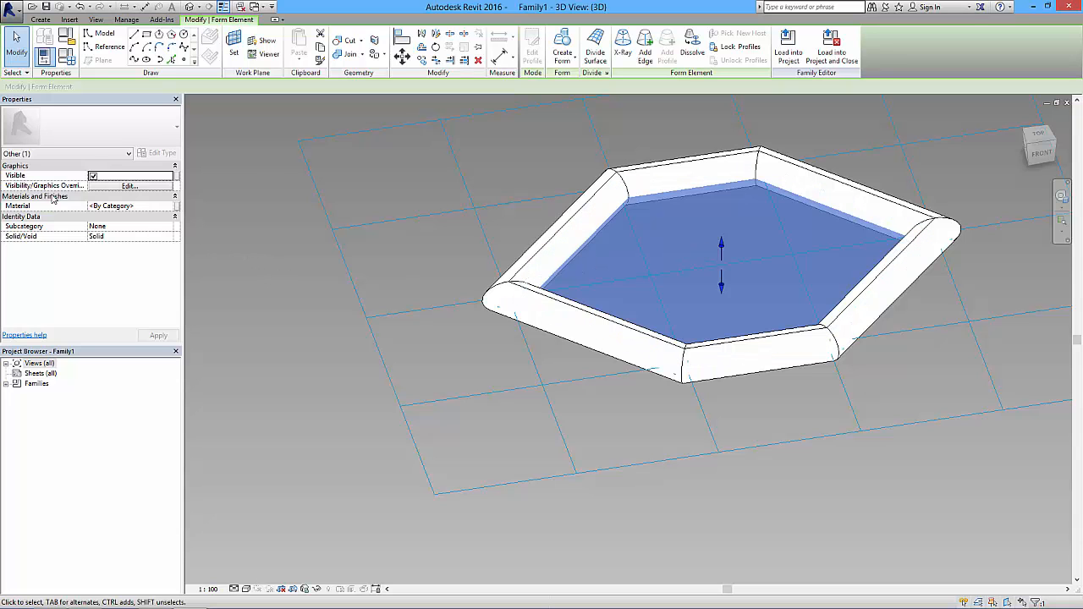
click(120, 206)
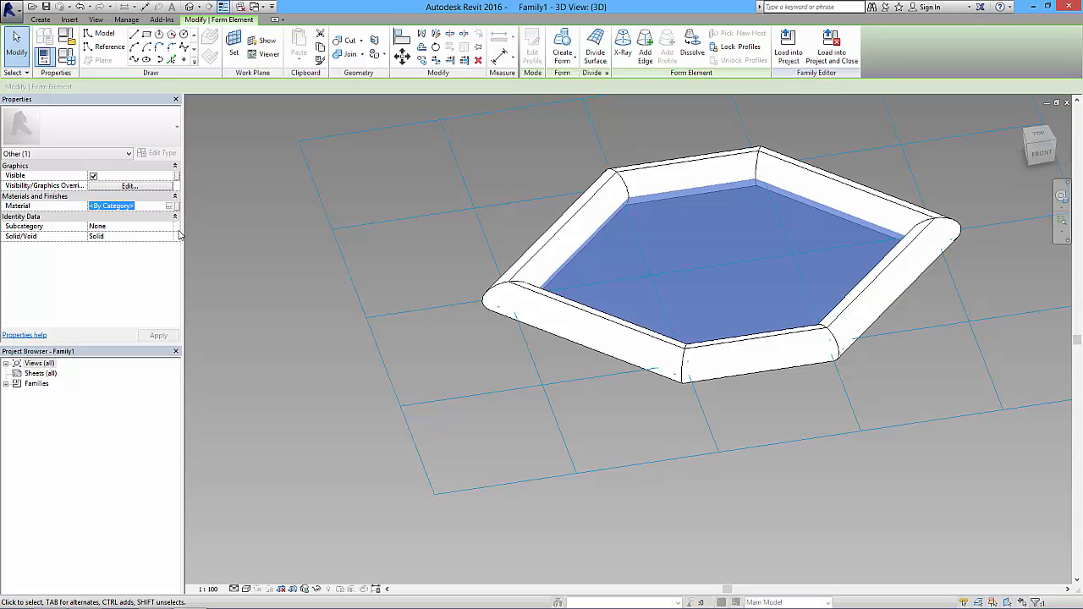
click(176, 209)
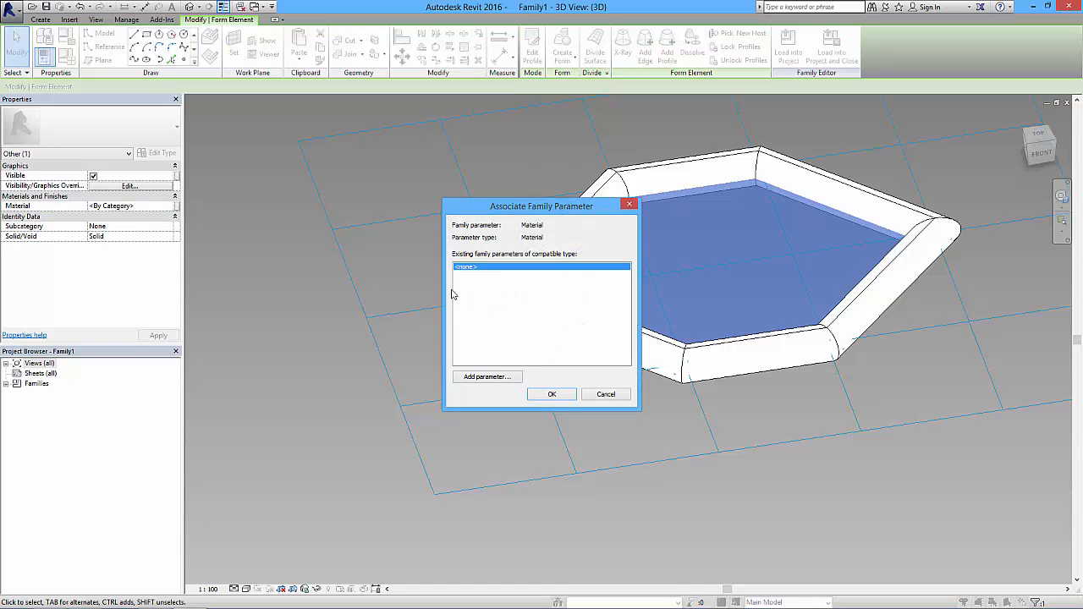
click(630, 205)
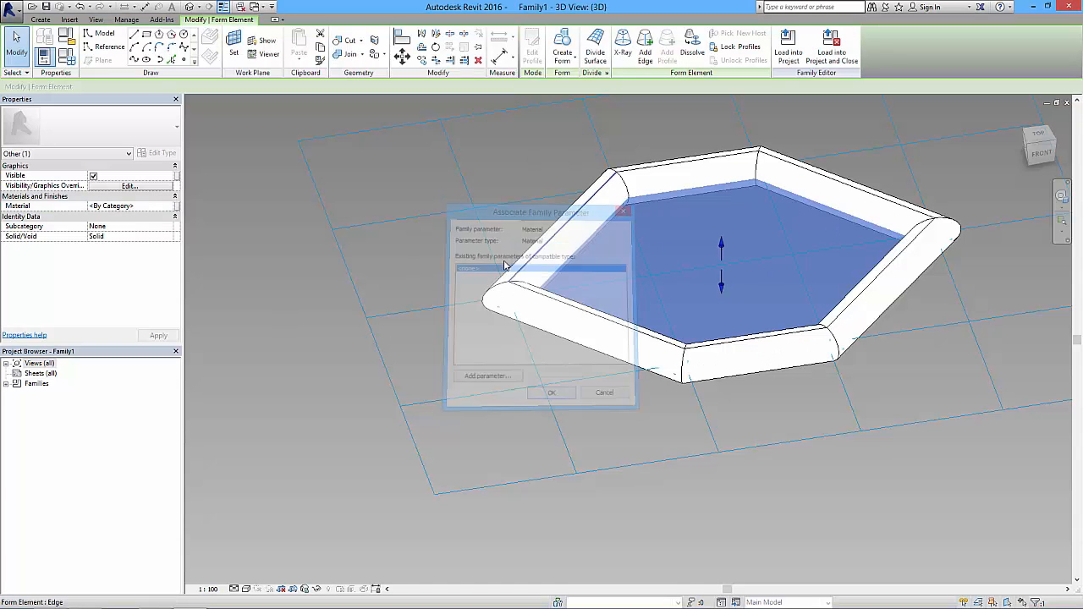
click(147, 205)
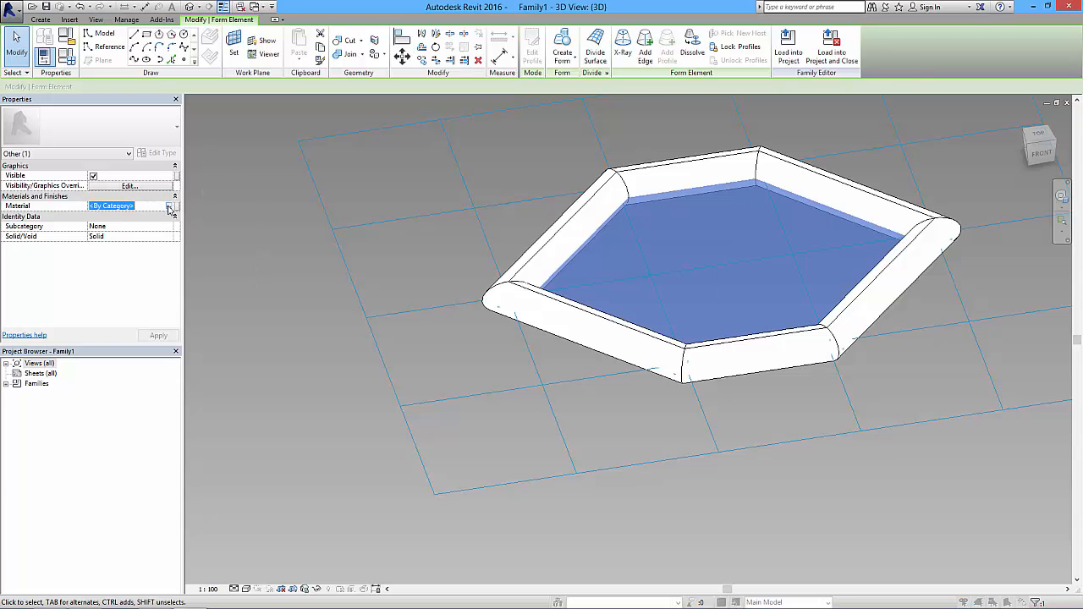
click(170, 208)
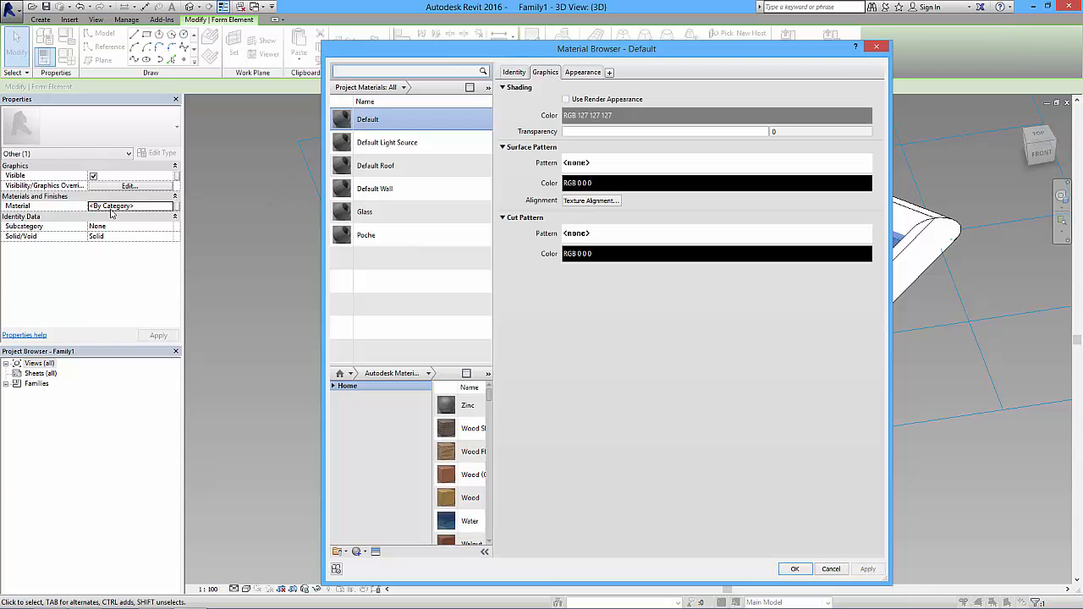
click(373, 71)
text(glass)
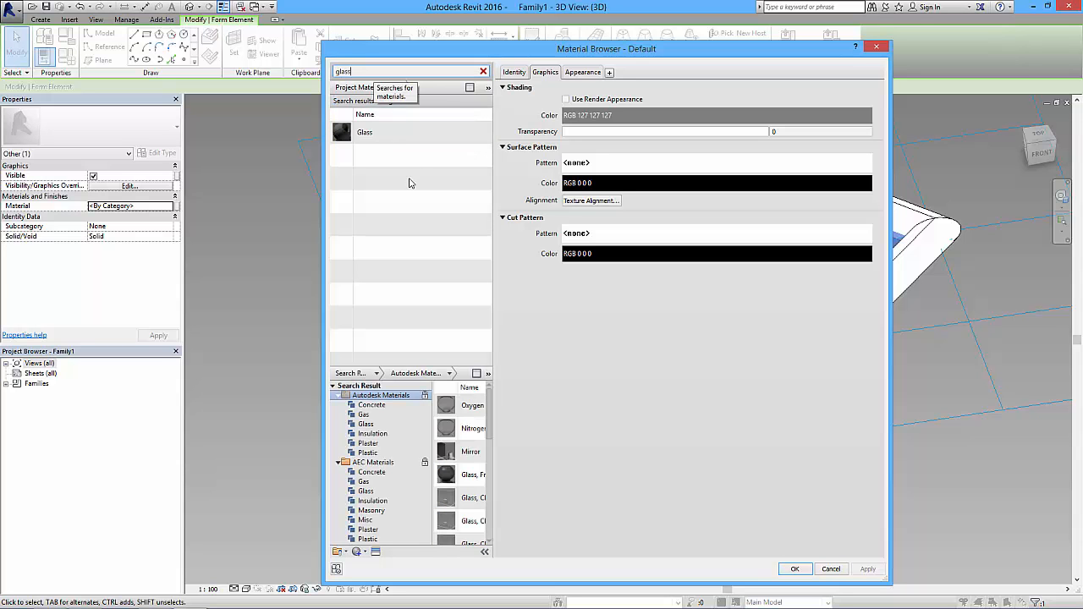
click(369, 133)
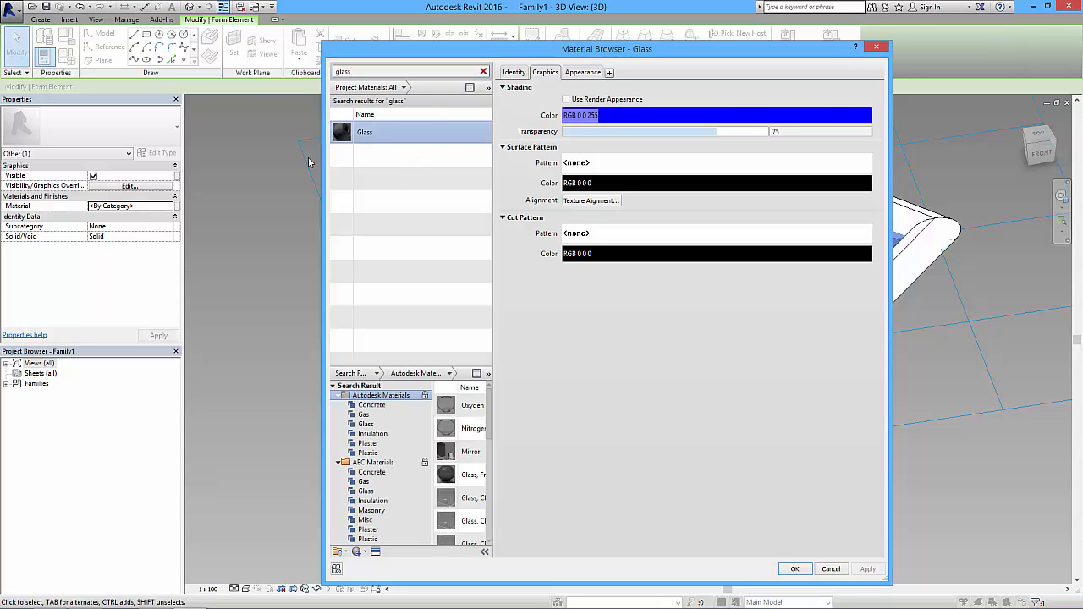
click(583, 72)
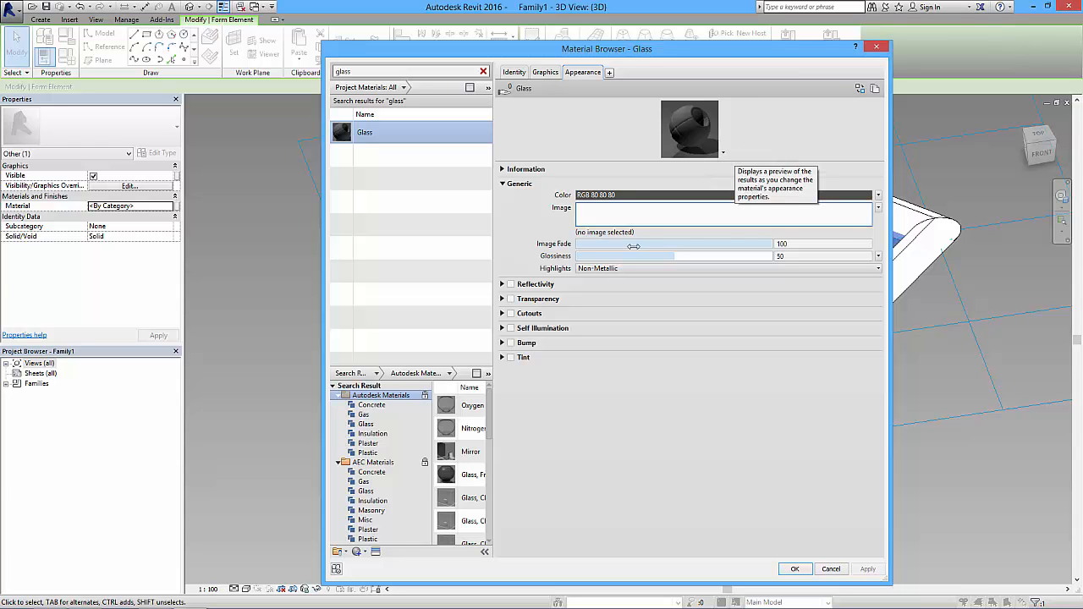
double_click(466, 475)
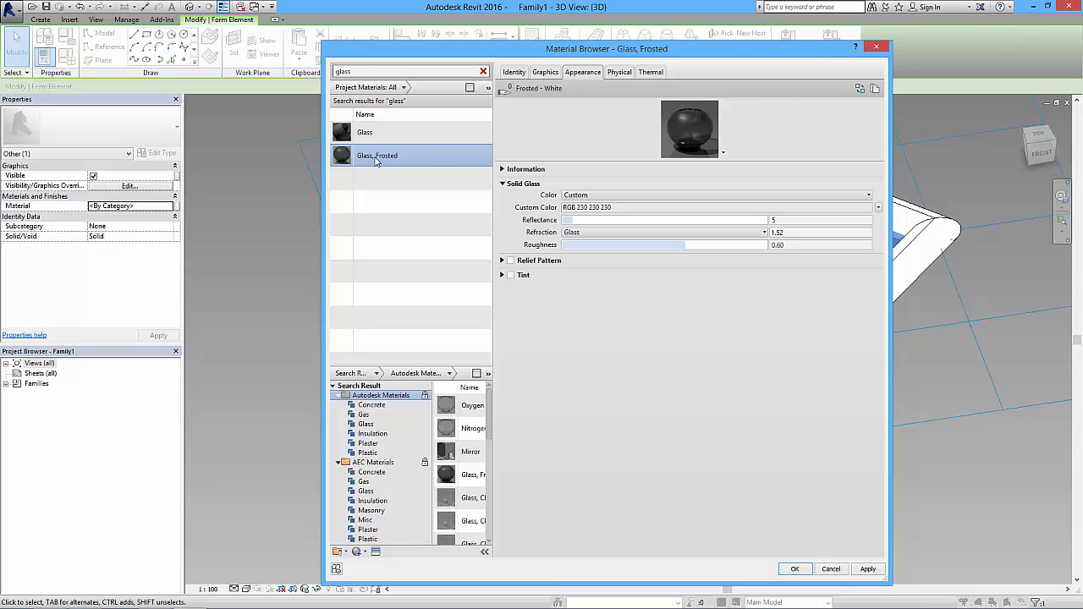
click(794, 568)
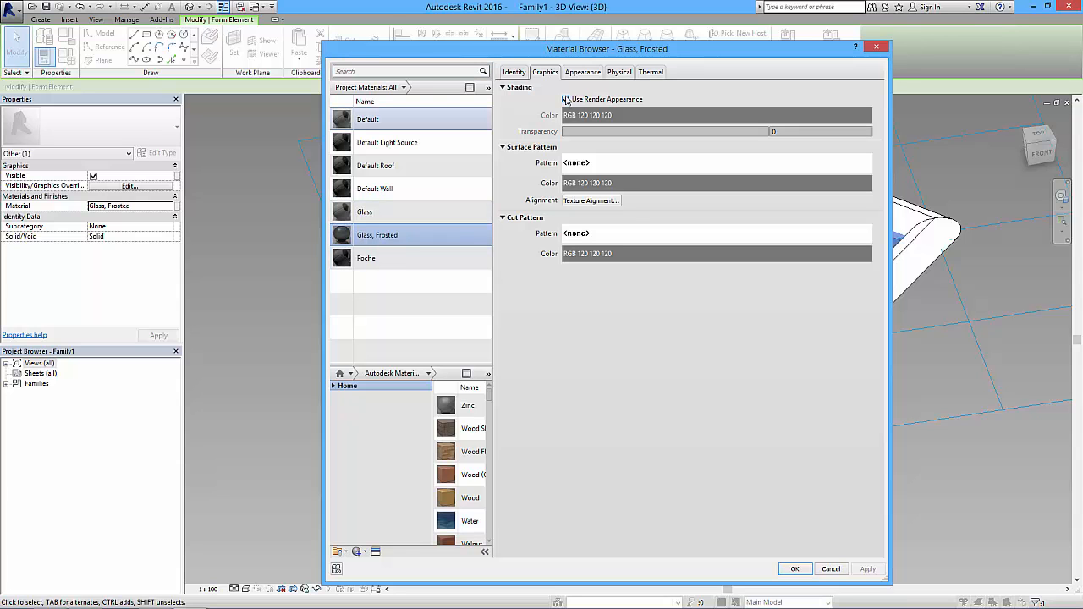
Turn on Use Render Appearance for the shading of the Glass, Frosted material.
click(566, 99)
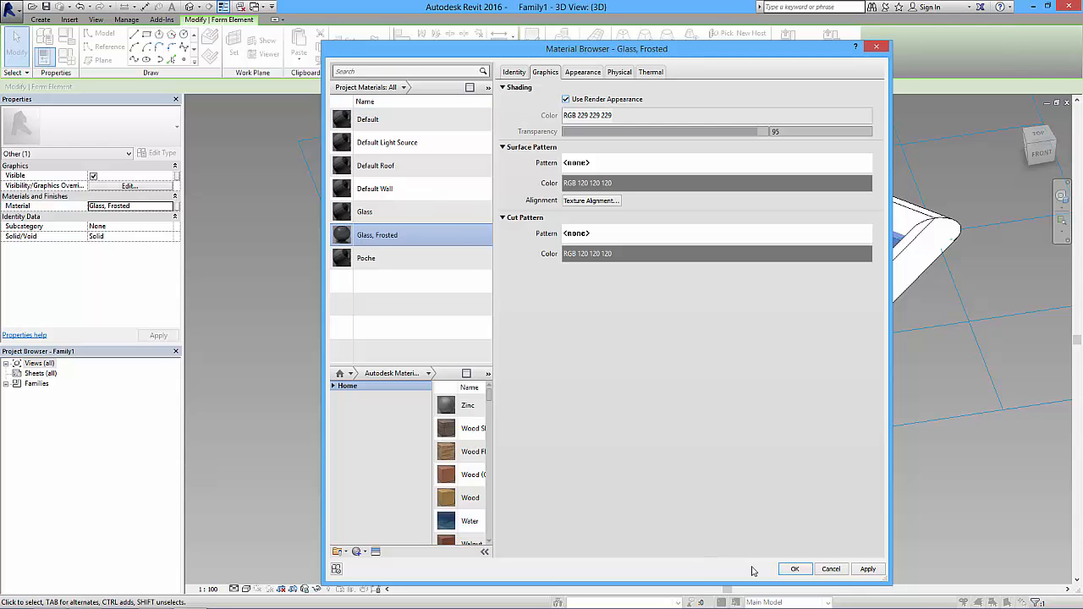
click(794, 569)
key(Escape)
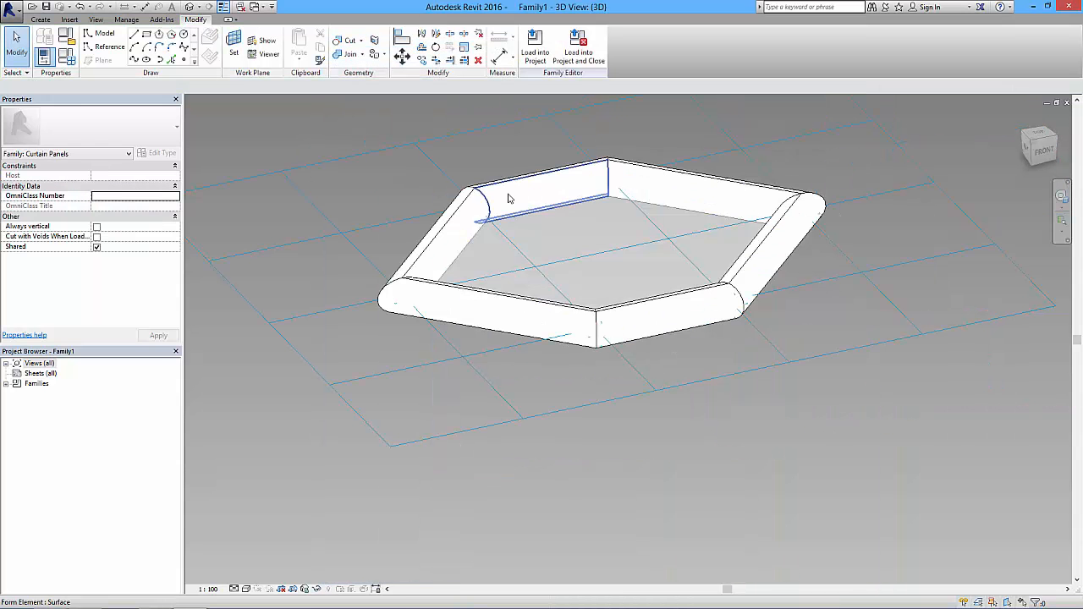
Search the materials for "alu" and assign the library material Aluminum, Anodized Bronze to the tubular hexagon frame.
click(511, 196)
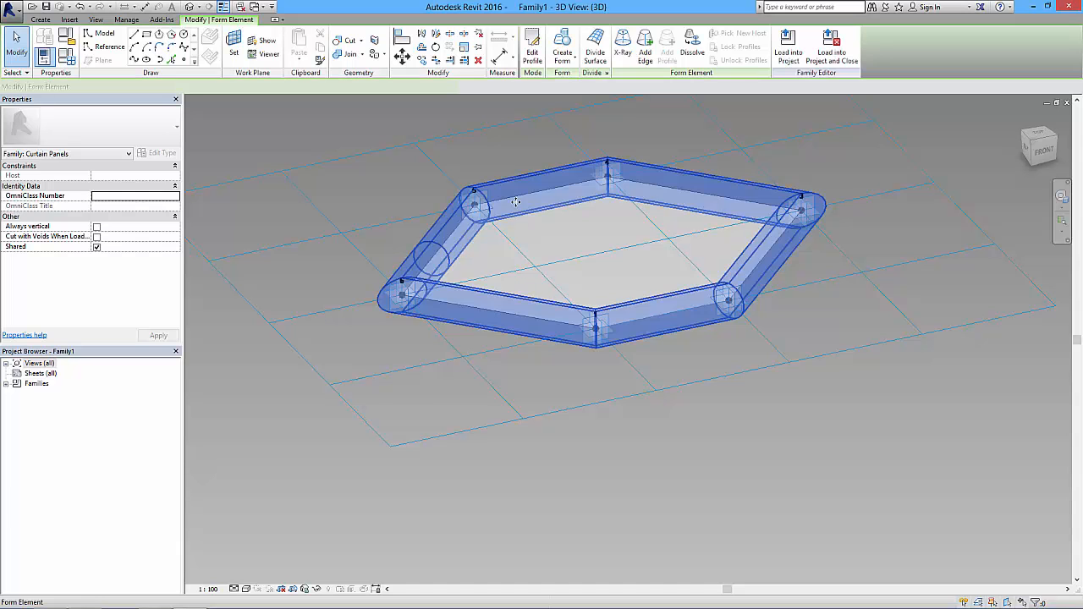
click(127, 206)
click(176, 206)
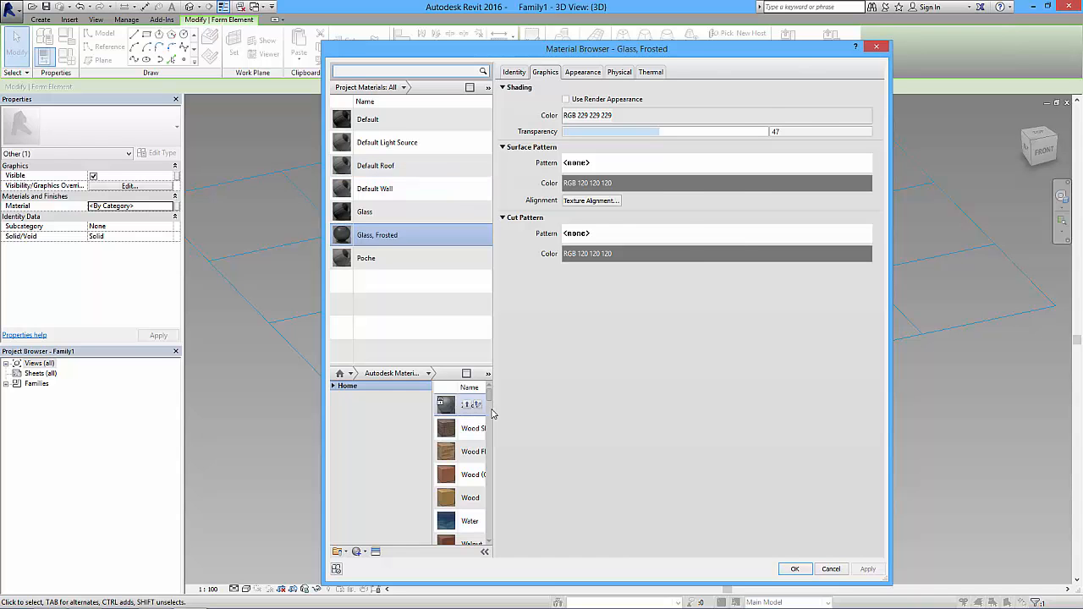
drag(493, 413, 625, 413)
click(368, 72)
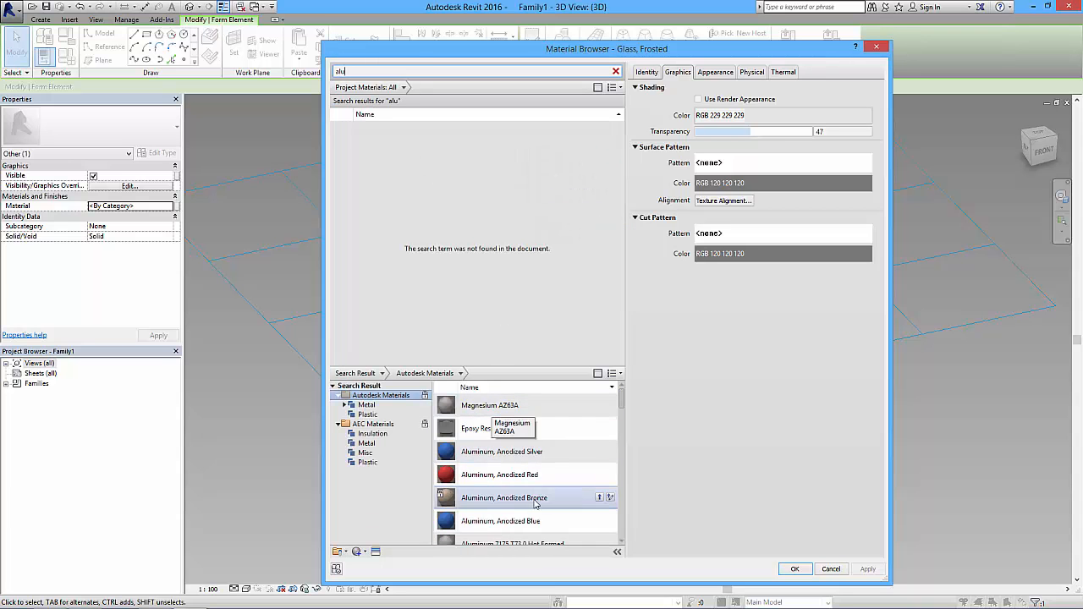
click(600, 498)
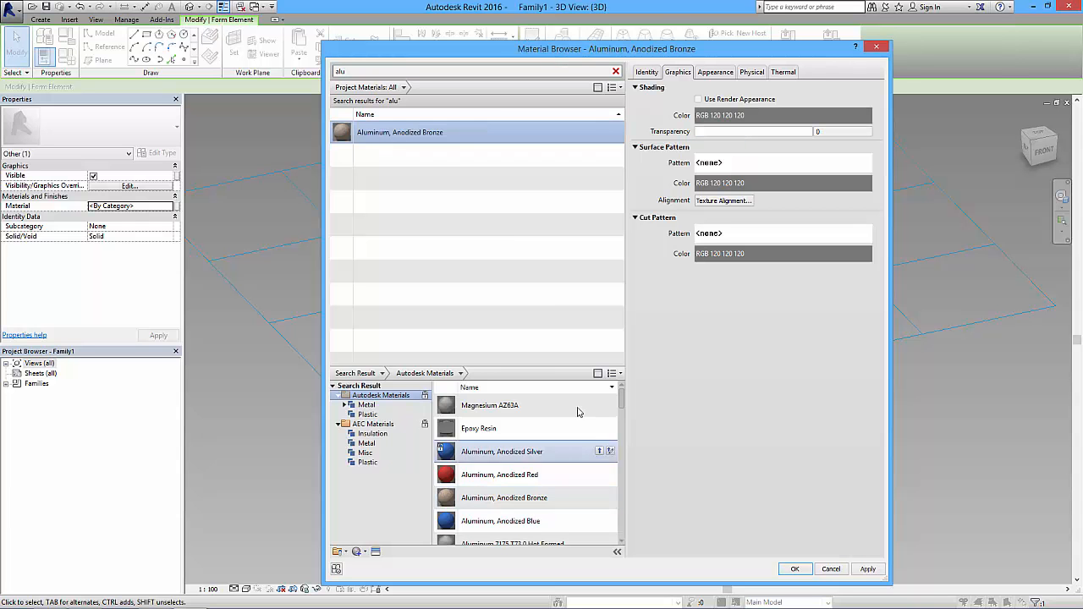
click(795, 569)
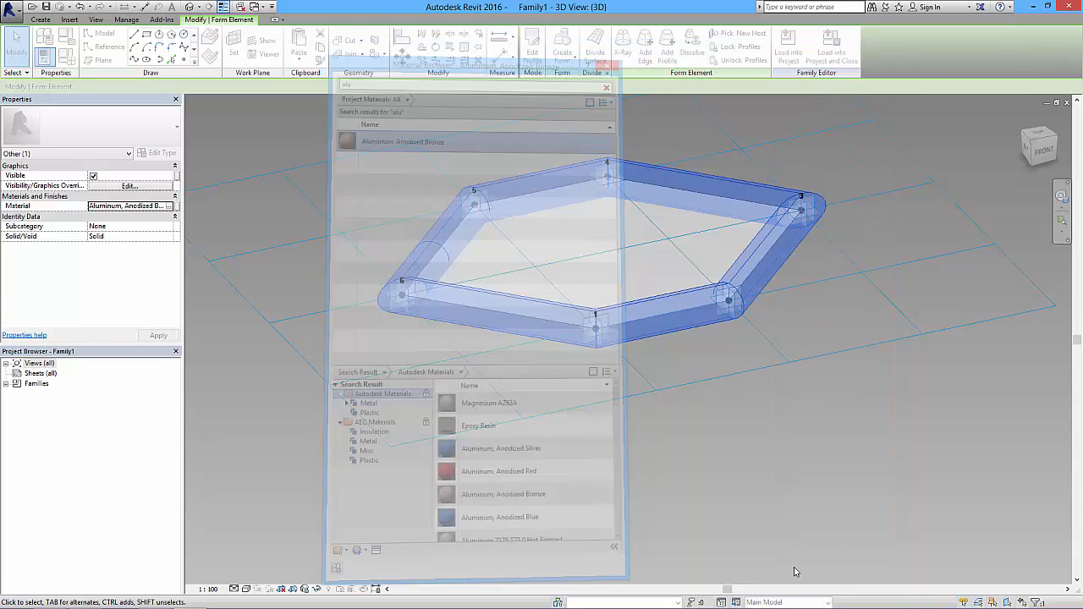
click(756, 380)
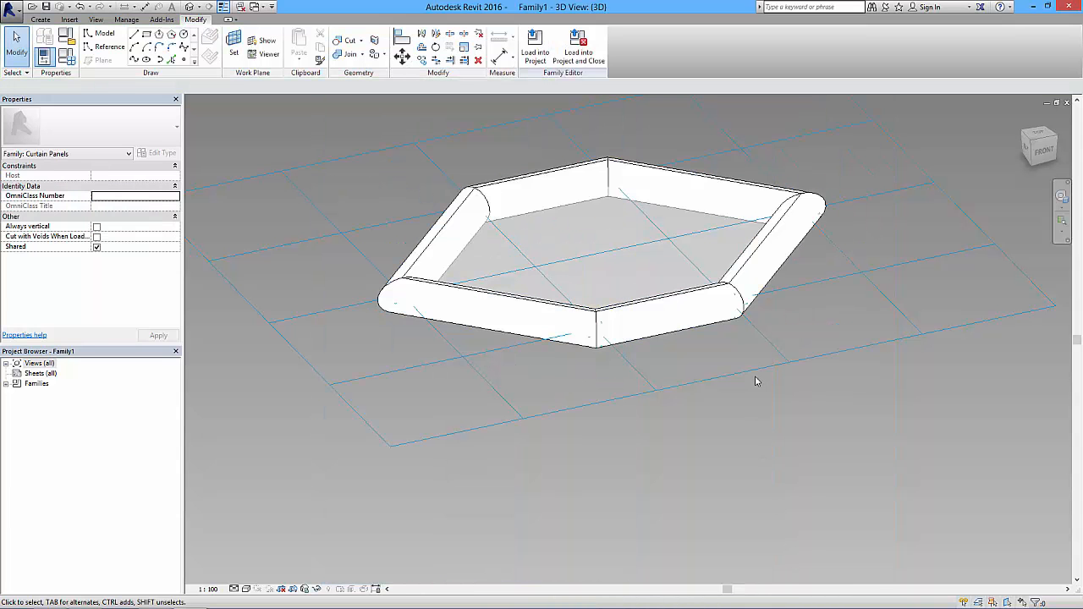
Turn on Use Render Appearance for the frame's Aluminum, Anodized Bronze material, and set the visual style to Shaded.
click(698, 328)
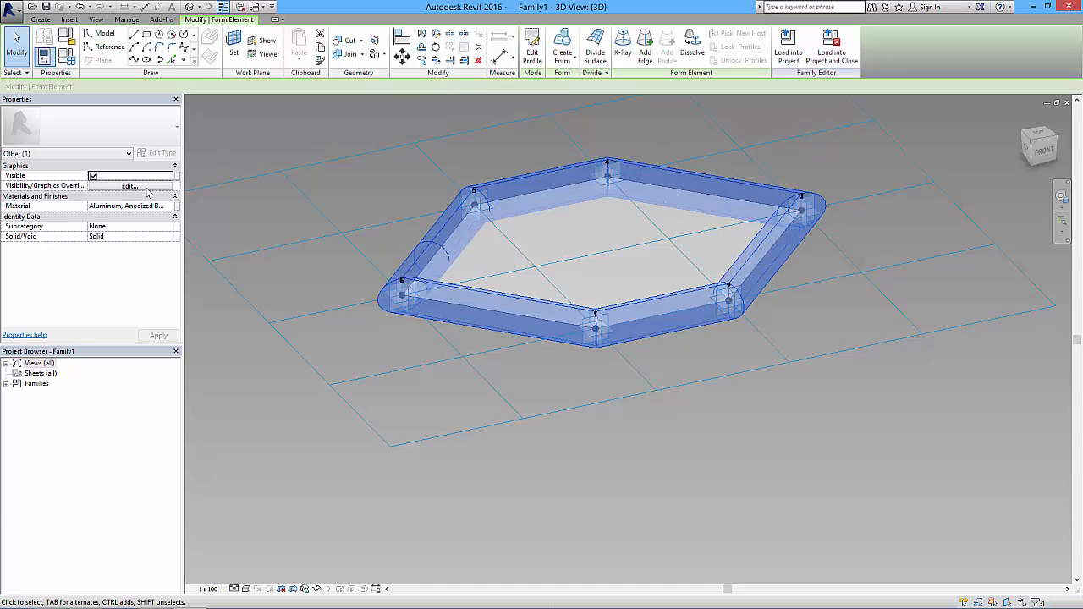
click(175, 206)
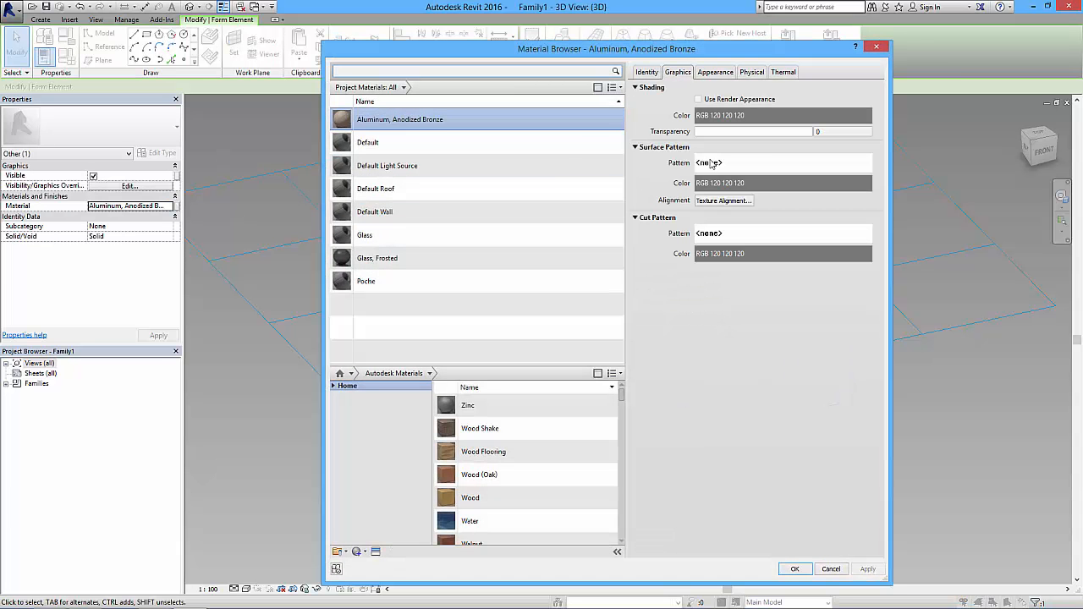
click(699, 100)
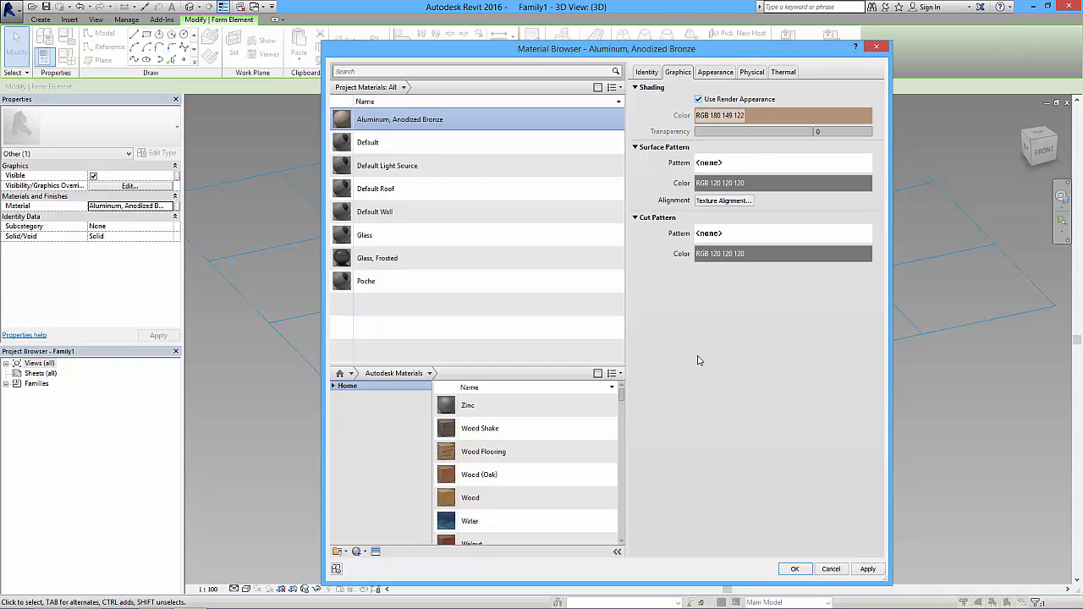
click(796, 569)
click(824, 432)
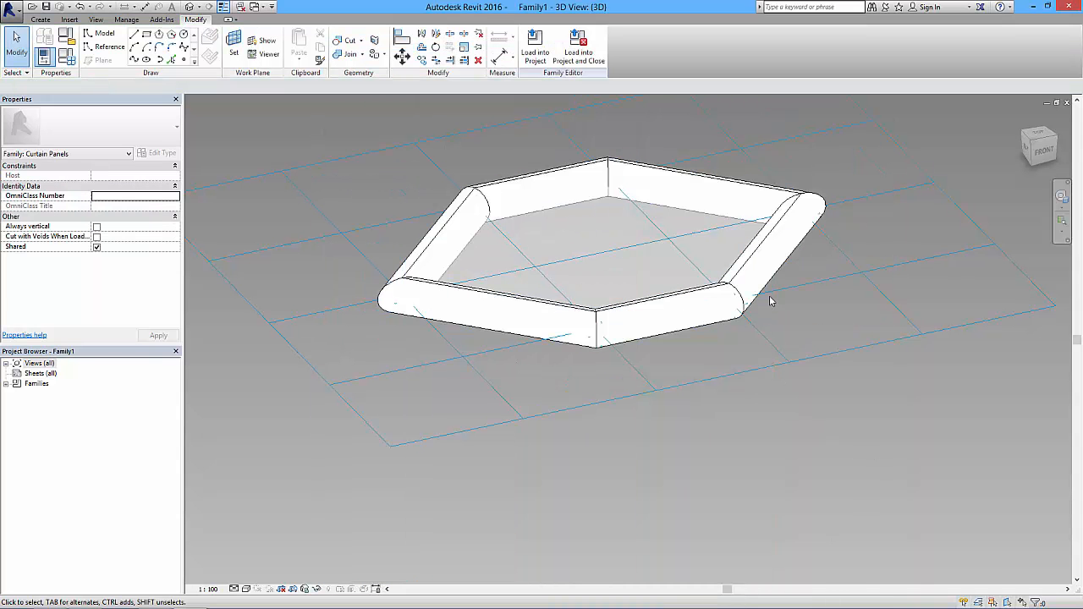
click(246, 590)
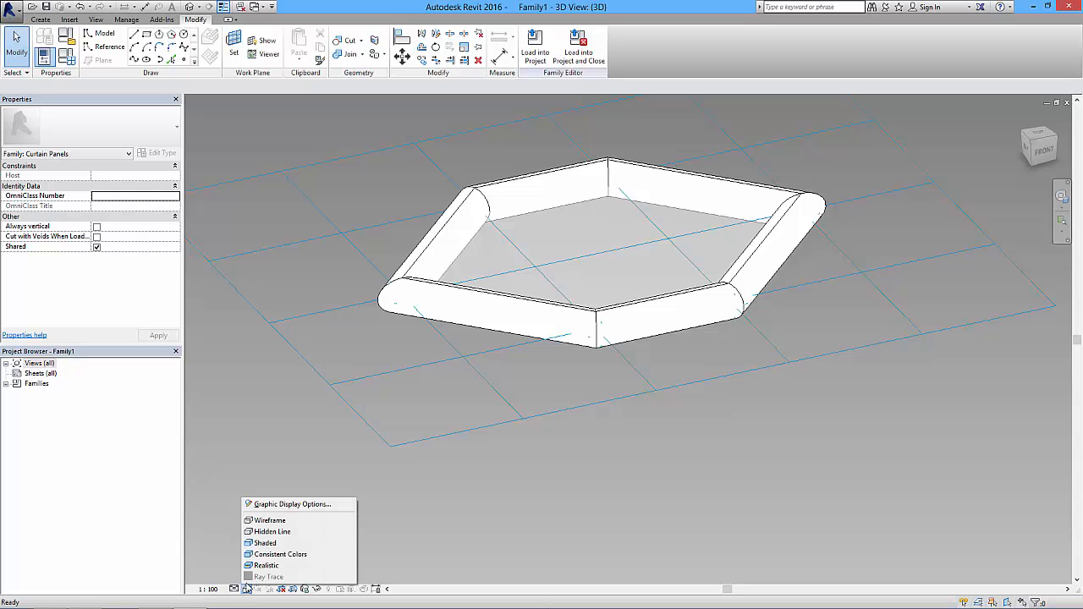
click(292, 542)
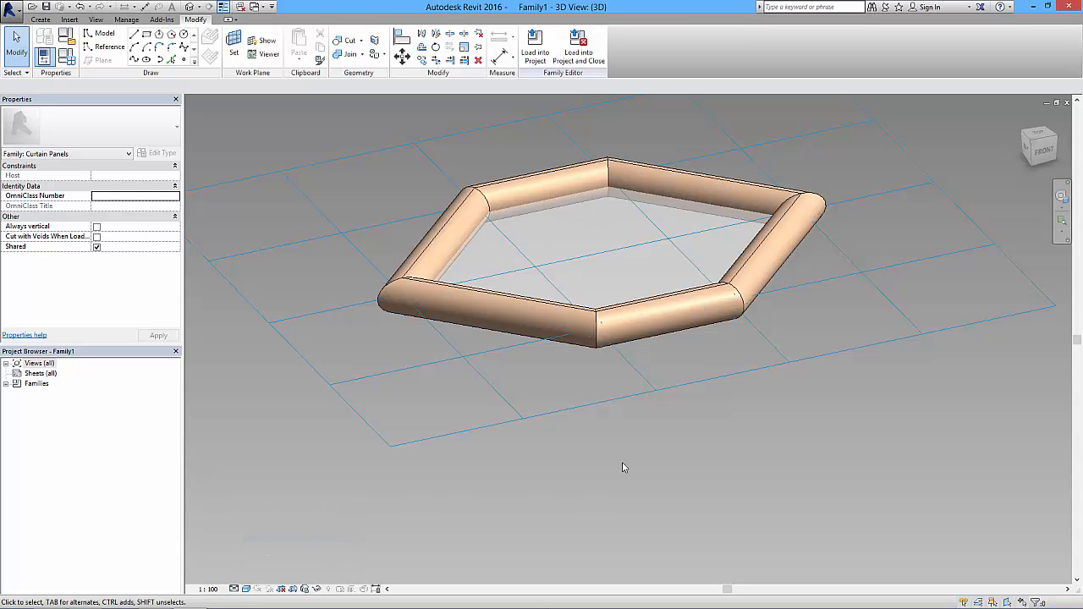
shift+middle_drag(737, 291, 760, 336)
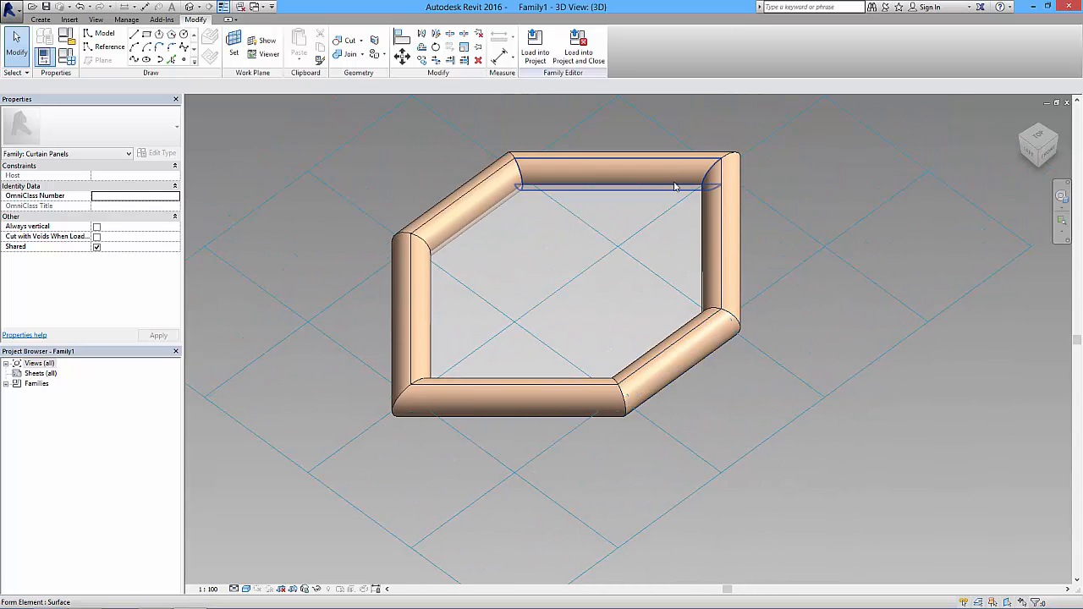
Load the curtain panel family into Mass1.rfa only, leaving Project1 out.
click(535, 56)
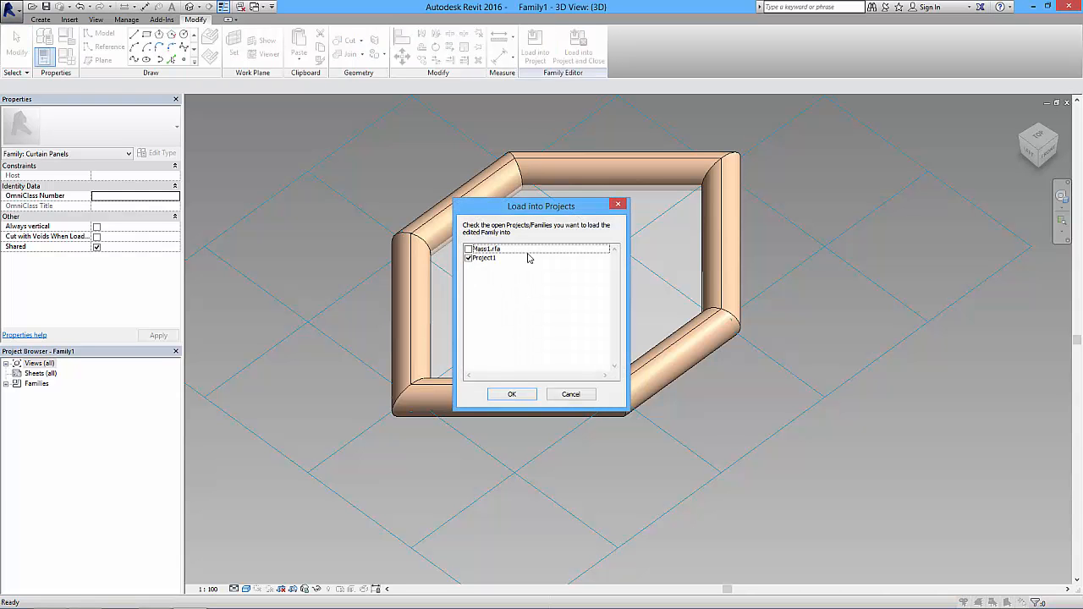
click(468, 249)
click(468, 259)
click(513, 394)
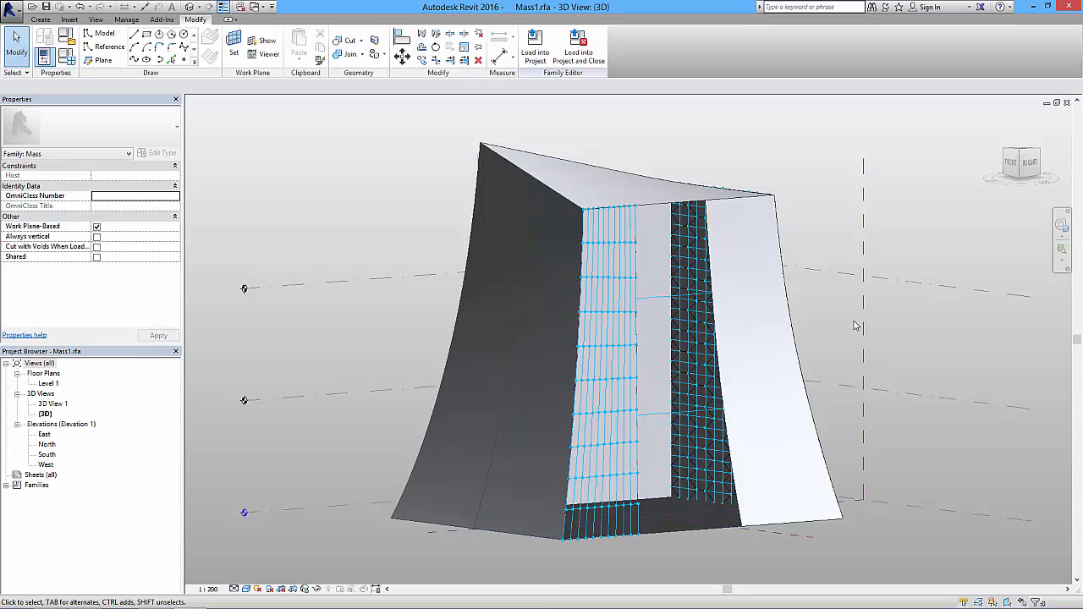
shift+middle_drag(867, 346, 508, 310)
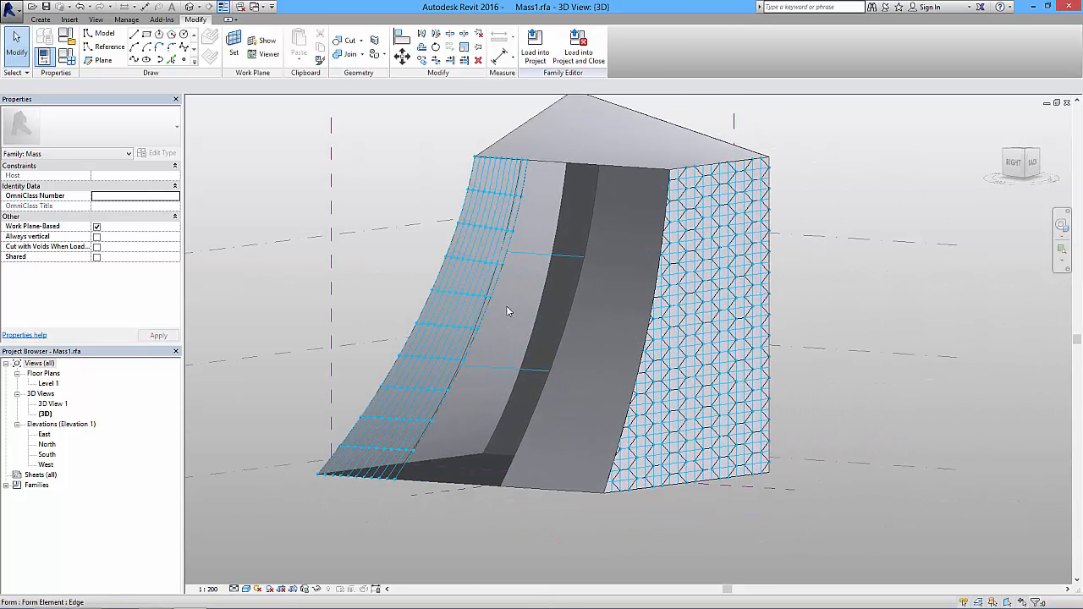
Apply the Family1 hexagon curtain panel to the hexagon-patterned divided surface of the mass.
click(709, 267)
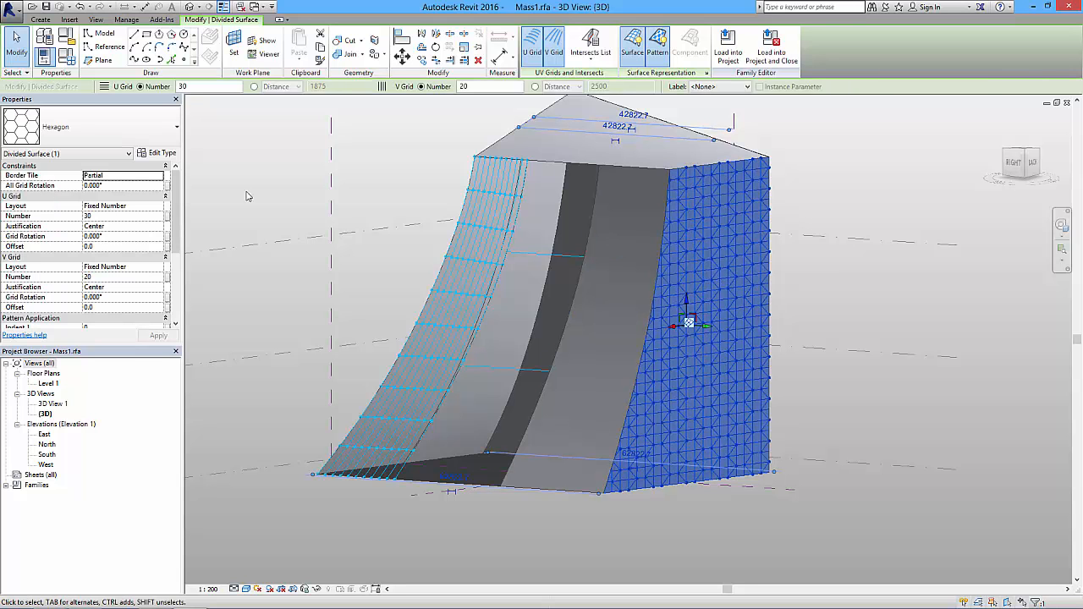
click(85, 129)
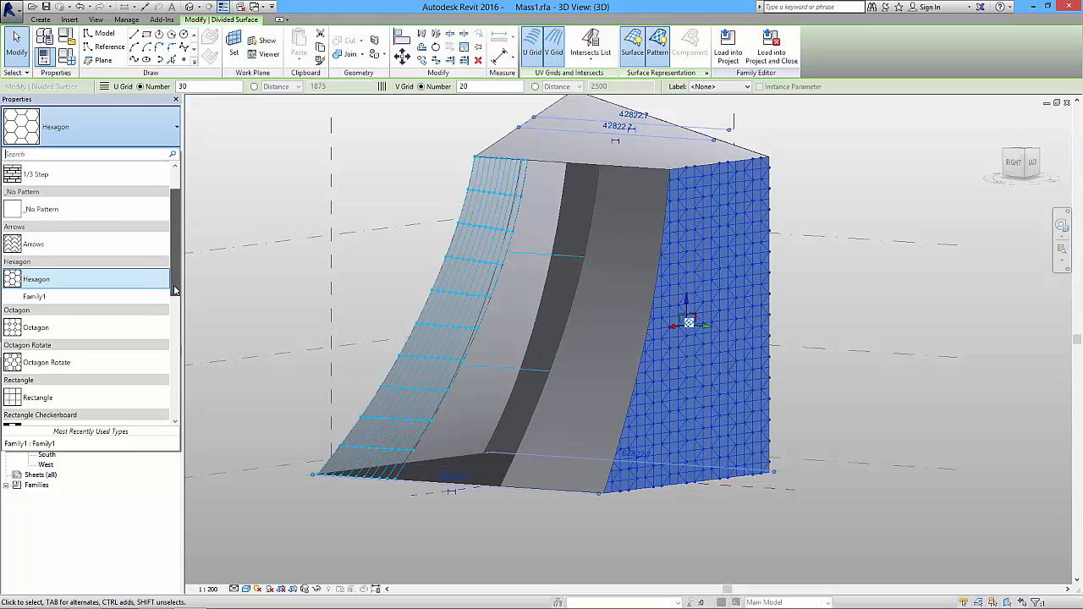
scroll(101, 300, down, 1)
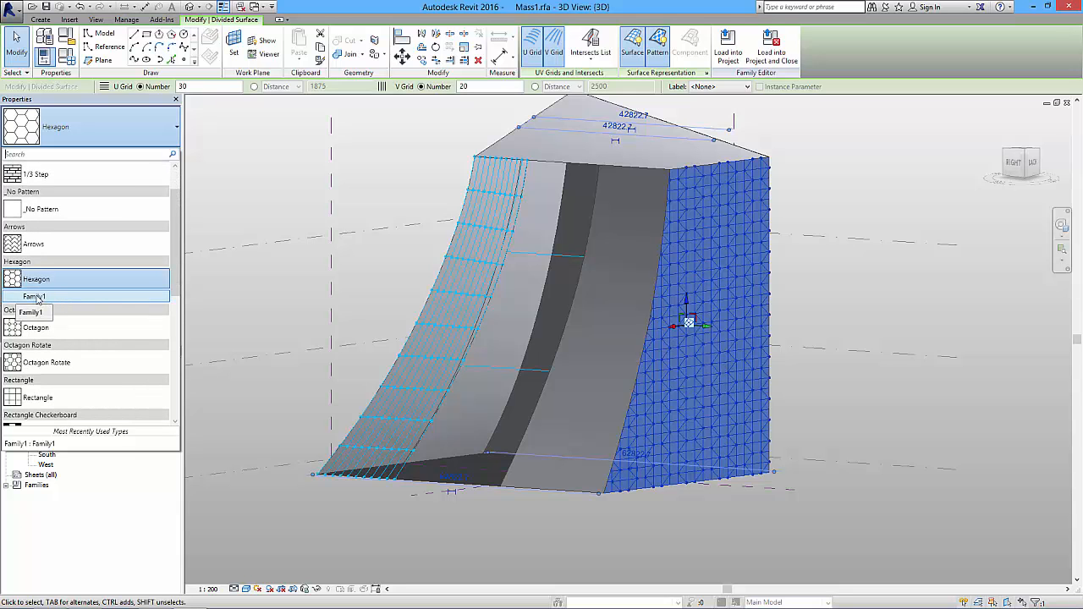
click(35, 298)
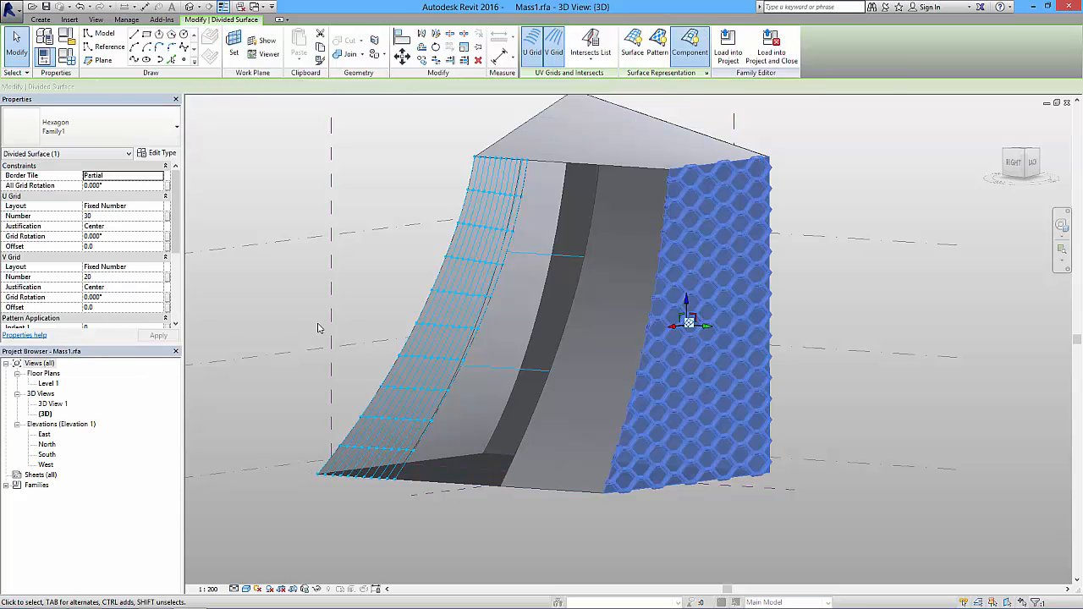
click(889, 299)
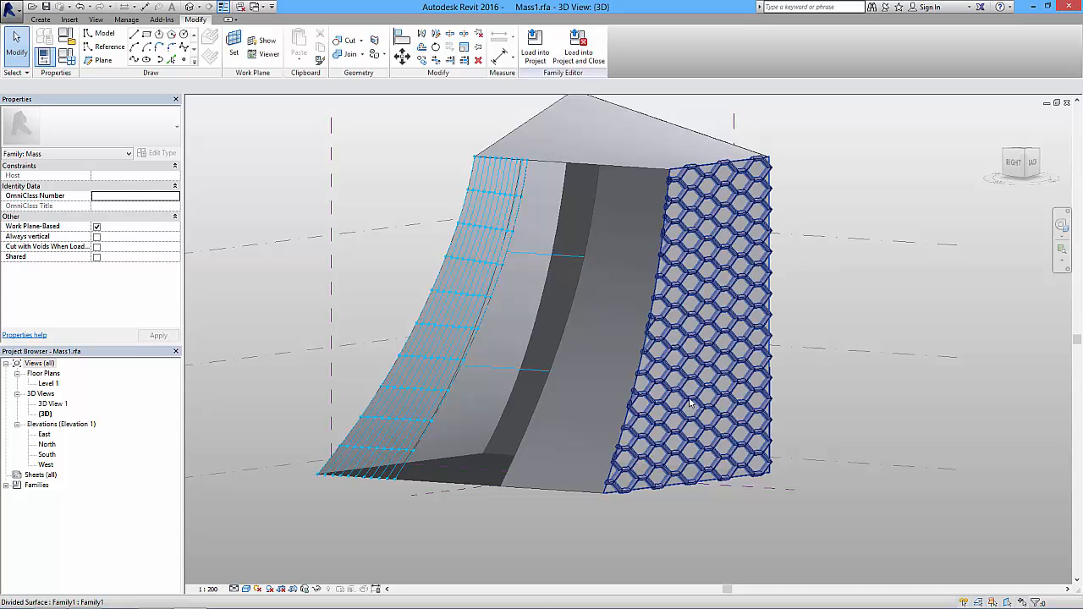
Load the mass into Project1, overwriting the existing version, and set the mass display to Show Mass by View Settings.
click(536, 52)
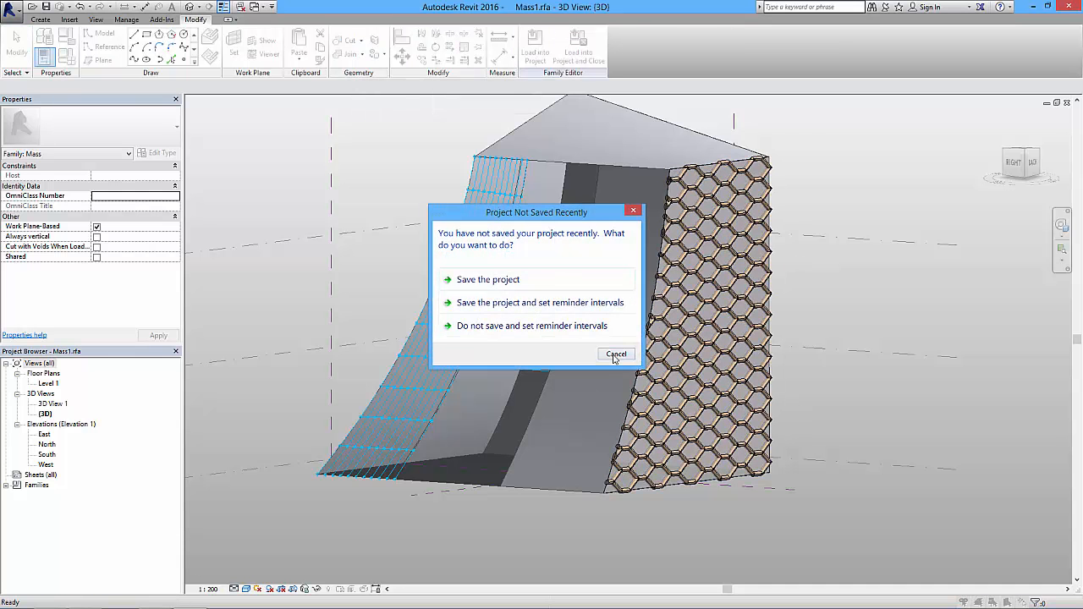
click(615, 354)
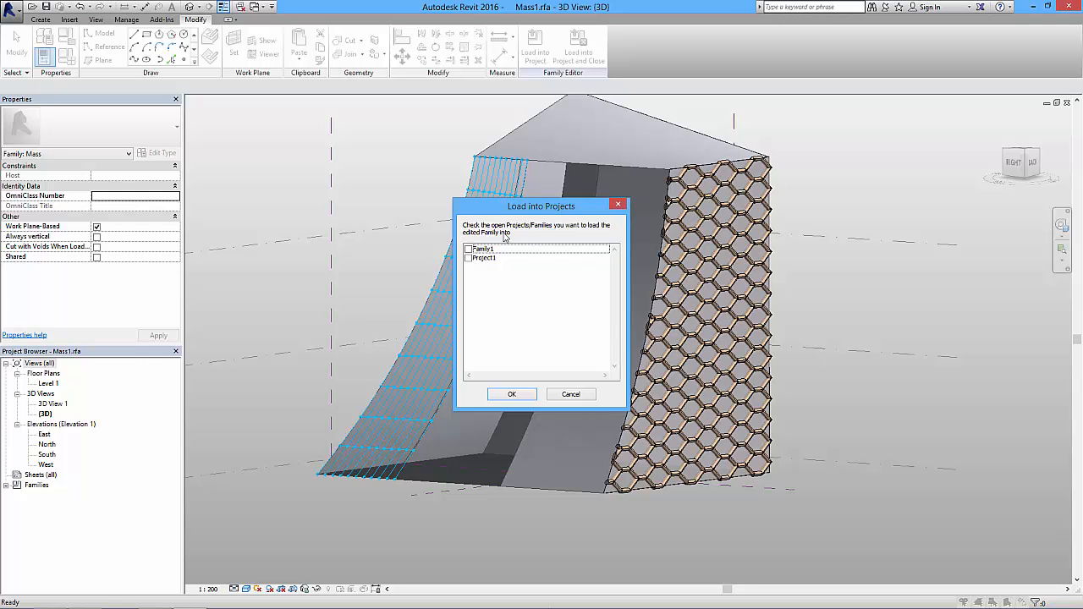
click(469, 258)
click(511, 396)
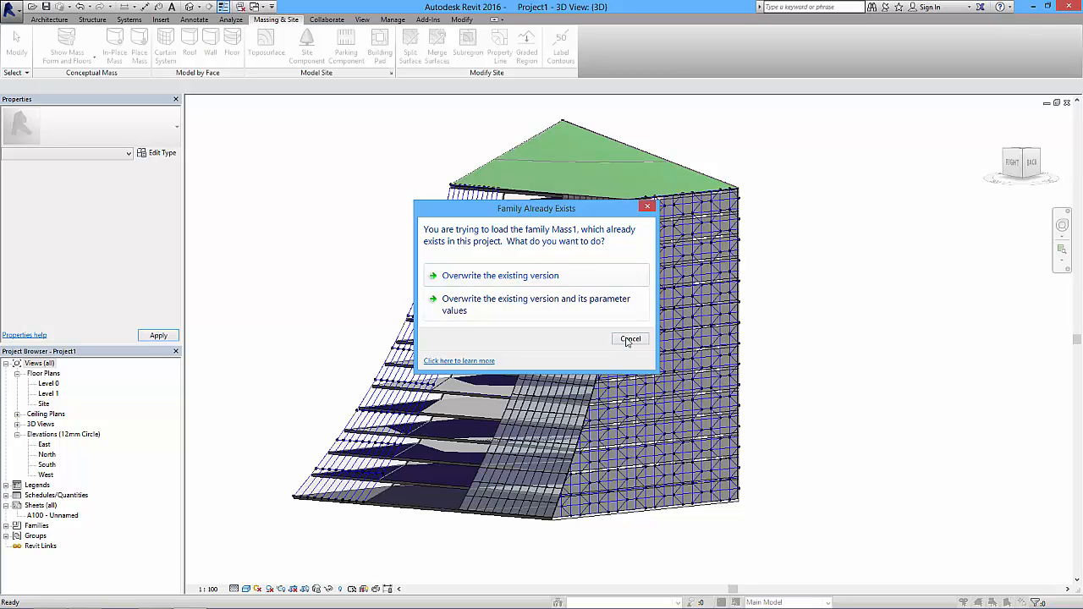
click(500, 278)
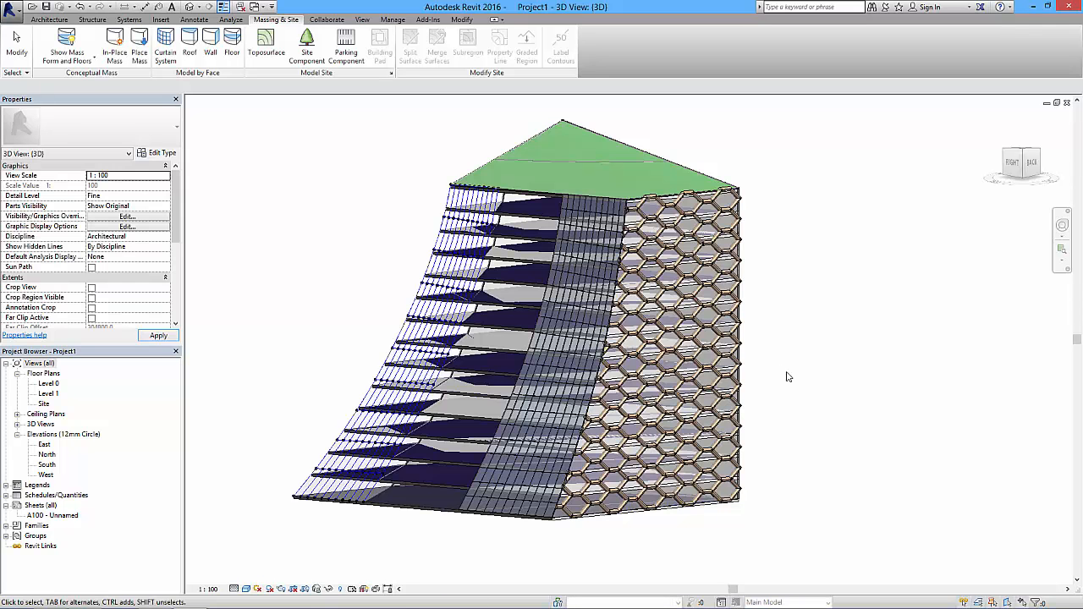
shift+middle_drag(768, 407, 804, 376)
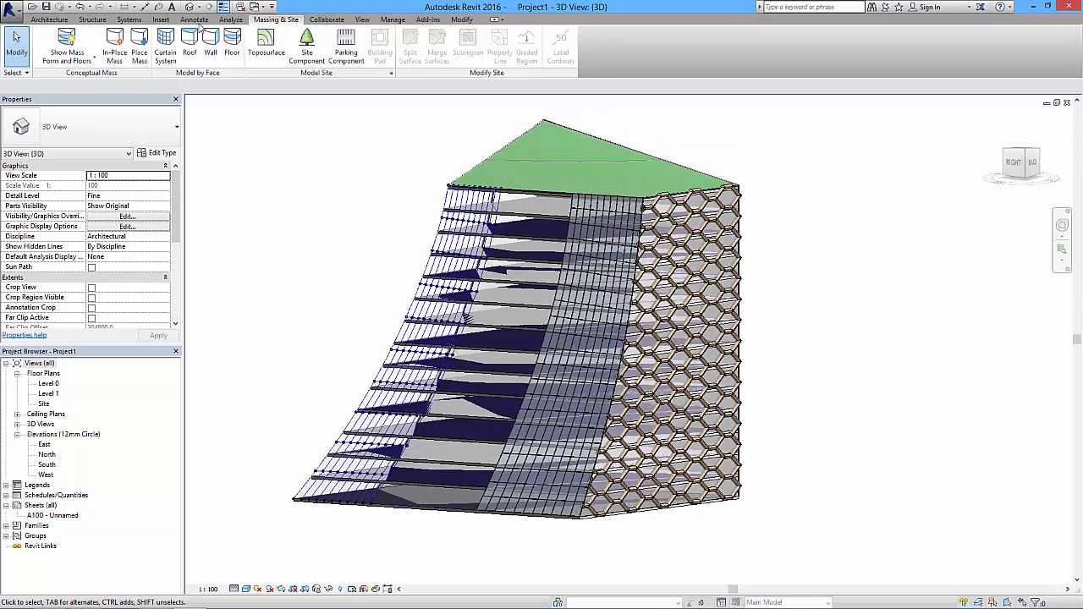
click(71, 37)
Examine the hexagonal panel facade from behind, especially the partial border panels along its sloping edge.
shift+middle_drag(776, 363, 680, 375)
scroll(641, 358, up, 10)
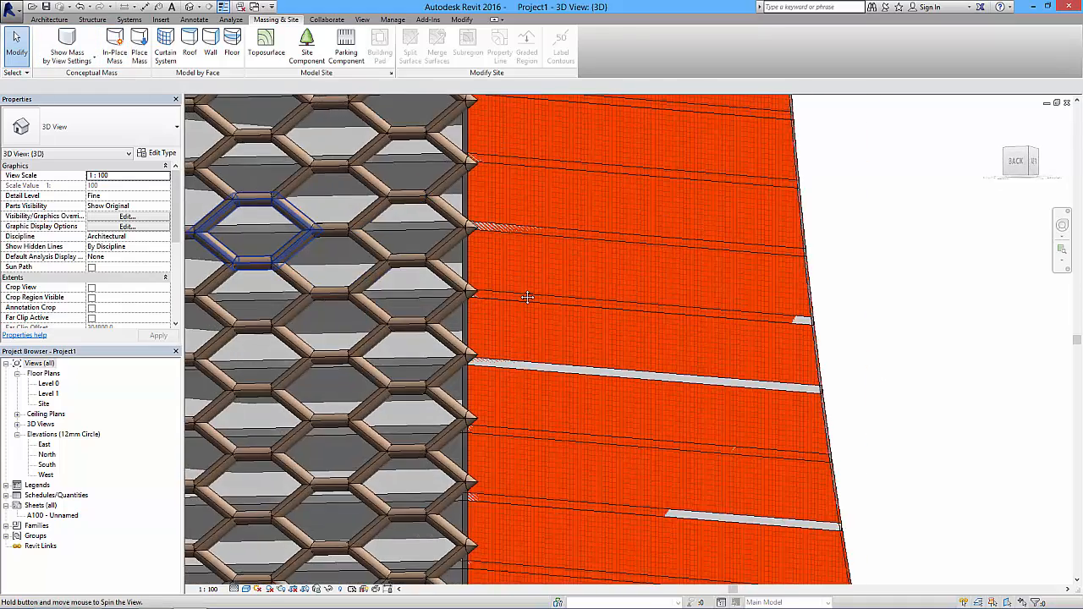
shift+middle_drag(527, 297, 558, 262)
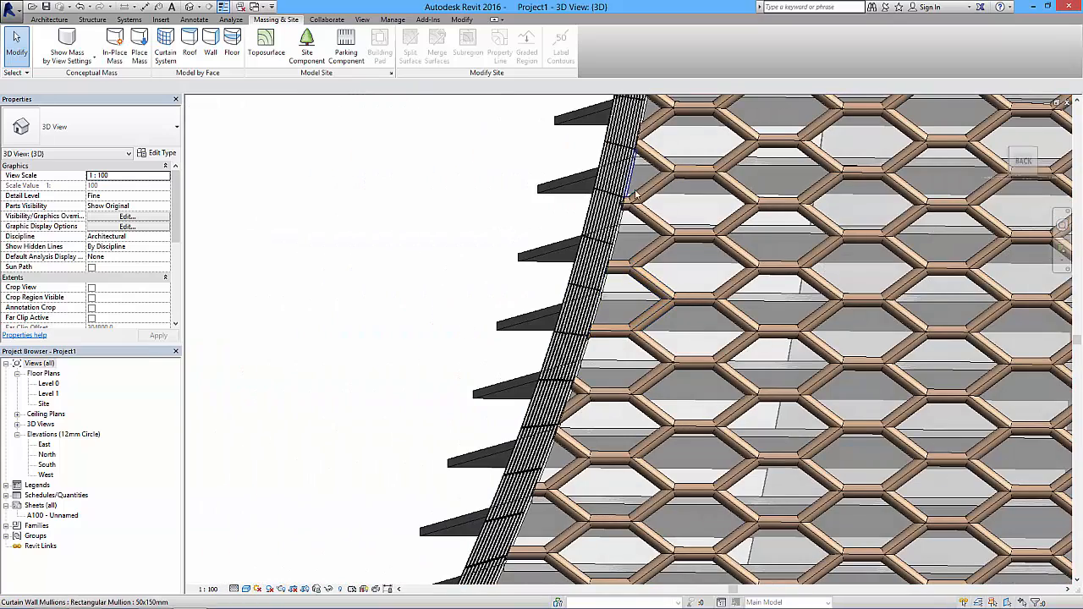
middle_drag(694, 399, 568, 252)
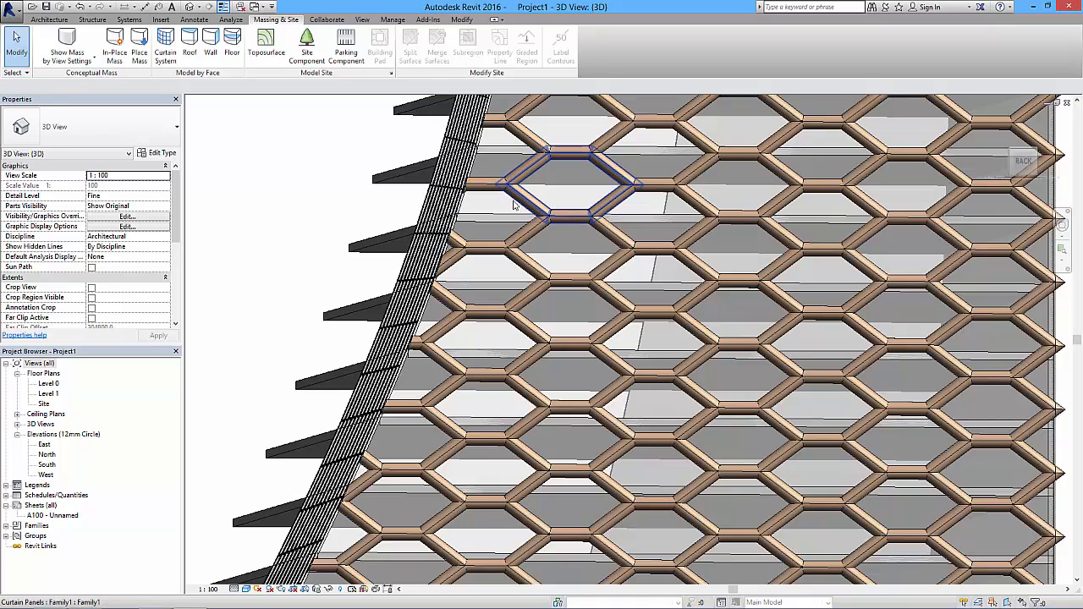
middle_drag(515, 205, 516, 241)
scroll(516, 240, down, 3)
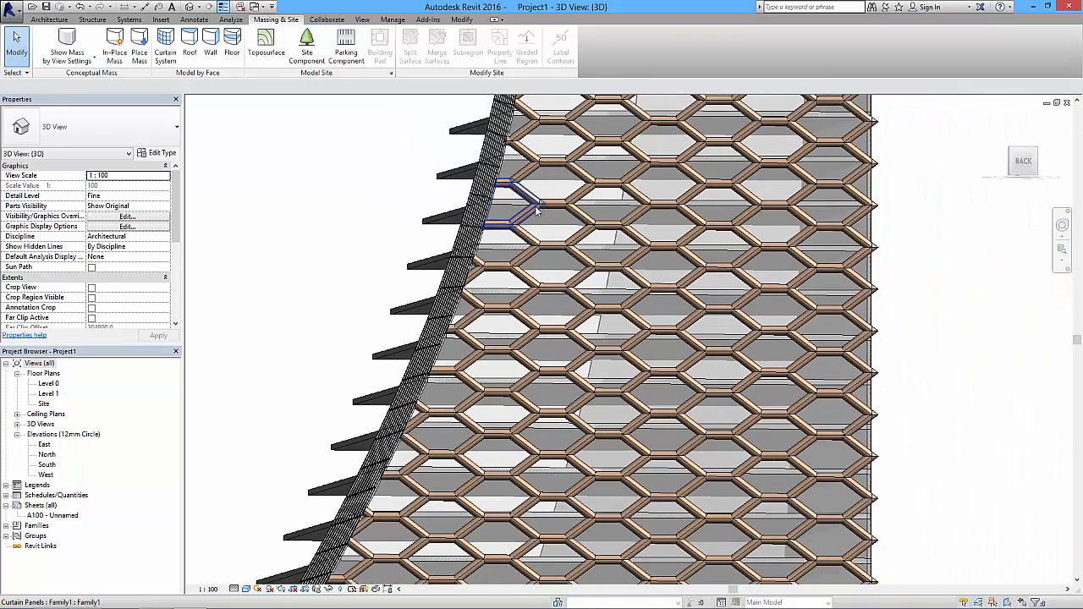
middle_drag(423, 472, 447, 314)
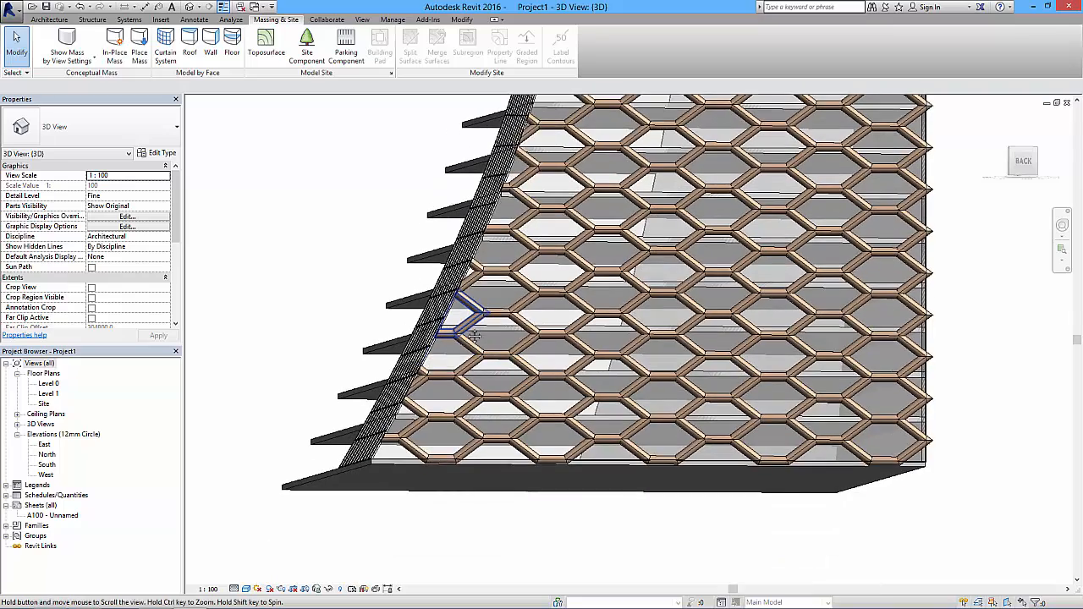
middle_drag(529, 273, 491, 483)
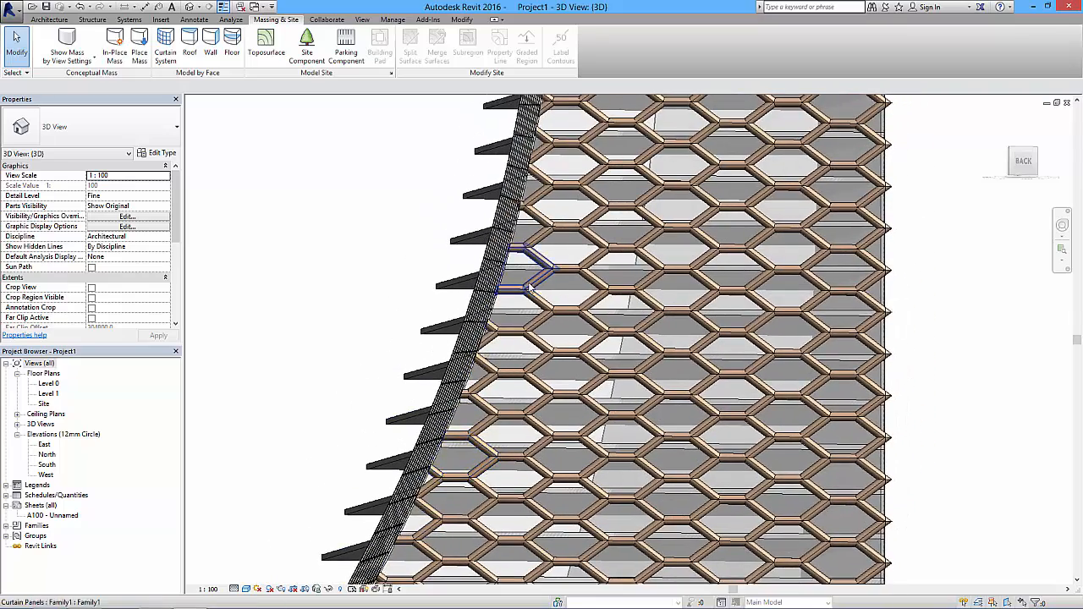
middle_drag(536, 297, 483, 445)
shift+middle_drag(562, 300, 691, 293)
scroll(699, 289, down, 4)
mouse_move(627, 367)
middle_down()
mouse_move(855, 380)
mouse_move(645, 364)
middle_up()
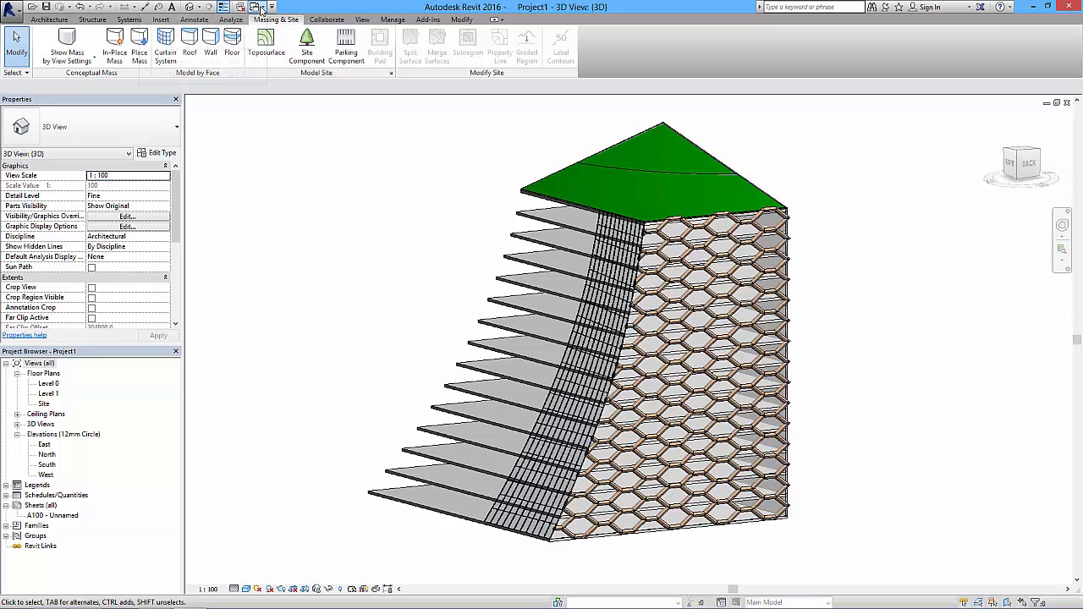
Switch to the Mass1.rfa view and pull the upper outer corner vertex of the hexagon-panelled face outward.
click(224, 7)
click(219, 23)
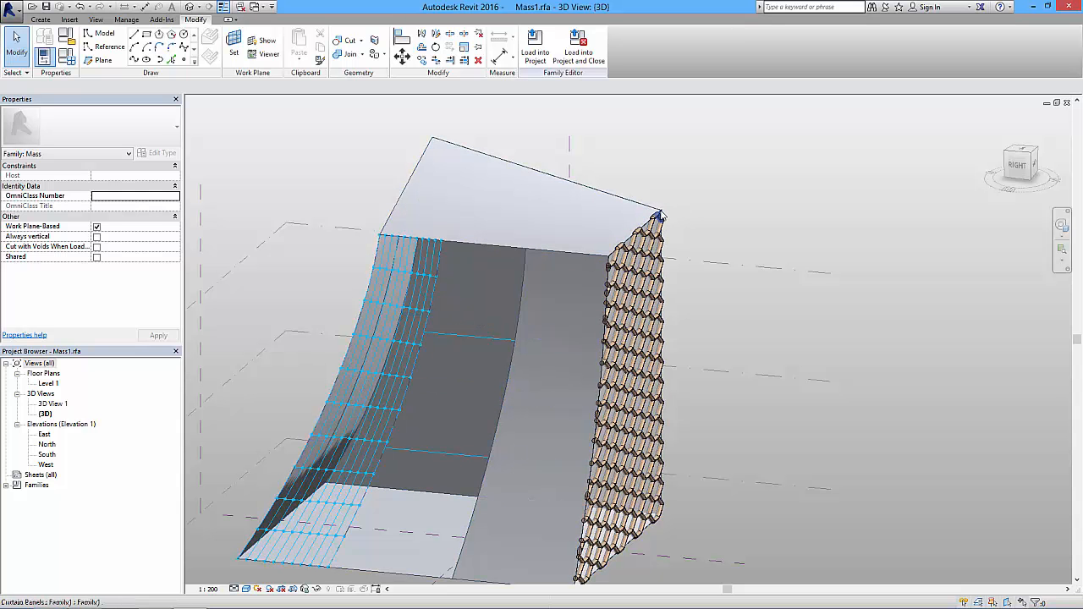
scroll(661, 213, up, 3)
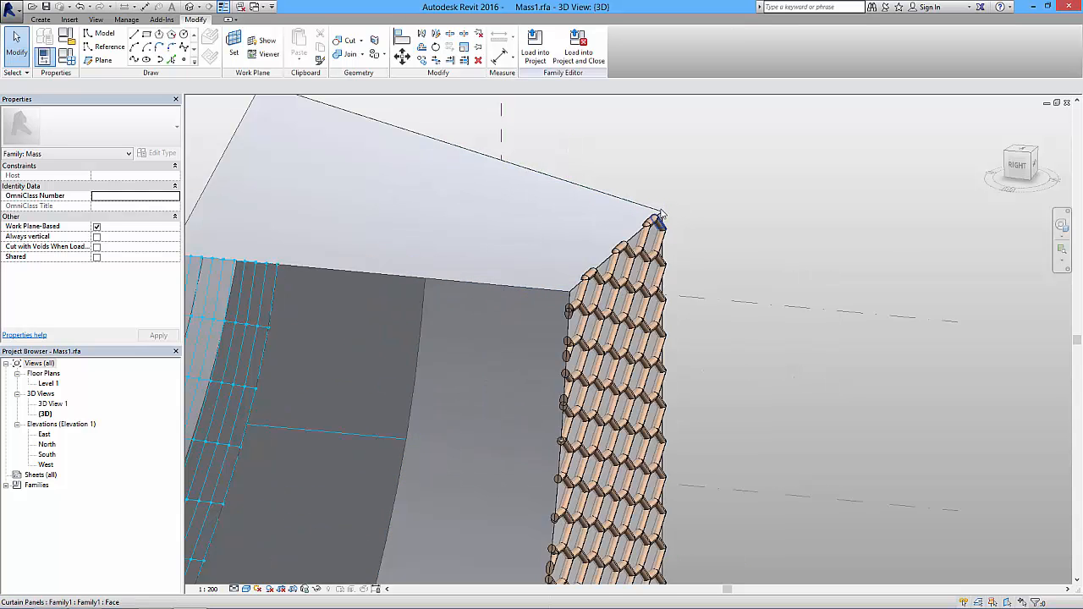
click(668, 209)
scroll(668, 211, down, 4)
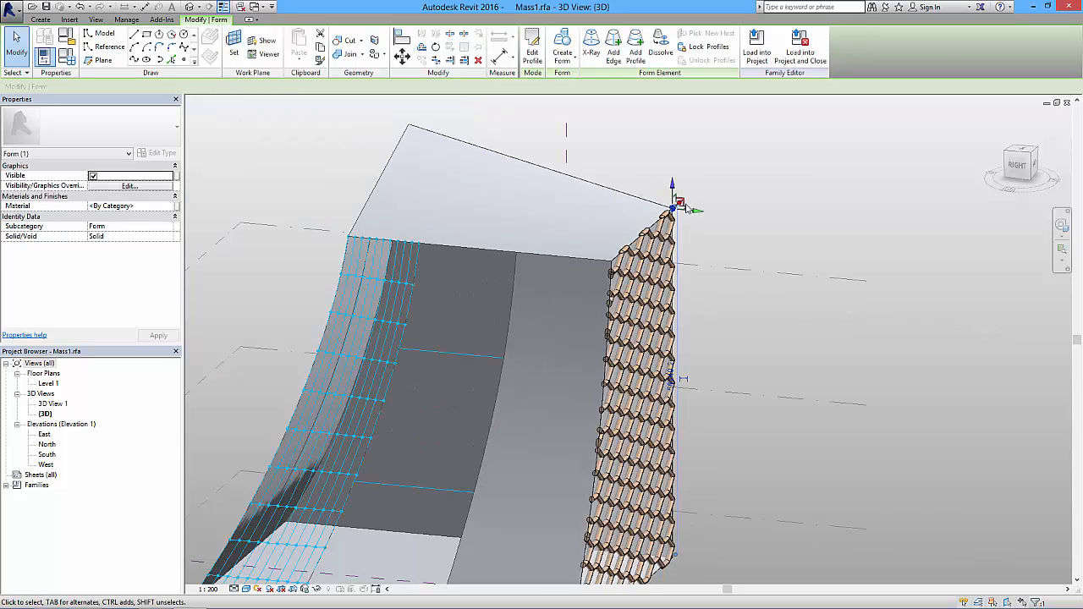
drag(699, 211, 731, 250)
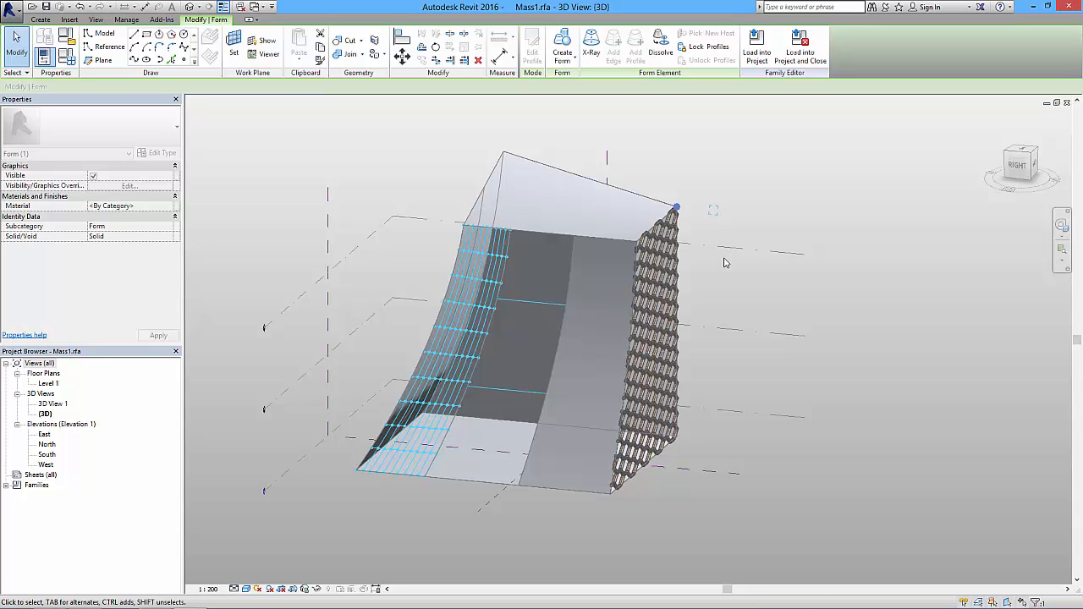
click(699, 311)
shift+middle_drag(699, 311, 604, 282)
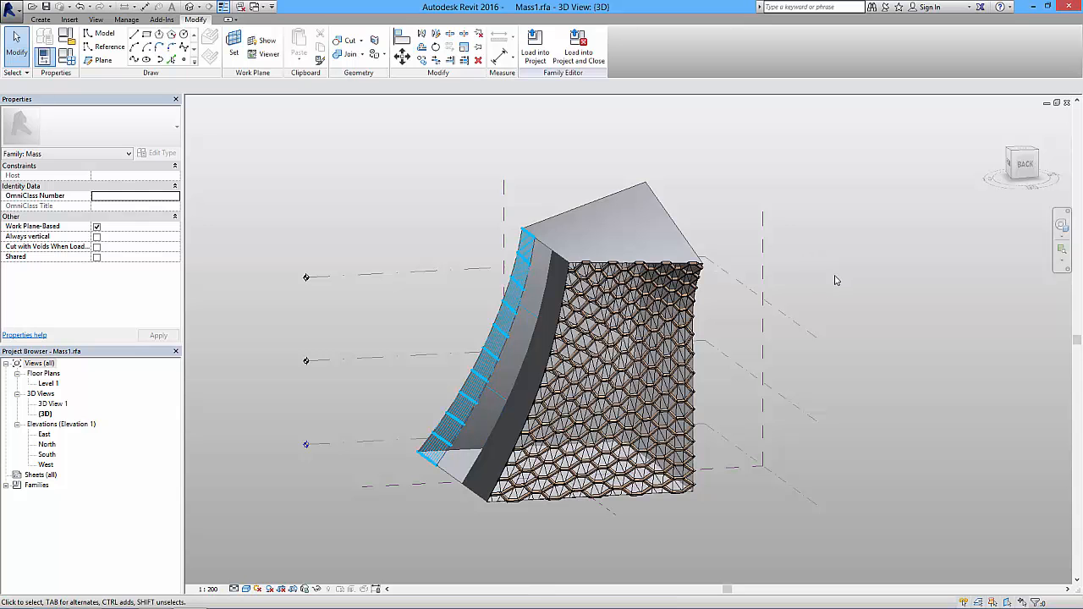
Load the reshaped mass into Project1, overwriting the existing version.
click(535, 48)
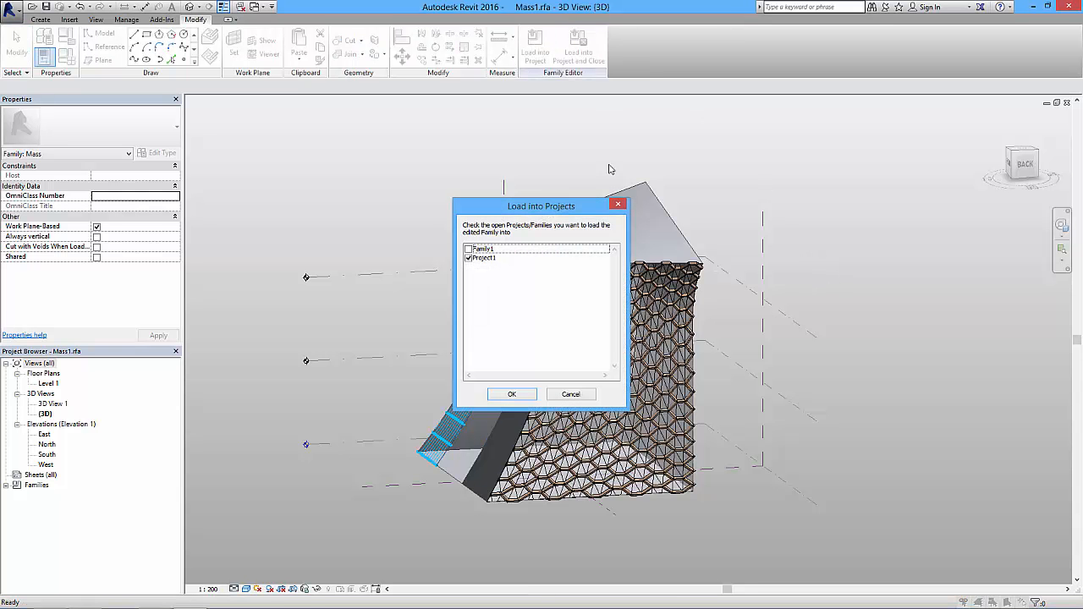
click(512, 395)
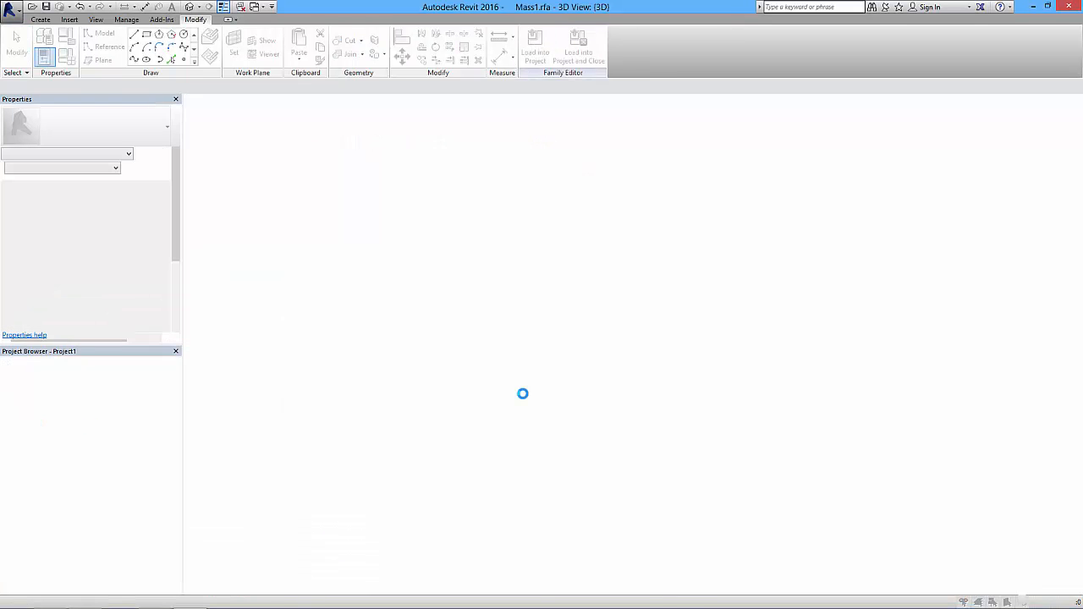
click(499, 276)
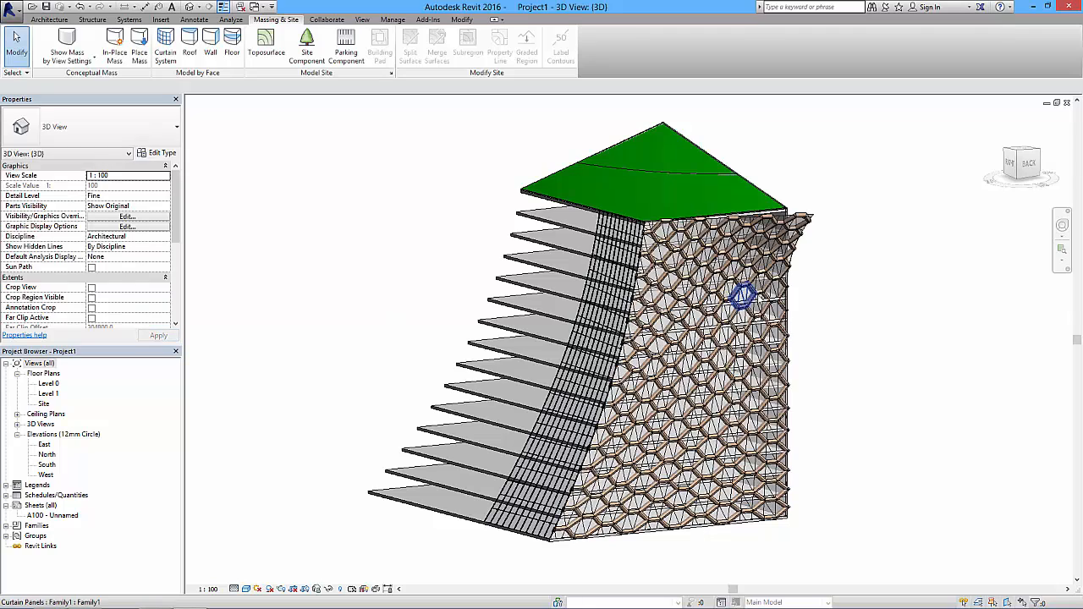
Update the exterior wall beside the hexagon facade to its reshaped mass face.
shift+middle_drag(832, 293, 584, 308)
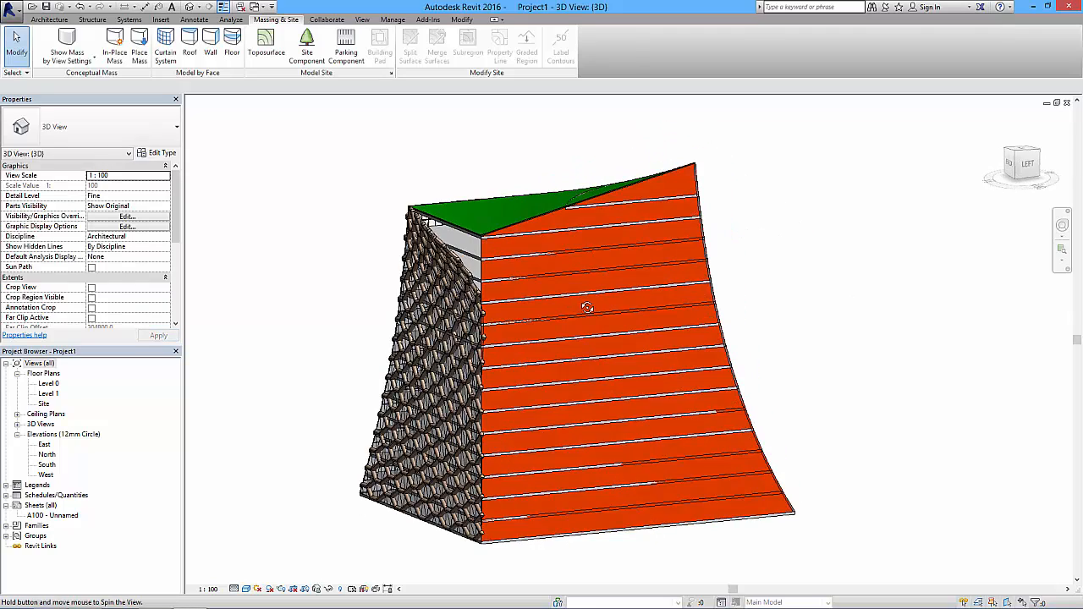
click(494, 252)
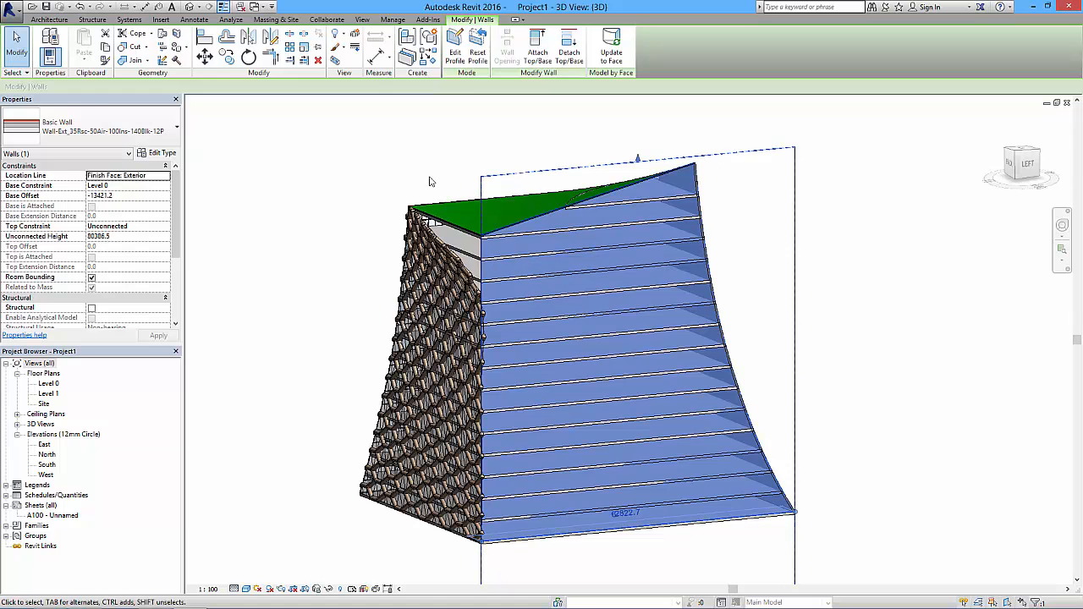
key(Escape)
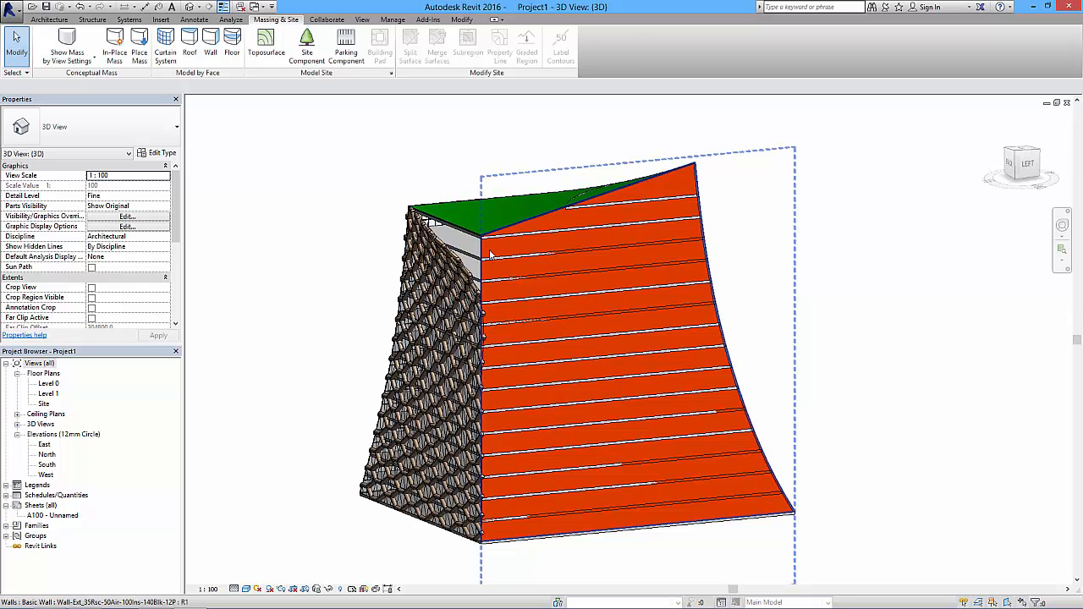
click(491, 254)
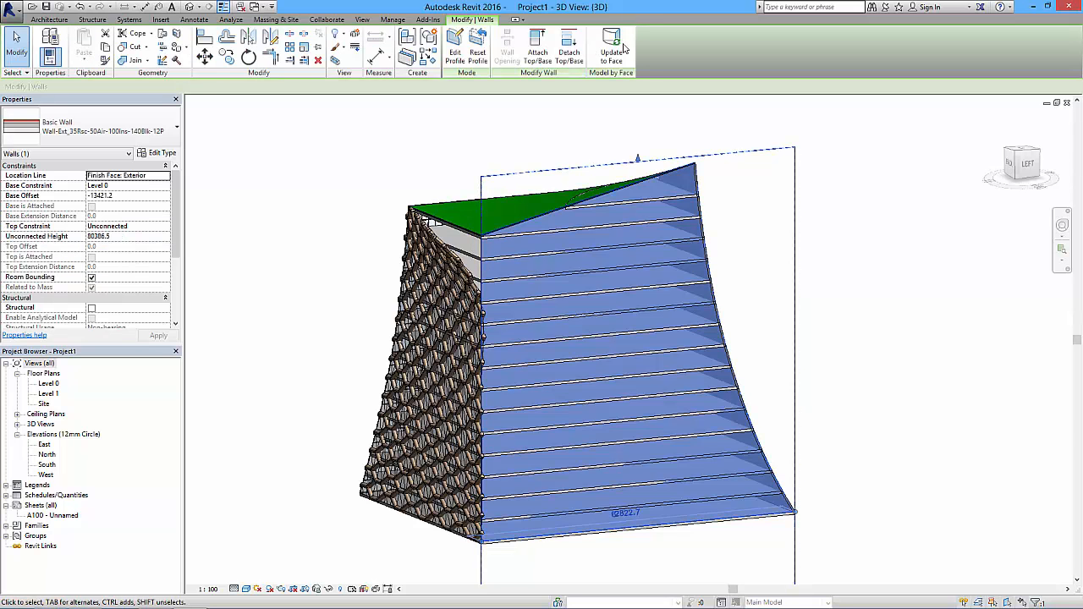
click(611, 51)
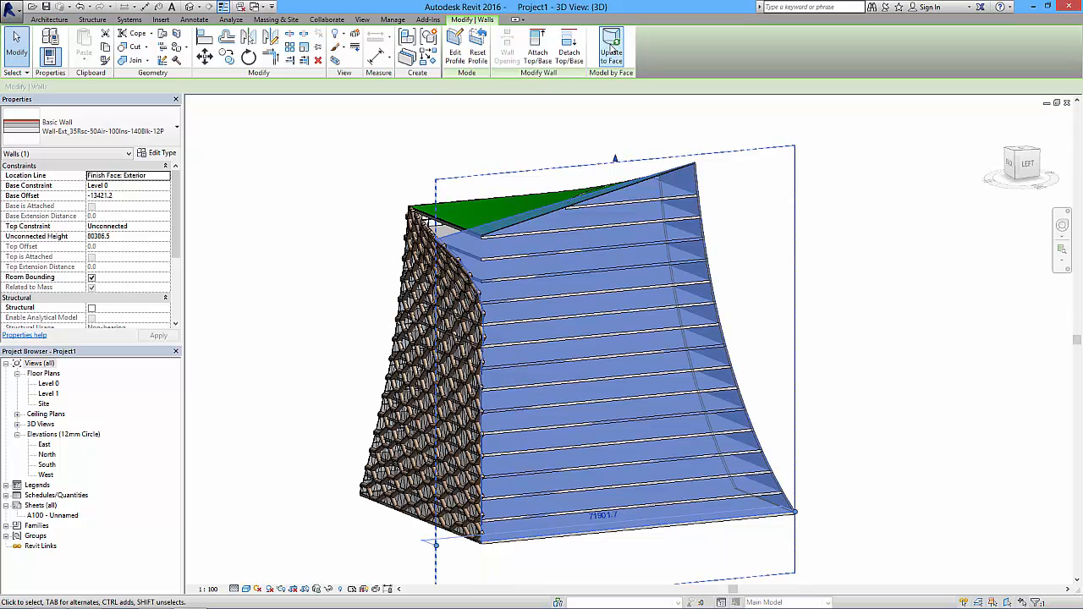
Update the Roof_Generic-125mm roof to the reshaped top face of the mass.
click(437, 216)
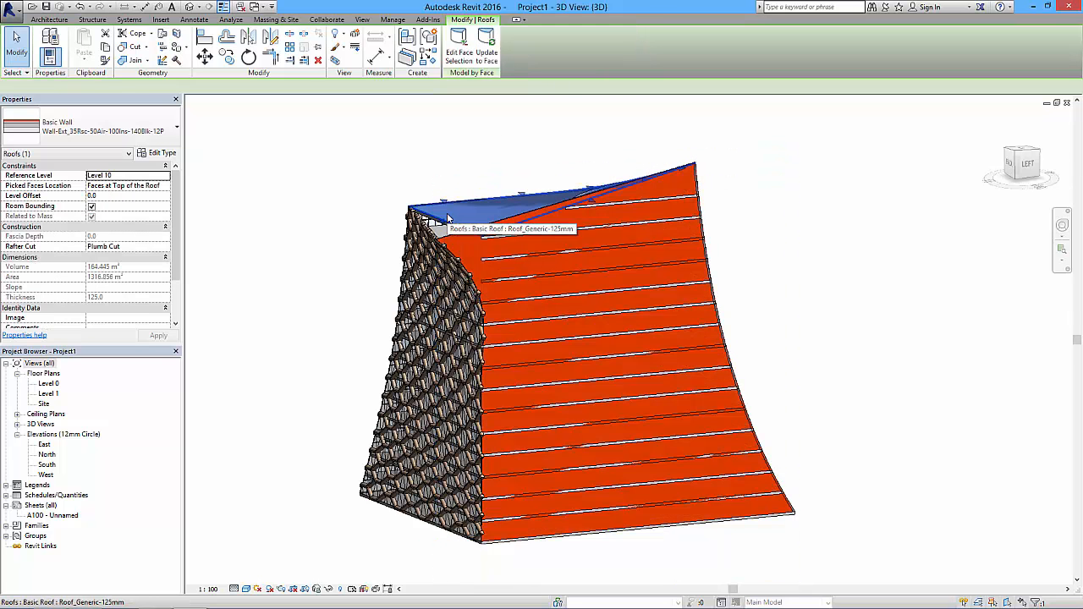
click(487, 53)
click(466, 121)
Examine how the updated wall, roof and hexagonal facade meet around the building.
shift+middle_drag(453, 275, 445, 305)
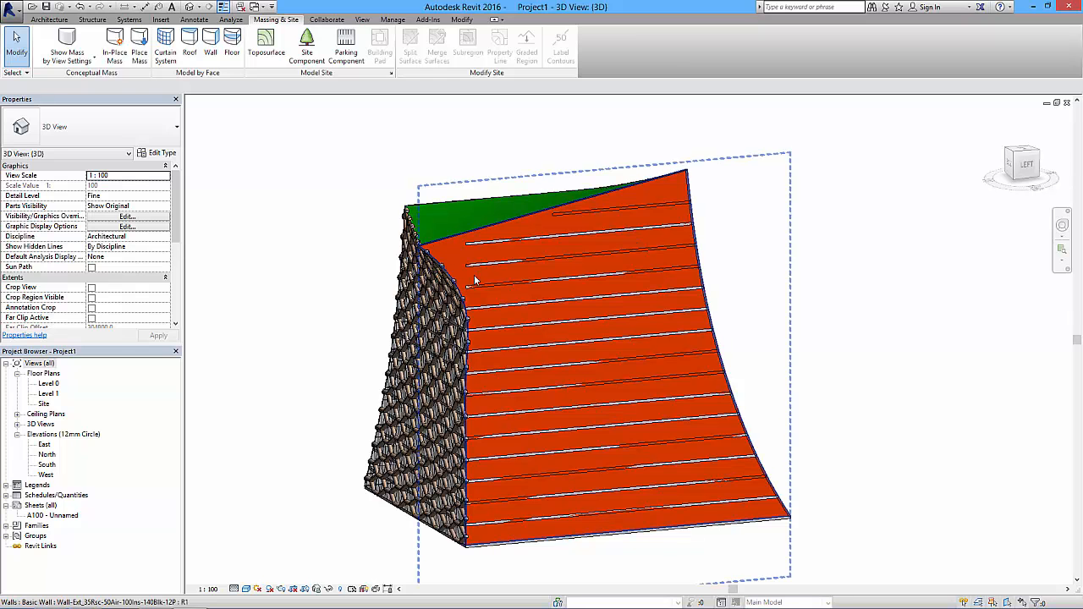
shift+middle_drag(478, 335, 829, 356)
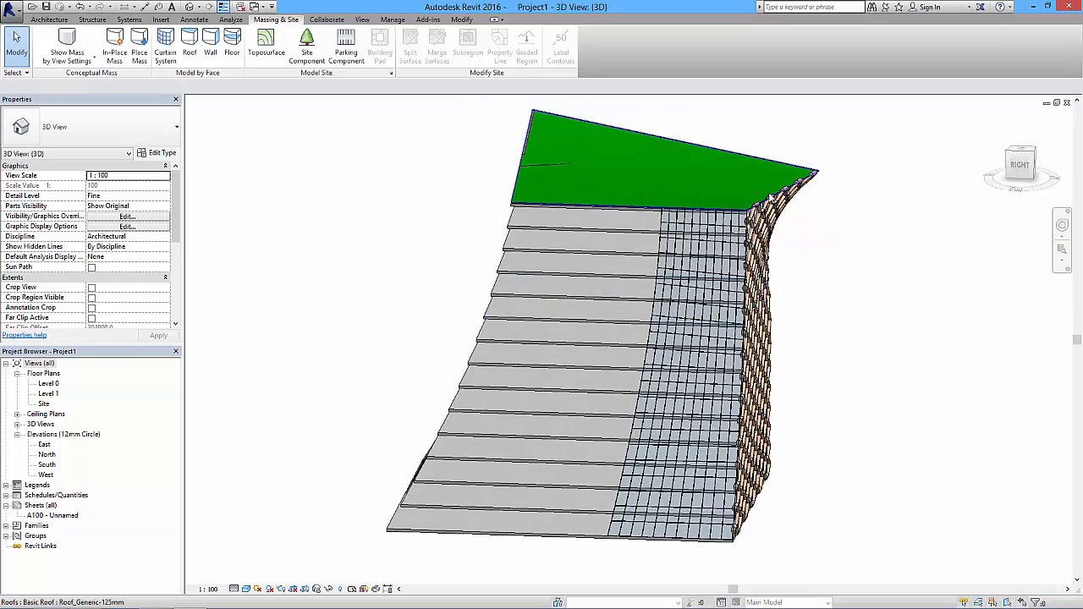
shift+middle_drag(736, 288, 697, 275)
scroll(697, 275, down, 3)
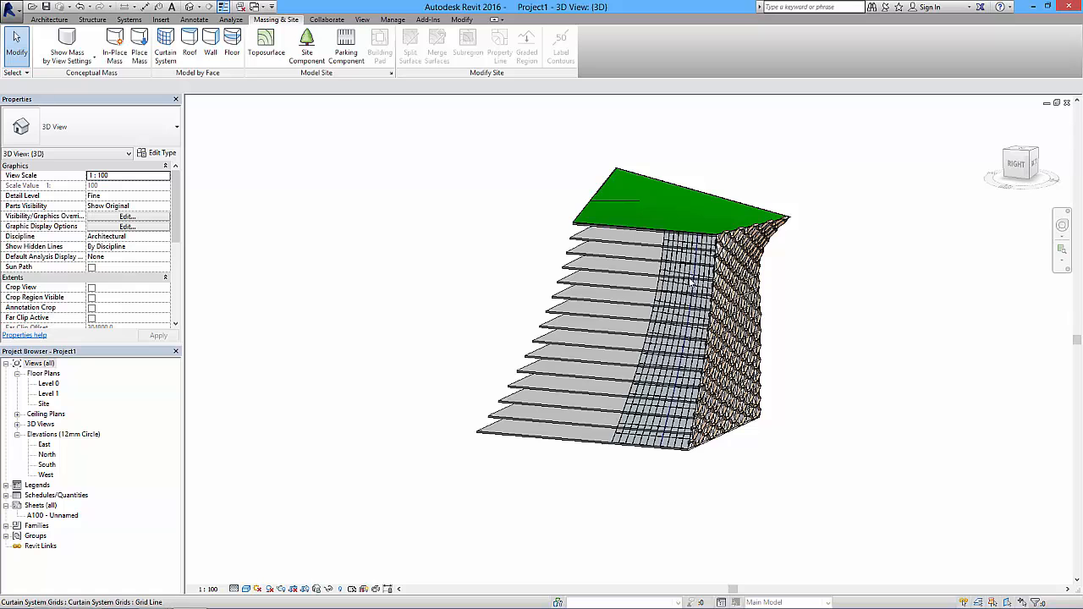
shift+middle_drag(573, 347, 576, 265)
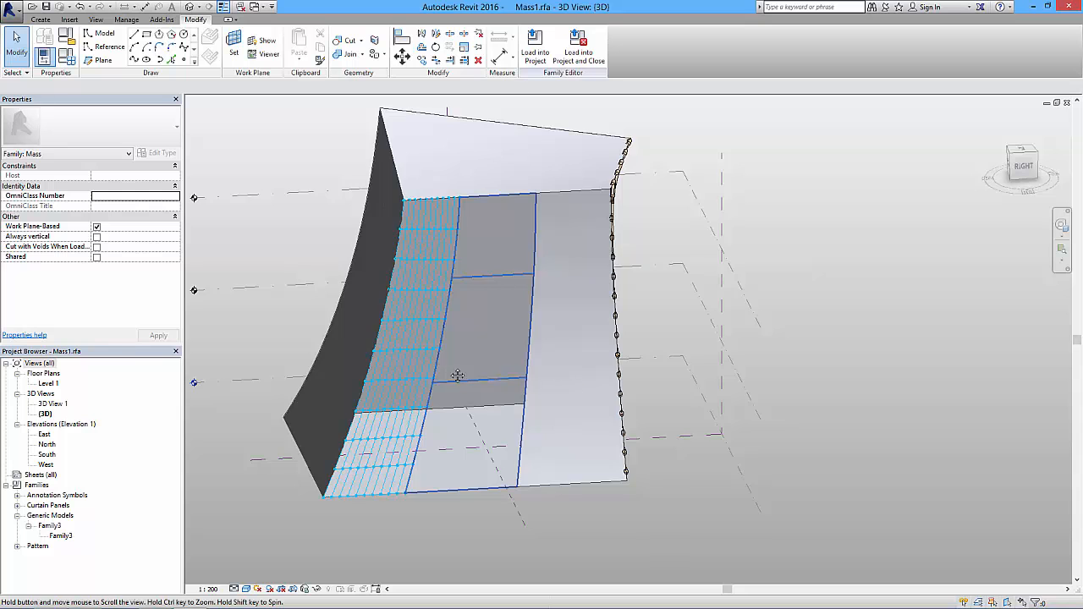
shift+middle_drag(457, 375, 364, 353)
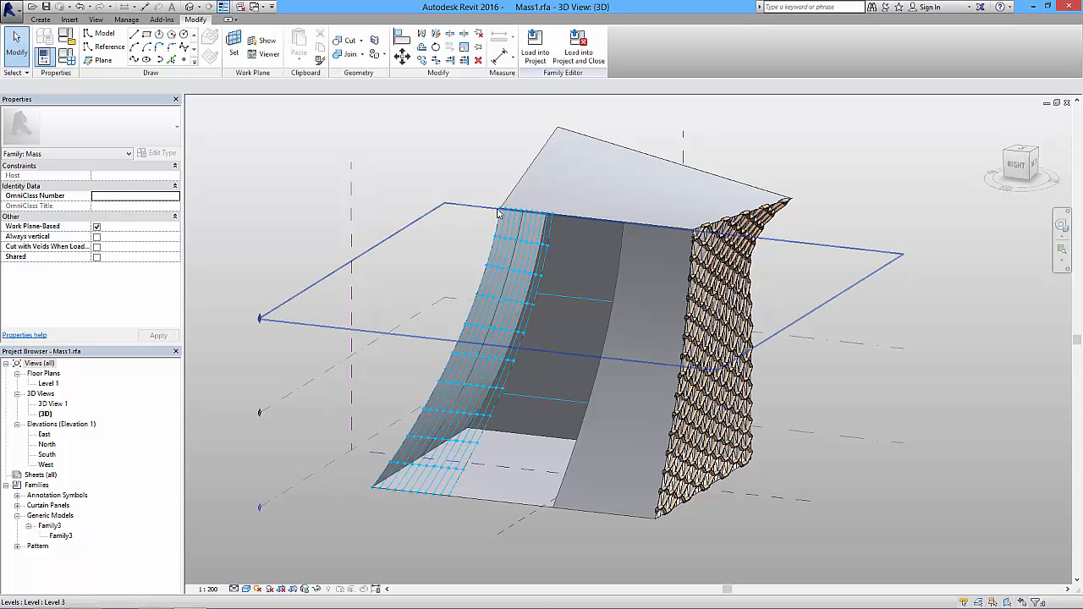
scroll(504, 210, up, 5)
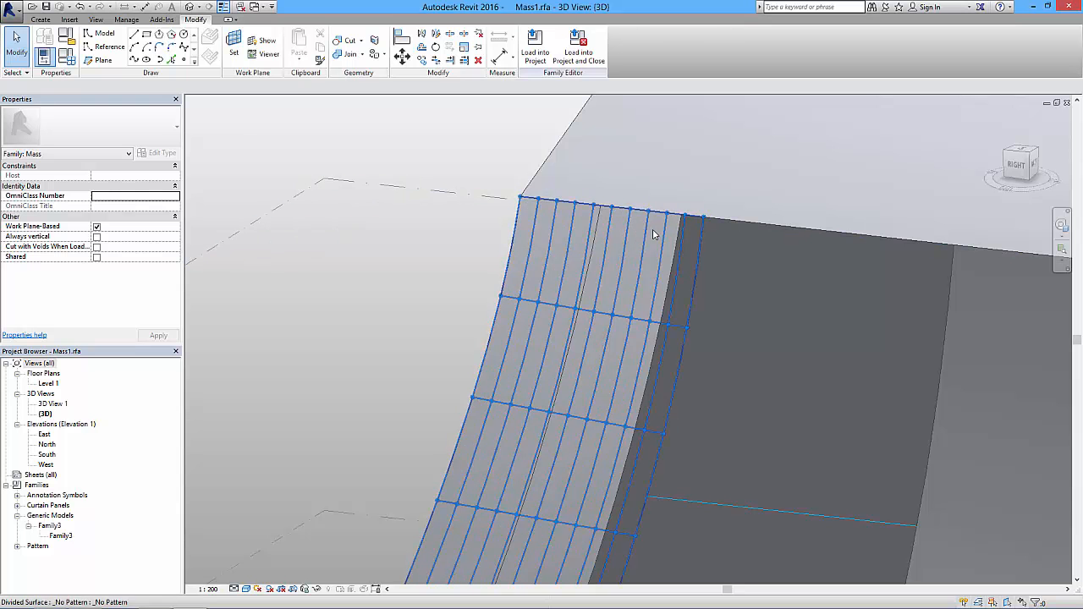
shift+middle_drag(525, 355, 538, 317)
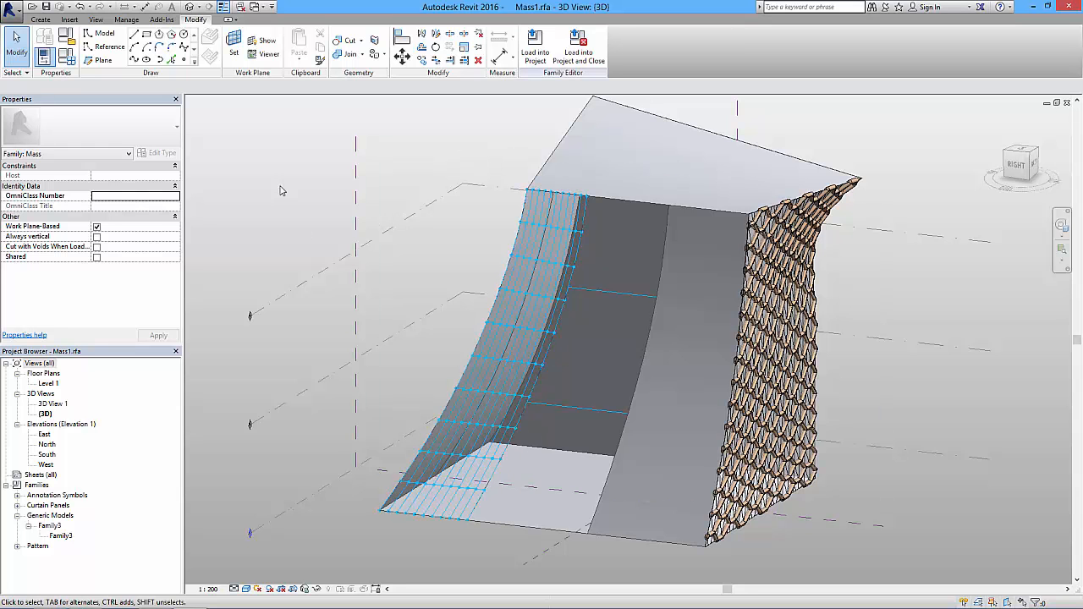
shift+middle_drag(624, 307, 555, 262)
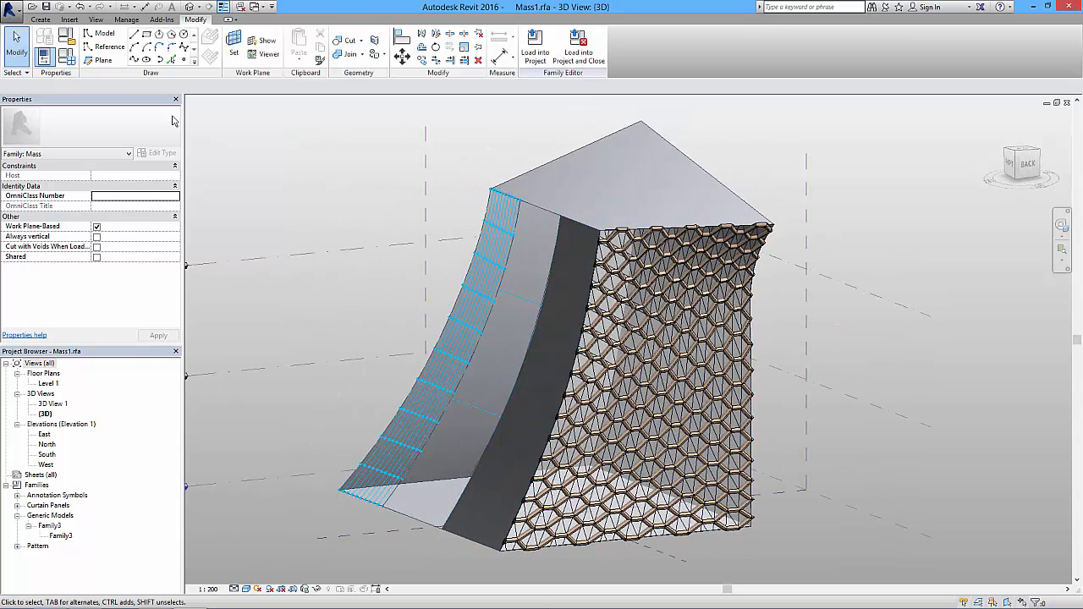
Create a new family from the Metric Generic Model Adaptive.rft template without saving the current mass.
click(12, 14)
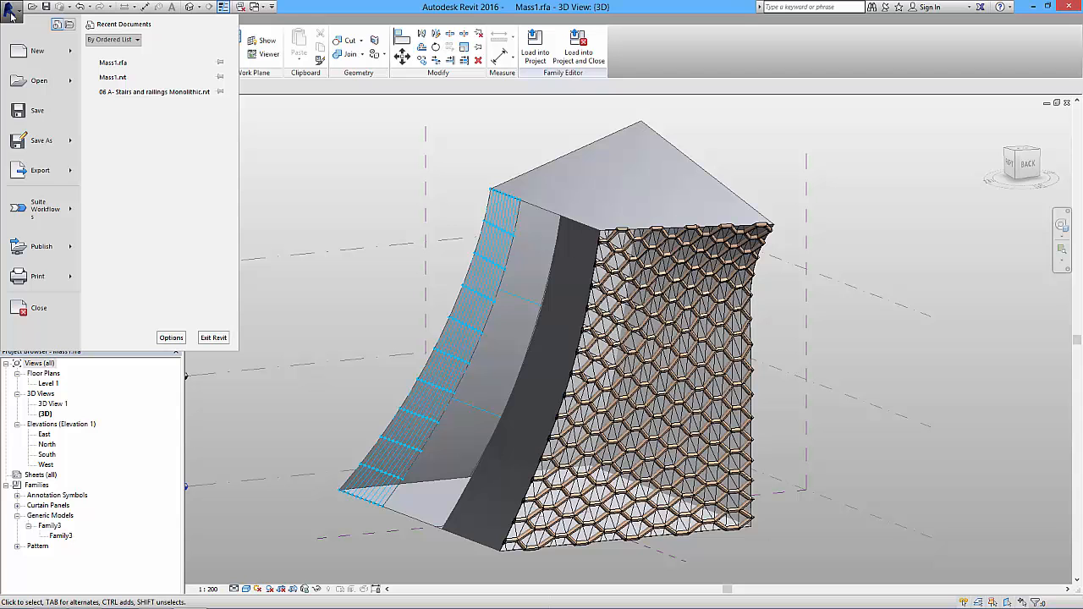
mouse_move(42, 51)
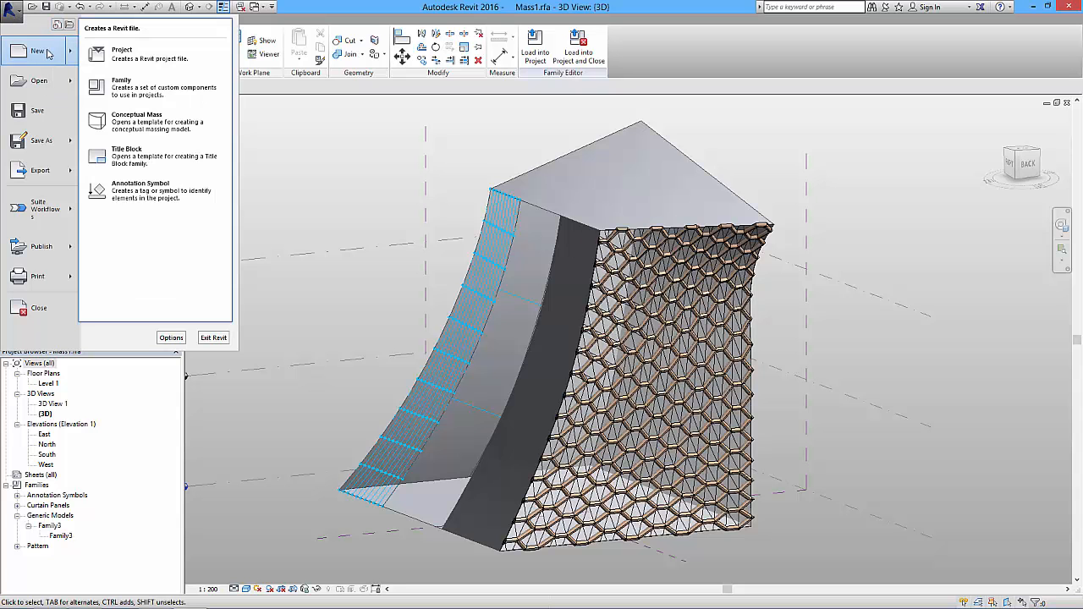
click(109, 88)
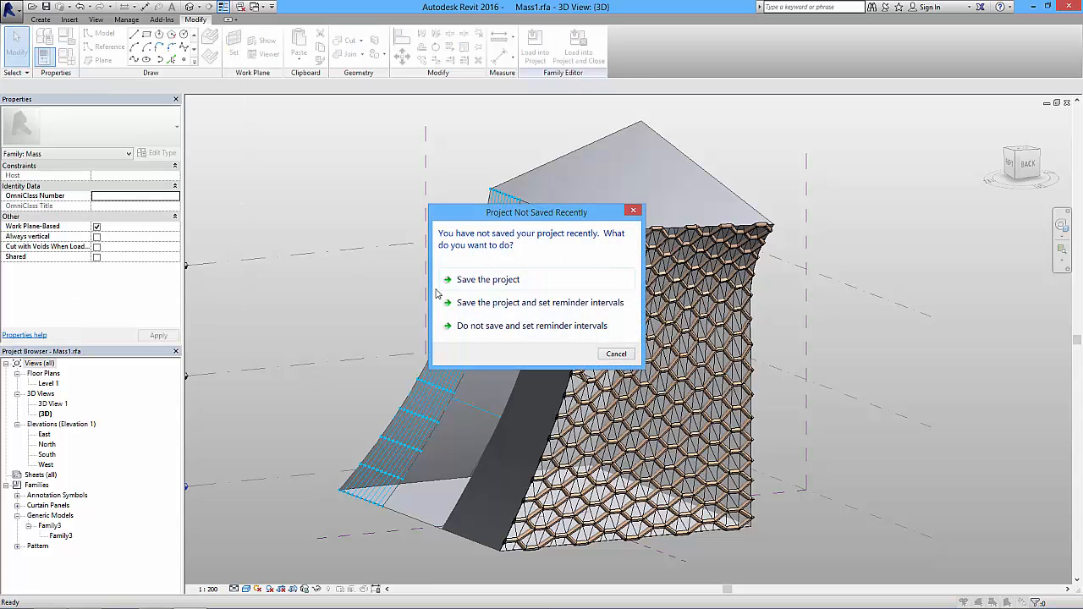
click(618, 355)
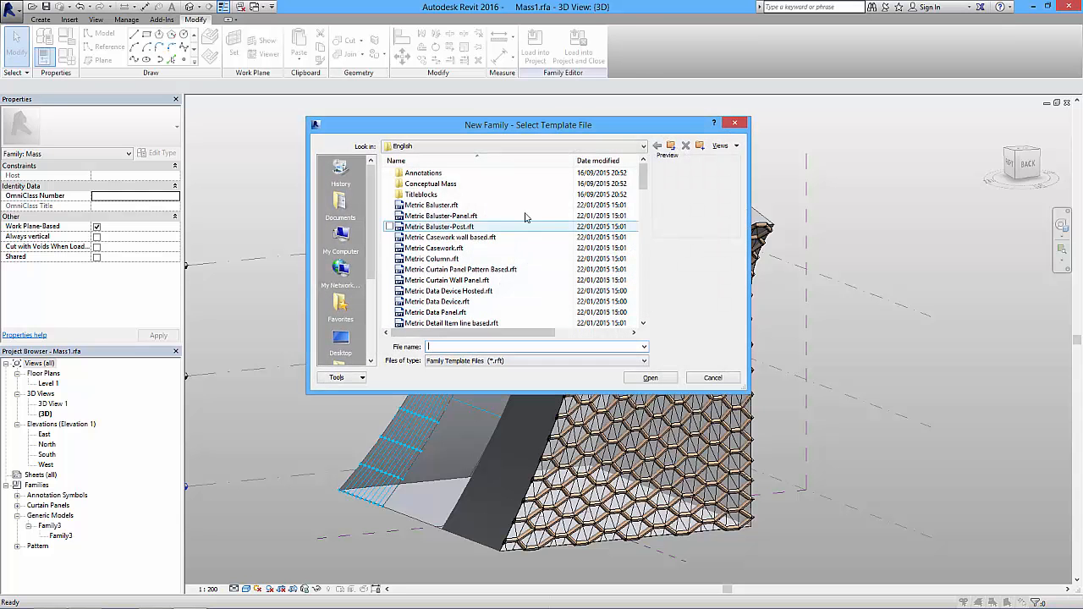
drag(644, 176, 645, 223)
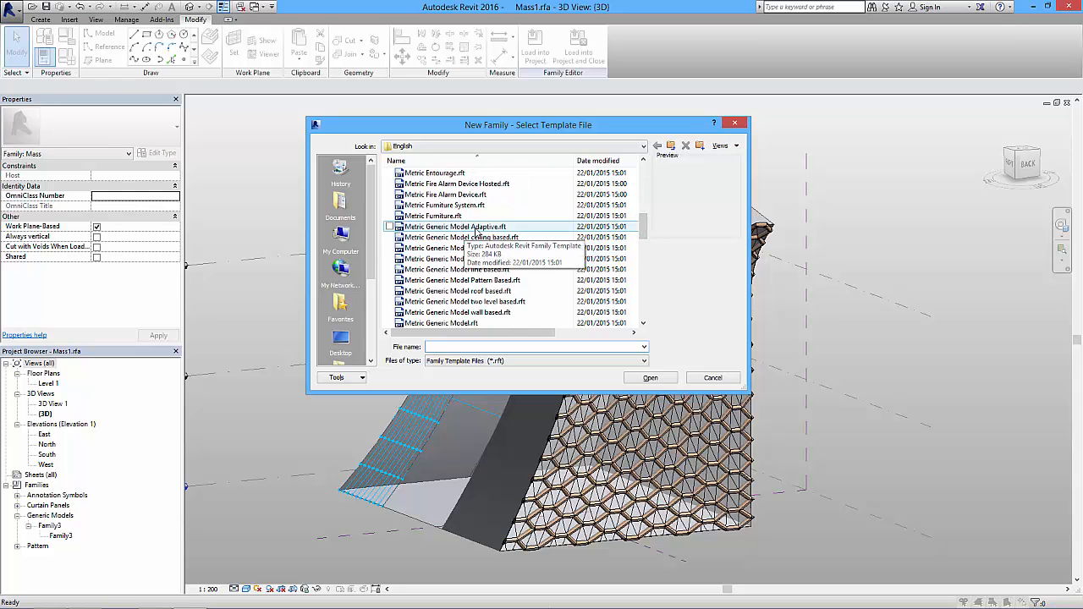
click(459, 227)
click(651, 378)
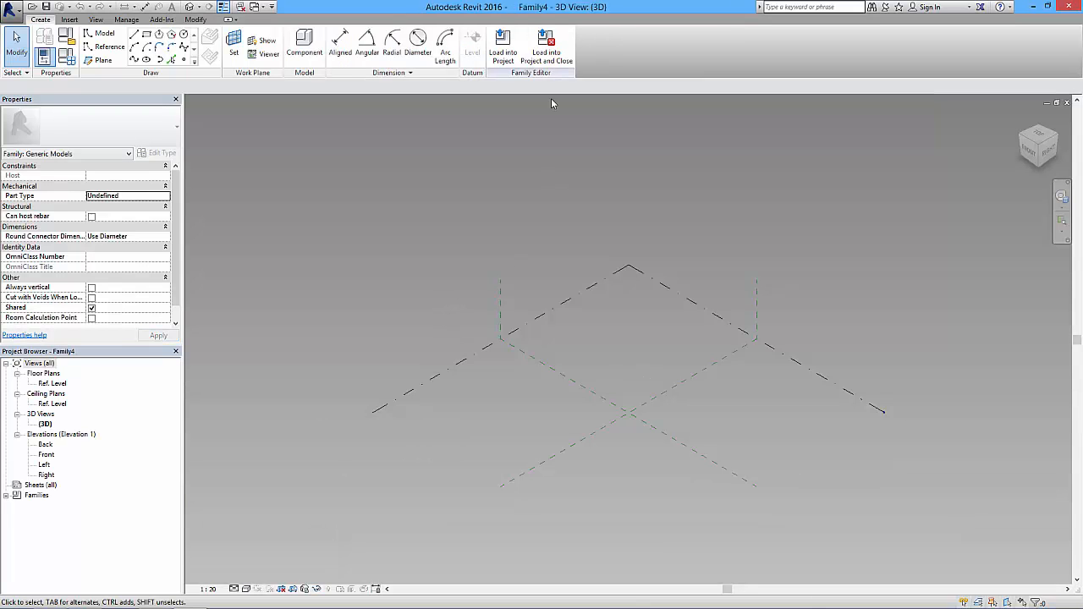
Place four reference points on the Ref. Level plane, one in each quadrant around the crossing reference planes.
shift+middle_drag(561, 302, 520, 277)
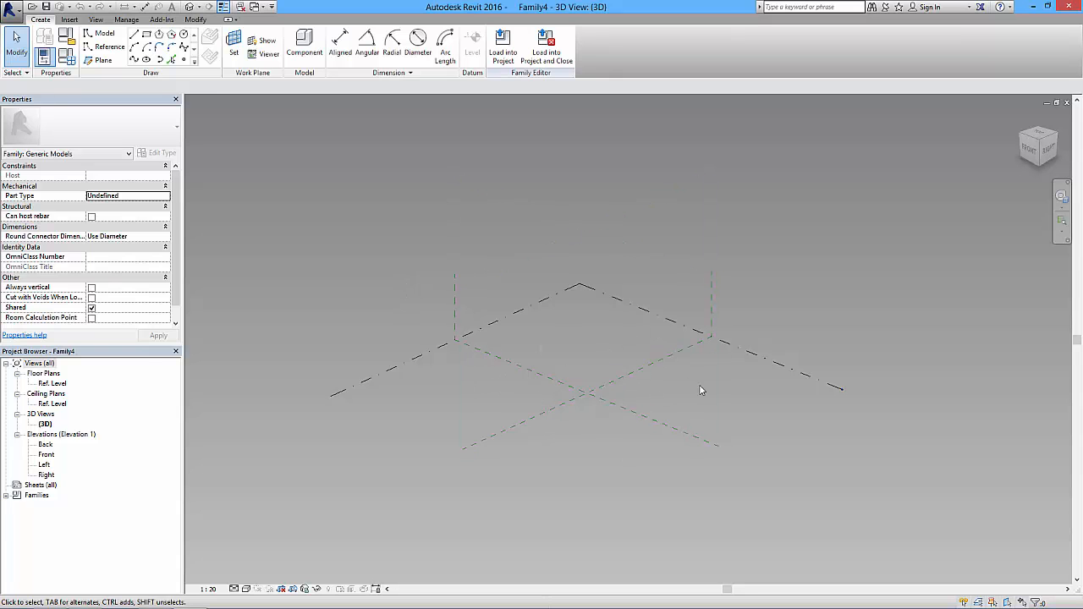
click(184, 62)
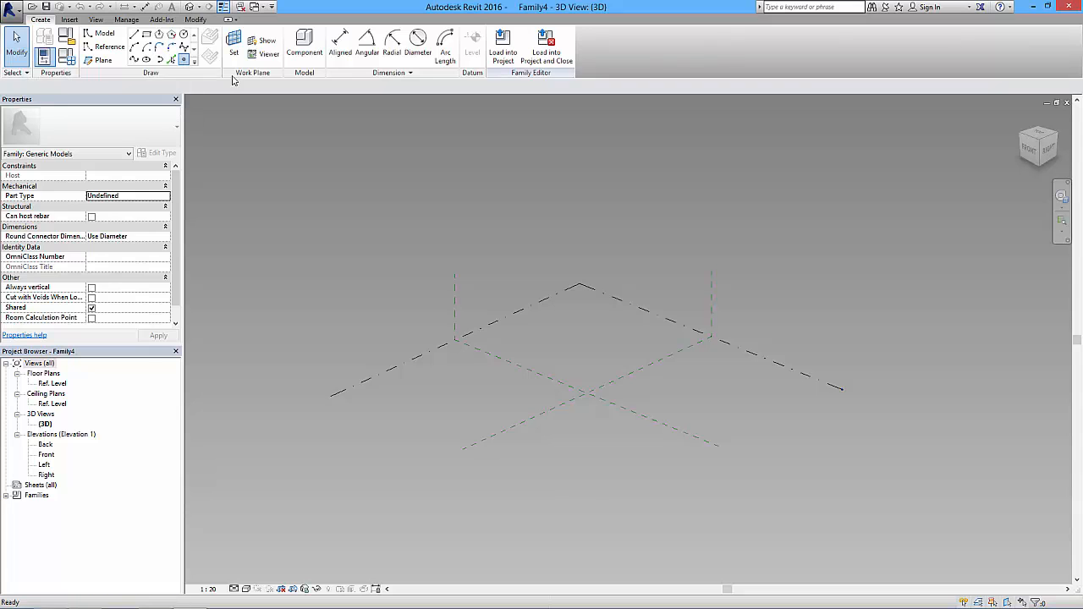
click(573, 341)
click(692, 392)
click(581, 414)
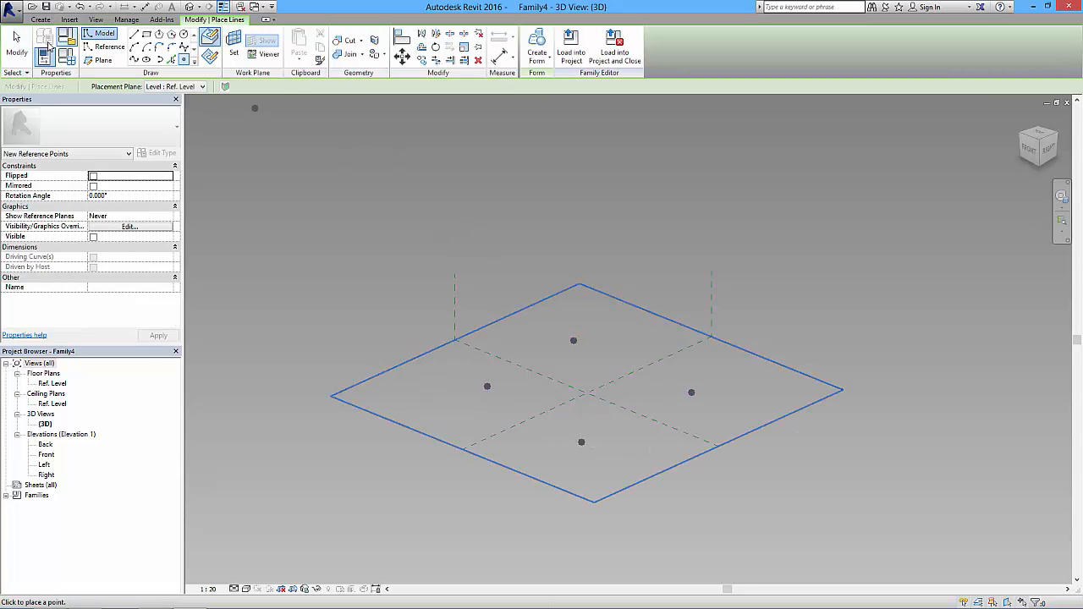
Make all four reference points adaptive.
click(16, 44)
drag(412, 314, 787, 488)
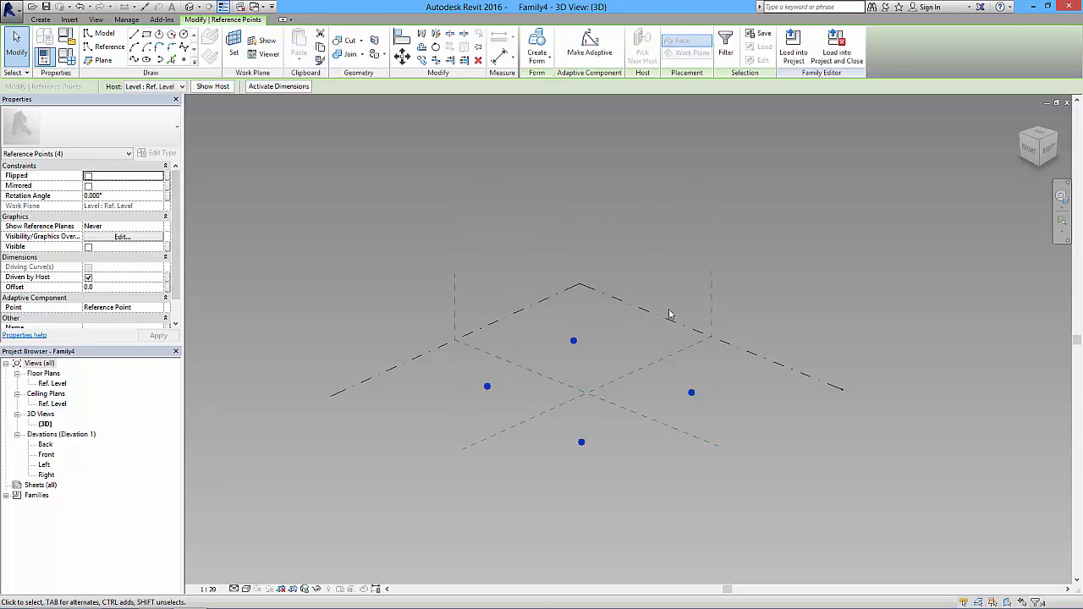
click(590, 49)
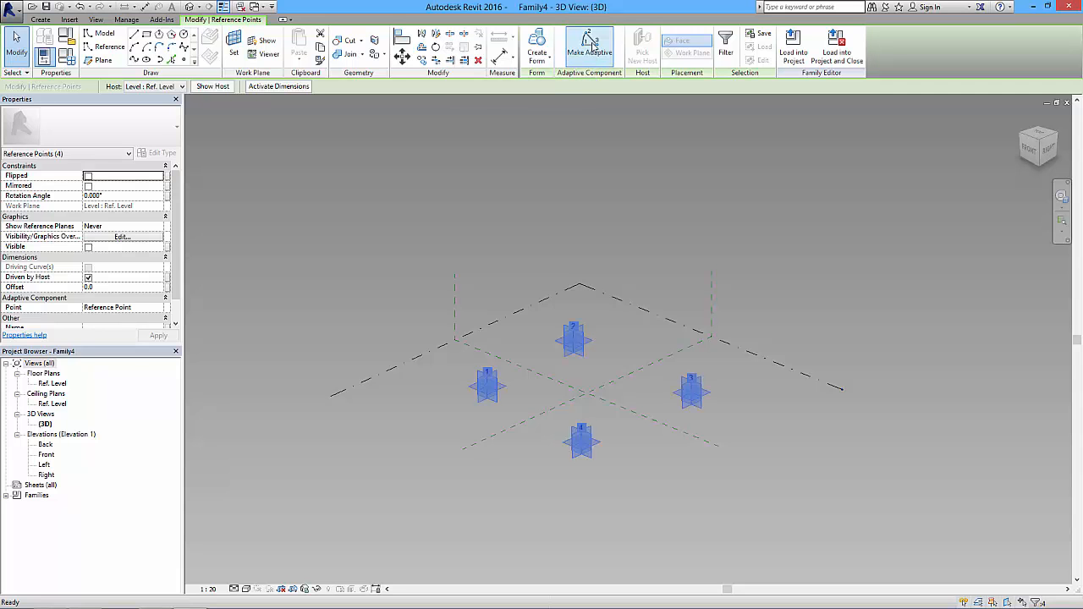
click(368, 329)
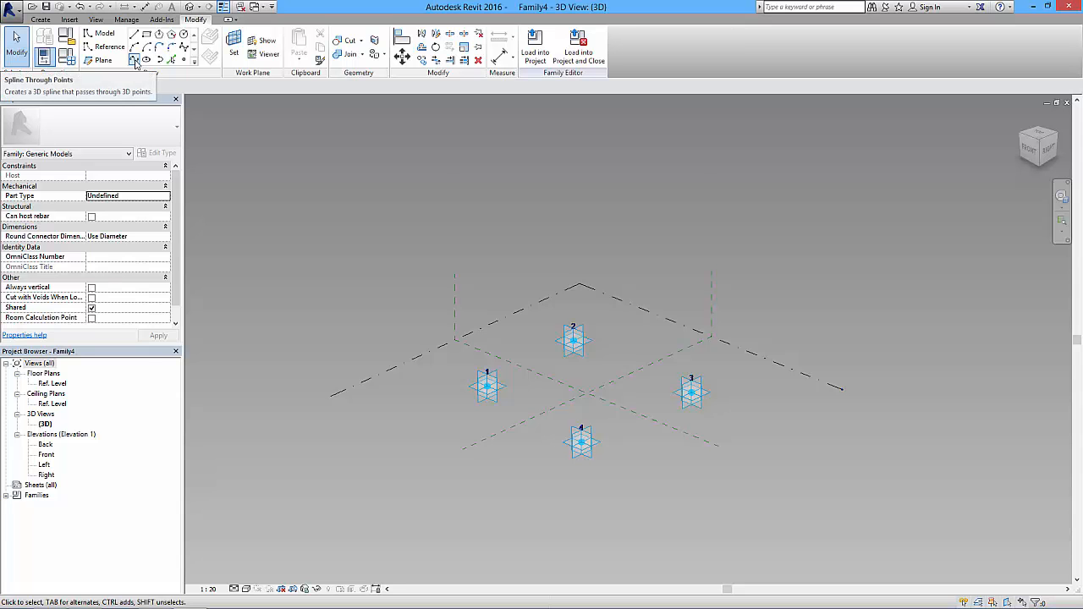
Try a single spline through all four adaptive points, and delete the resulting curve.
drag(400, 310, 765, 495)
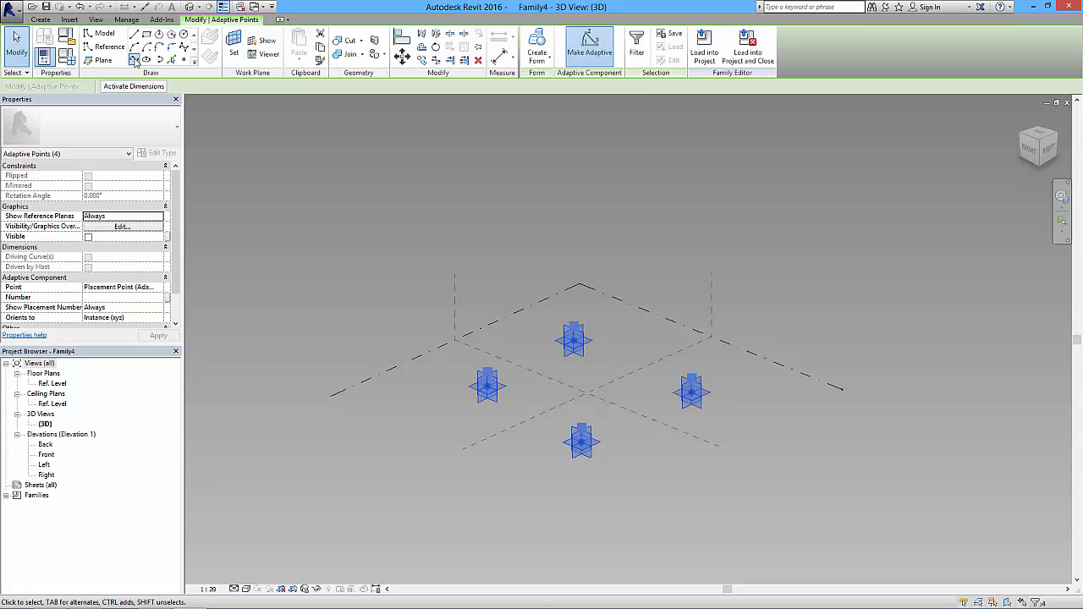
click(134, 60)
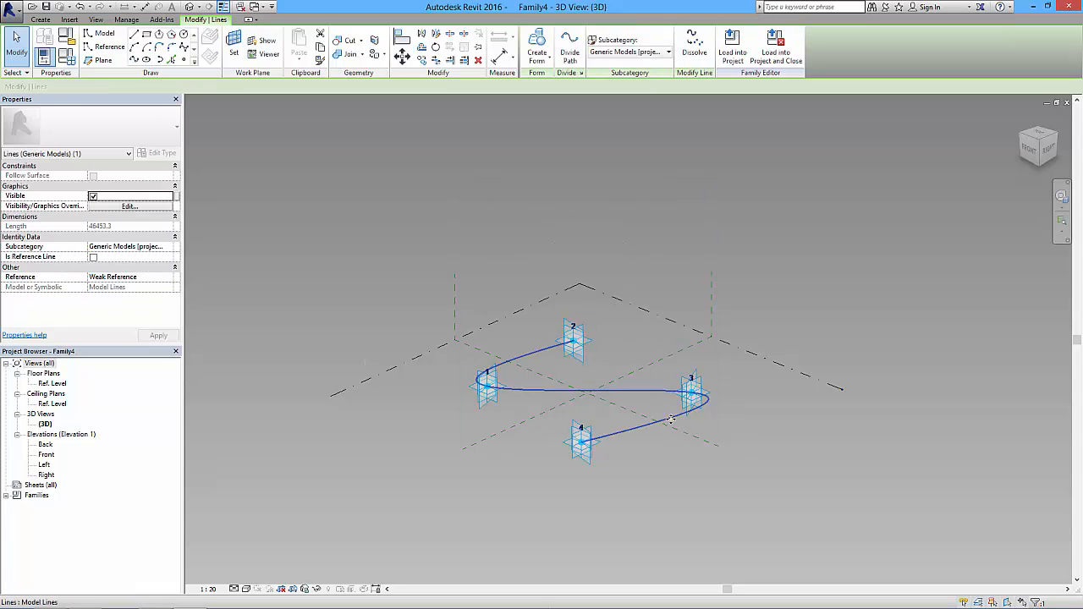
key(Delete)
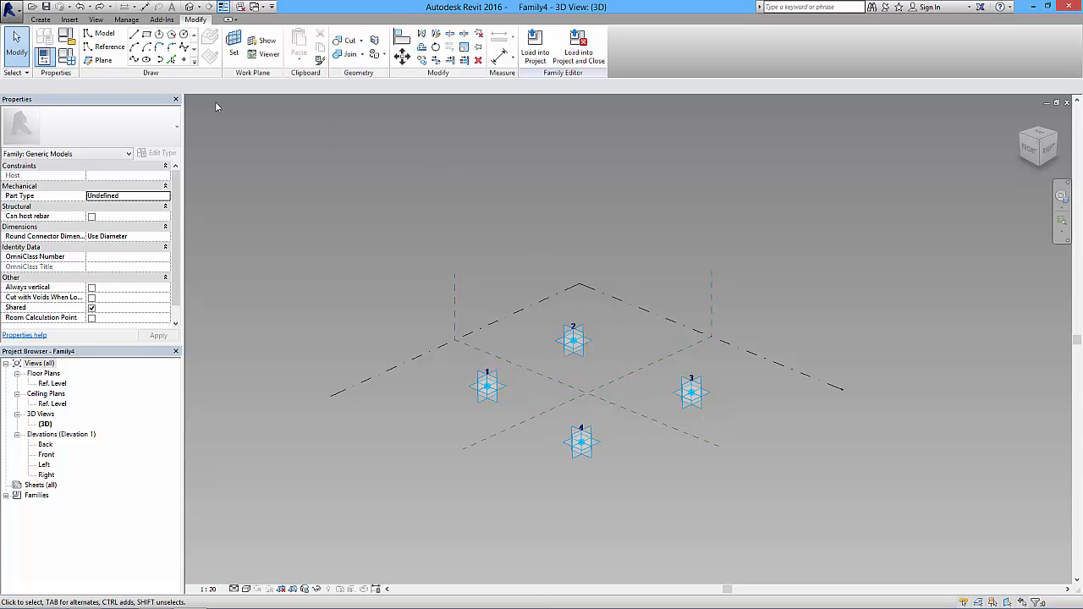
Draw separate two-point spline lines from adaptive point 1 to 2 and from point 2 to 3.
click(135, 63)
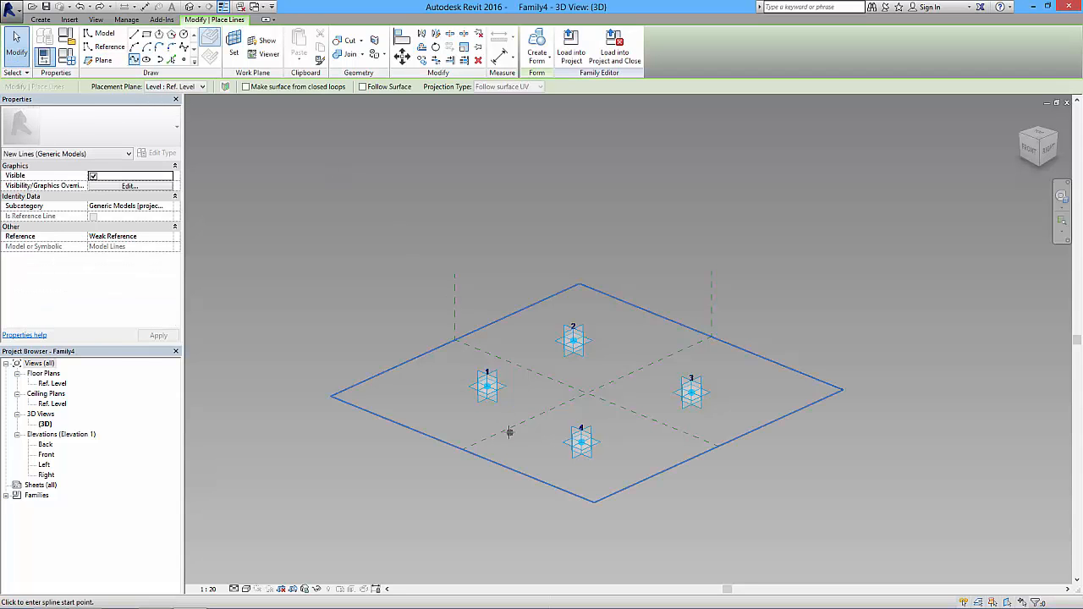
click(487, 385)
click(574, 343)
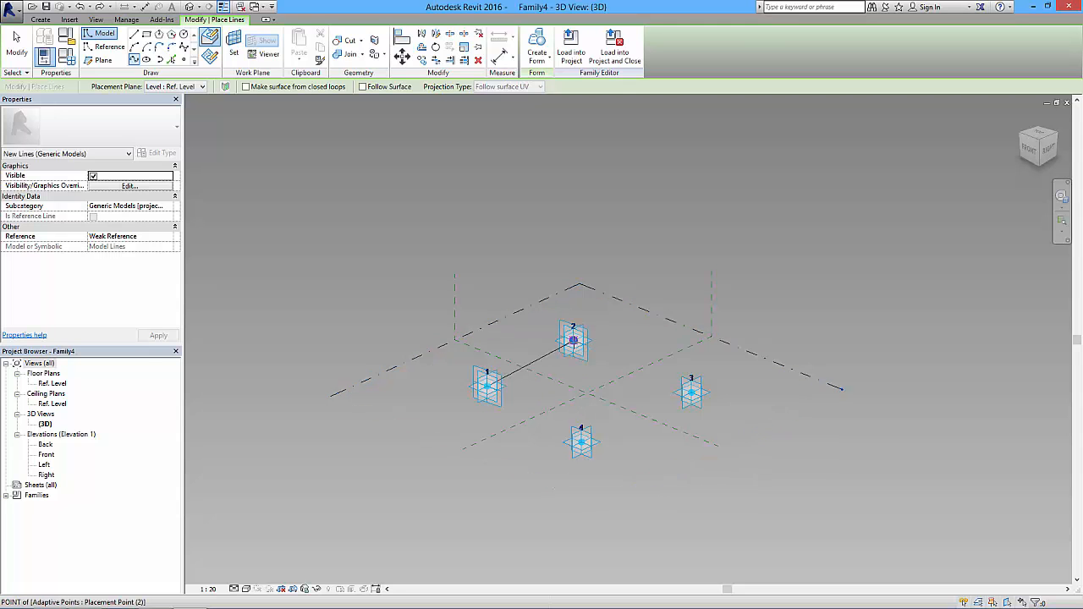
key(Escape)
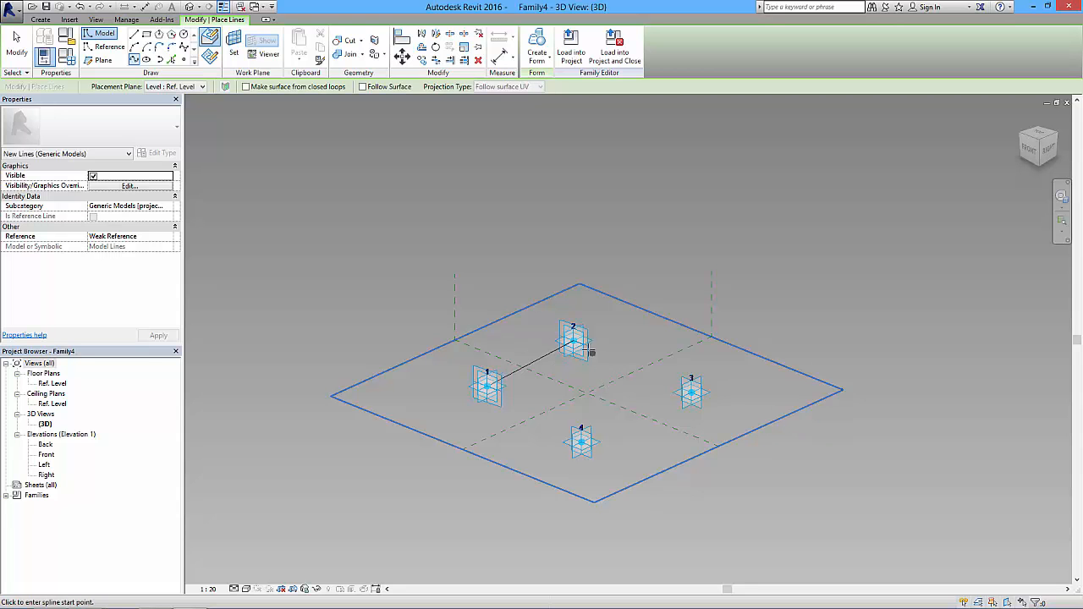
click(574, 341)
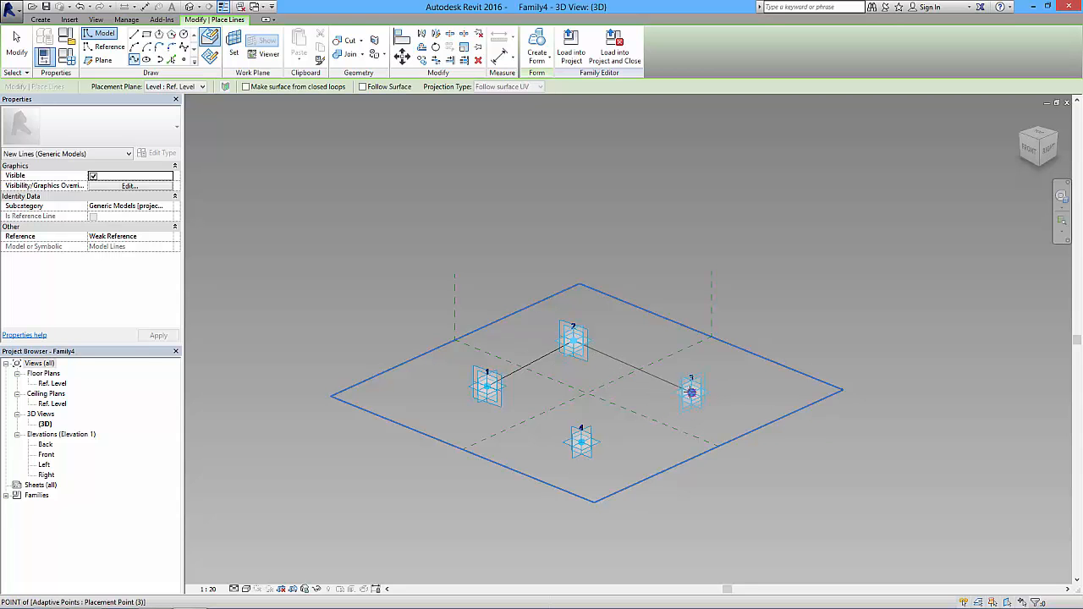
click(692, 391)
key(Escape)
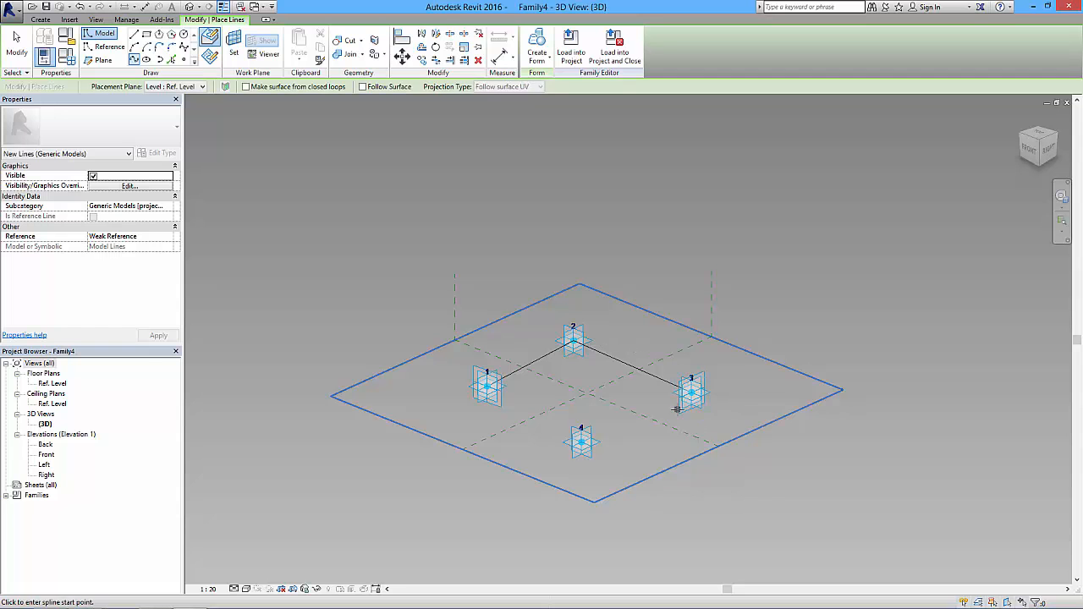
Close the quadrilateral with separate spline lines from adaptive point 3 to 4 and from point 4 to 1.
click(691, 391)
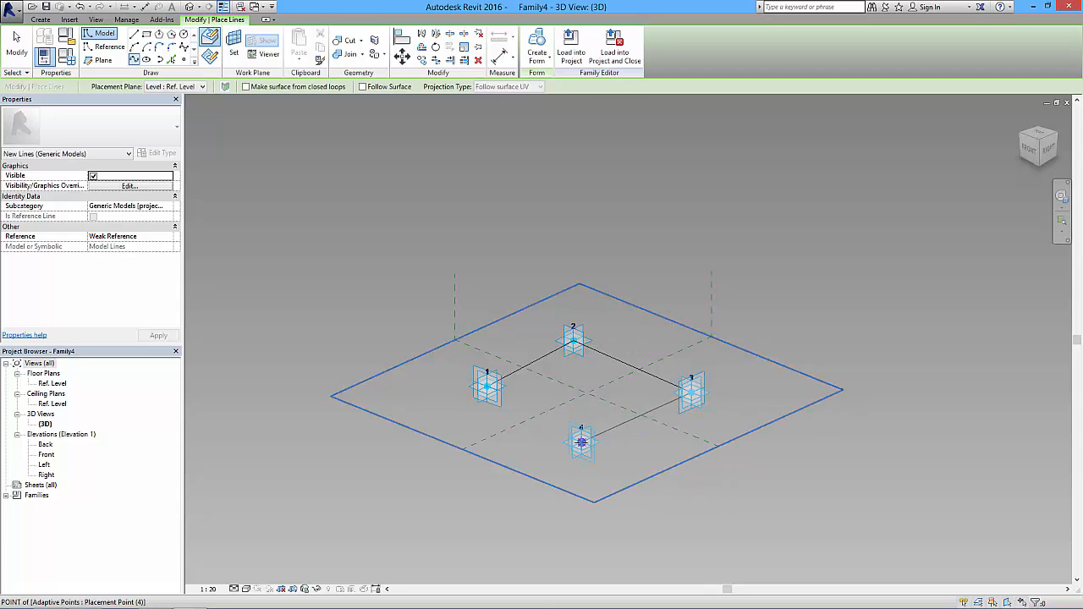
click(583, 443)
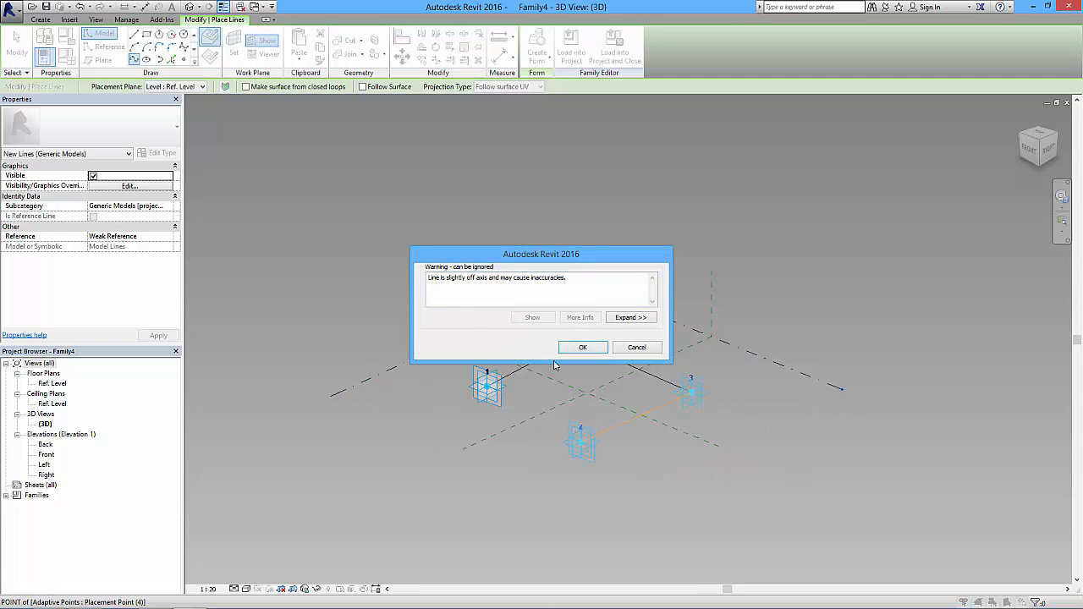
click(583, 348)
key(Escape)
click(582, 443)
click(487, 386)
key(Escape)
key(Escape)
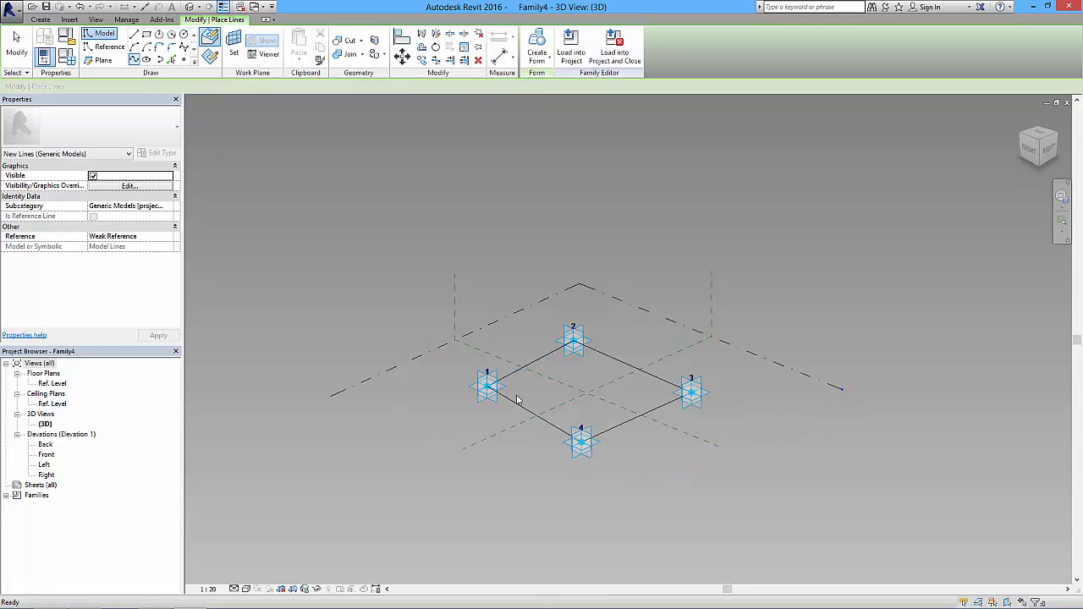
Raise adaptive point 1 vertically above the reference level to test the connected lines.
shift+middle_drag(436, 457, 626, 401)
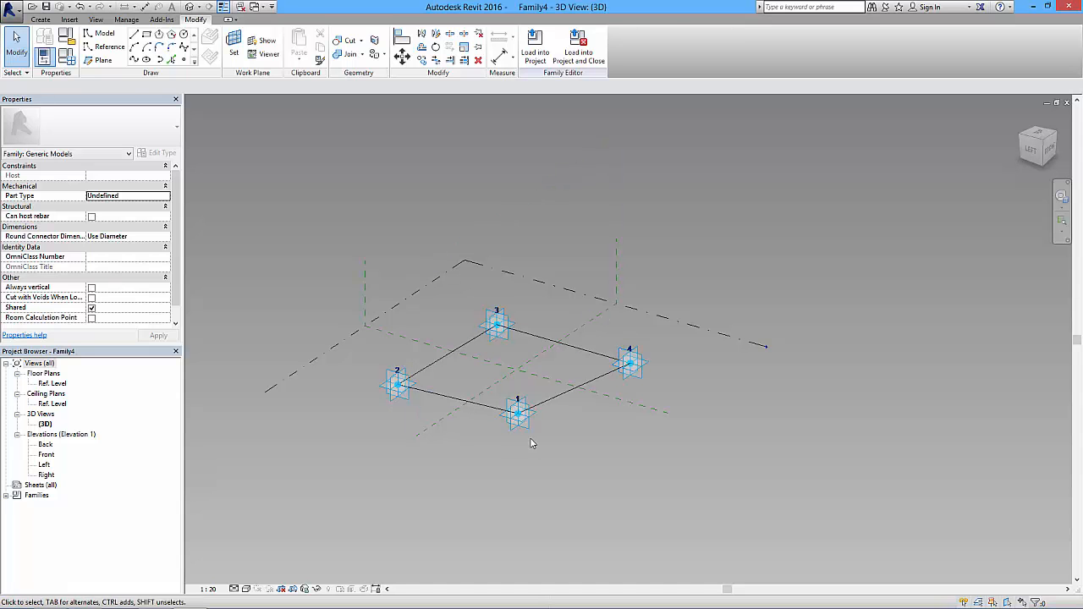
click(518, 414)
shift+middle_drag(575, 465, 764, 437)
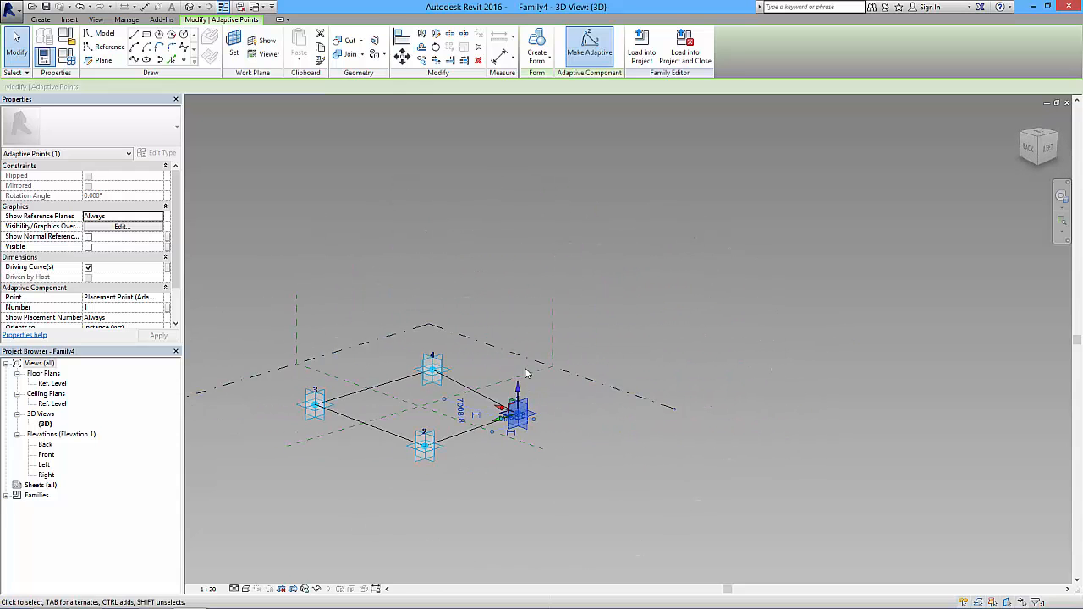
drag(522, 394, 524, 332)
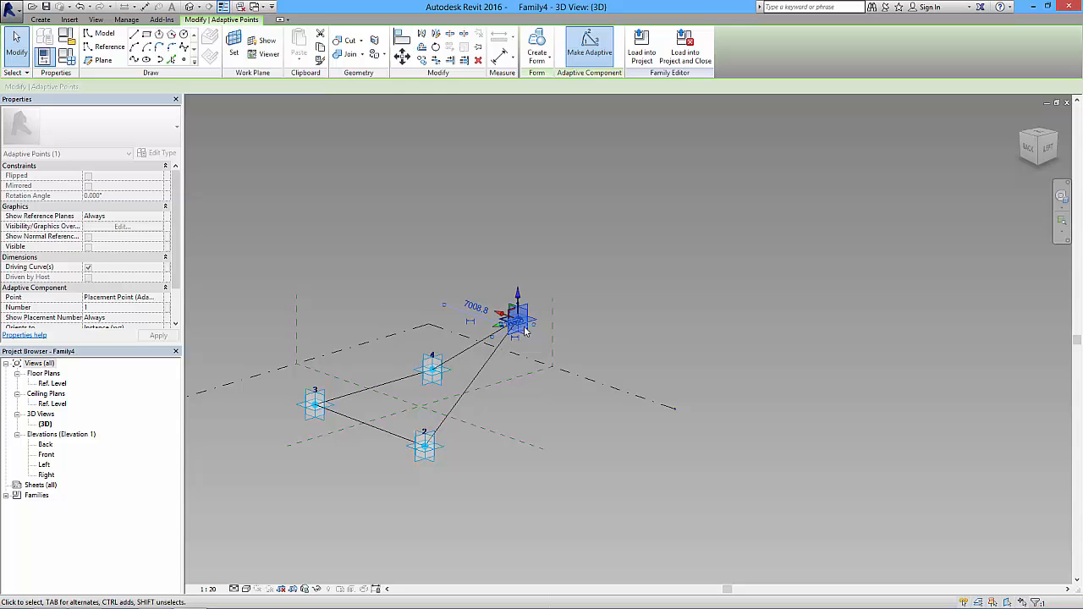
Move adaptive point 3 horizontally outward from the quadrilateral to test its connected lines.
click(311, 410)
drag(299, 415, 259, 418)
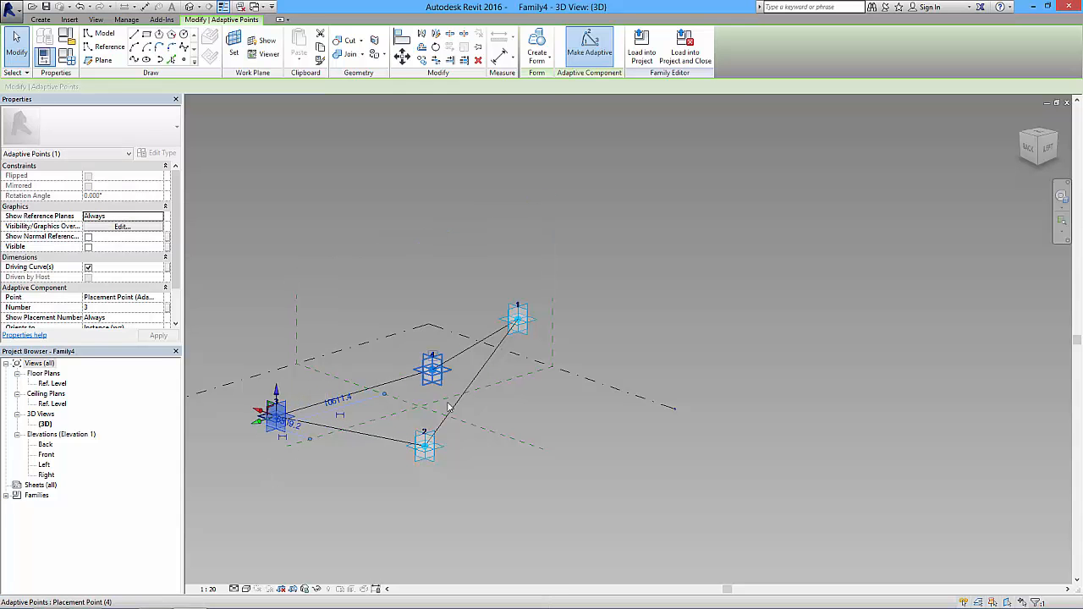
click(454, 373)
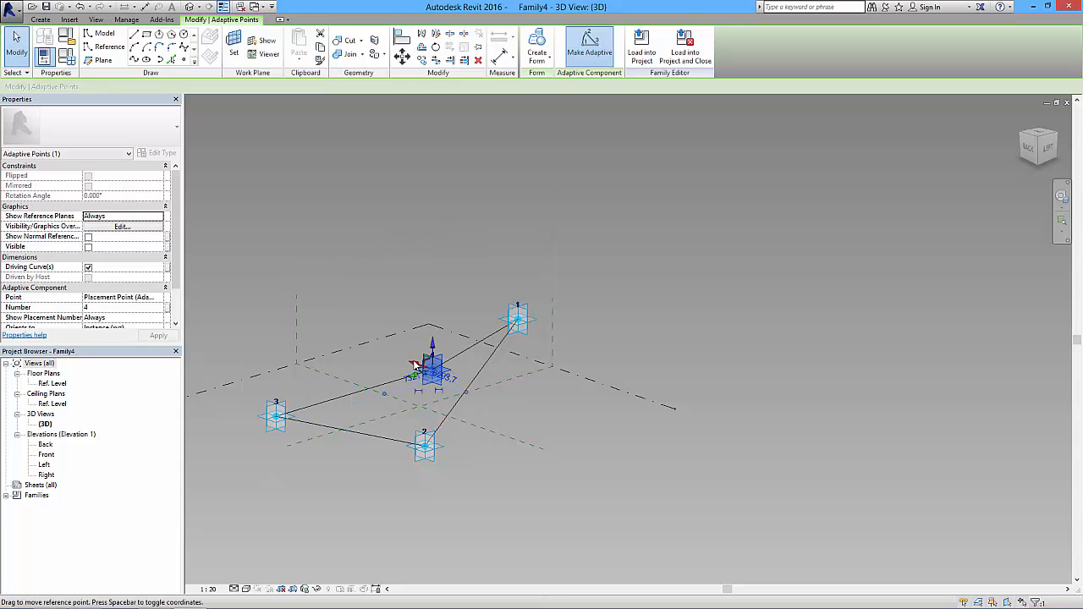
click(508, 491)
Undo the test moves of the adaptive points.
shift+middle_drag(507, 491, 353, 515)
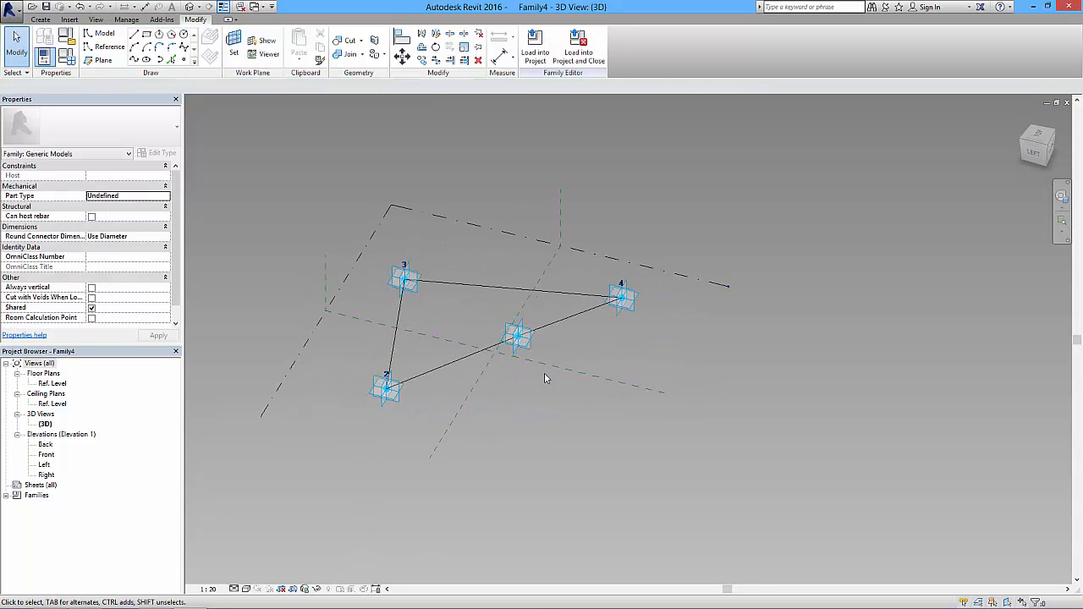
key(ctrl+z)
key(ctrl+z)
key(ctrl+z)
Place a reference point on the line between adaptive points 2 and 3, a little below its middle.
shift+middle_drag(559, 437, 464, 256)
click(184, 61)
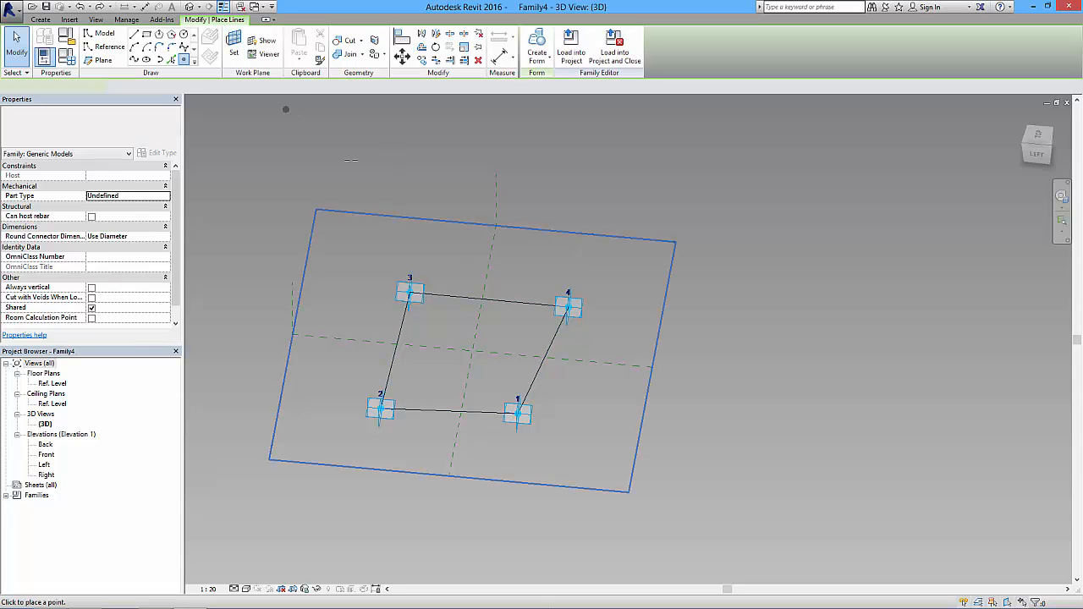
click(393, 358)
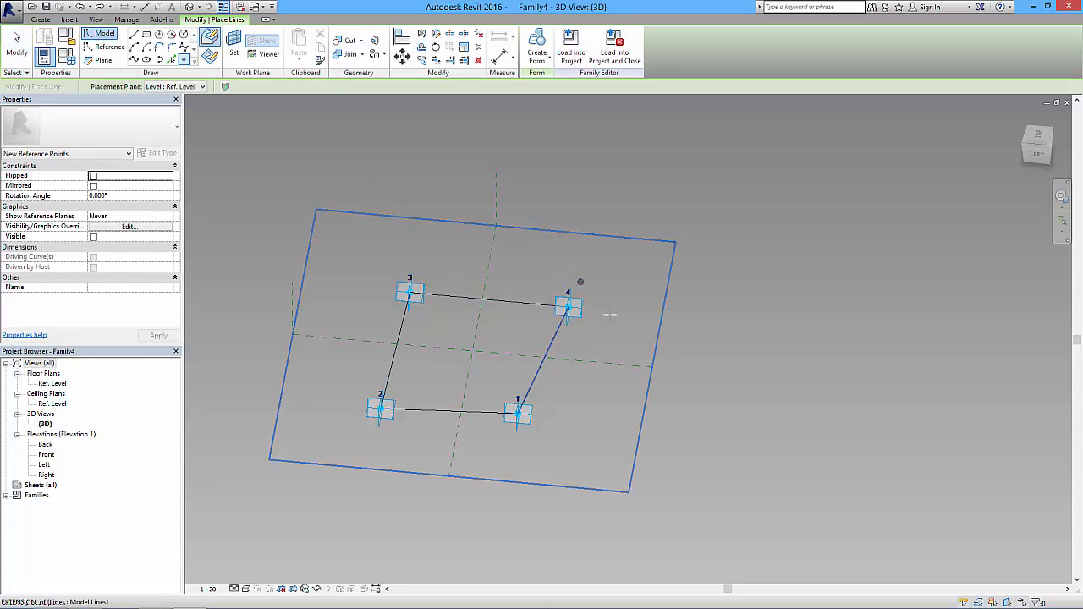
key(Escape)
key(Escape)
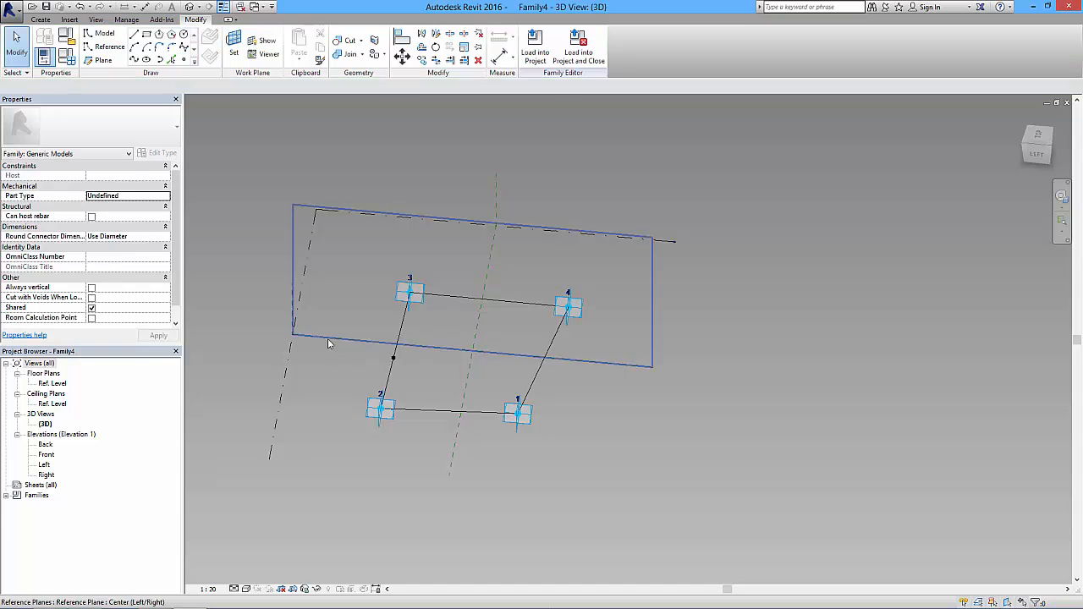
Draw a small model-line circle centred on the new reference point, in the point's plane perpendicular to the line.
click(377, 364)
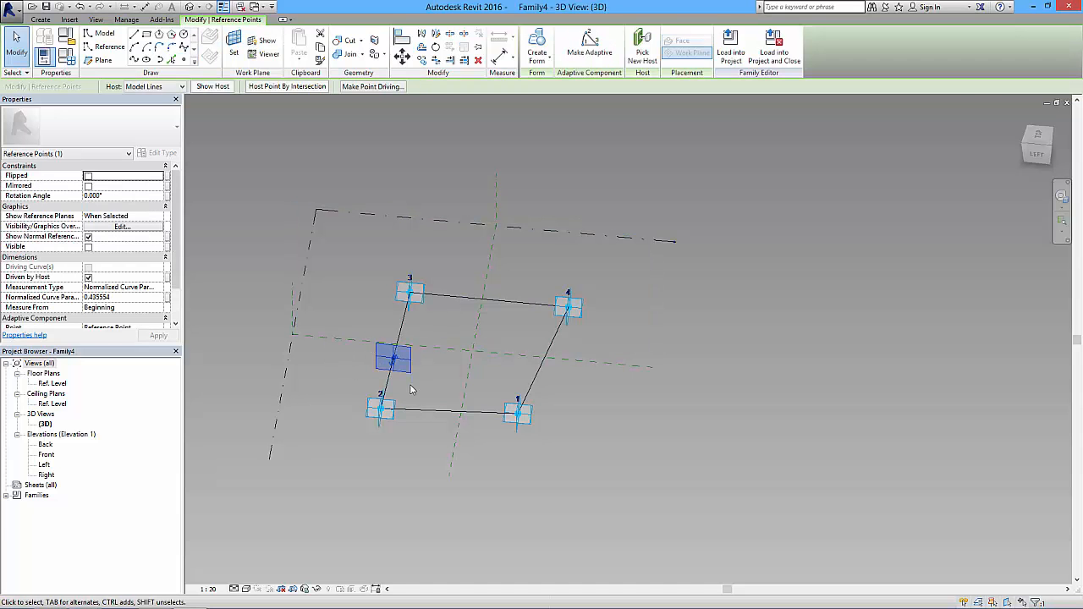
click(183, 45)
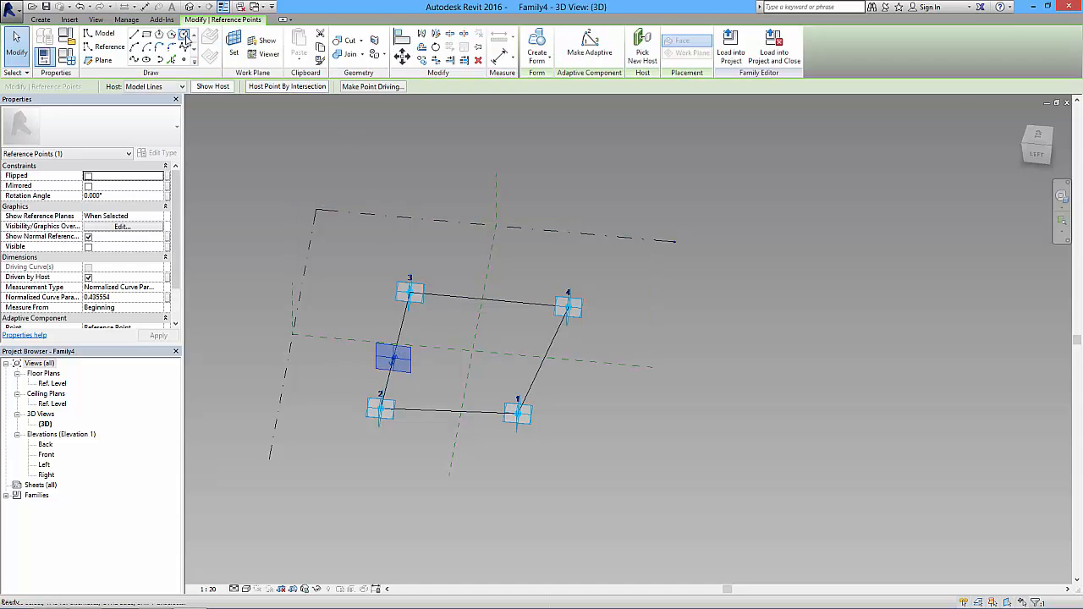
click(400, 363)
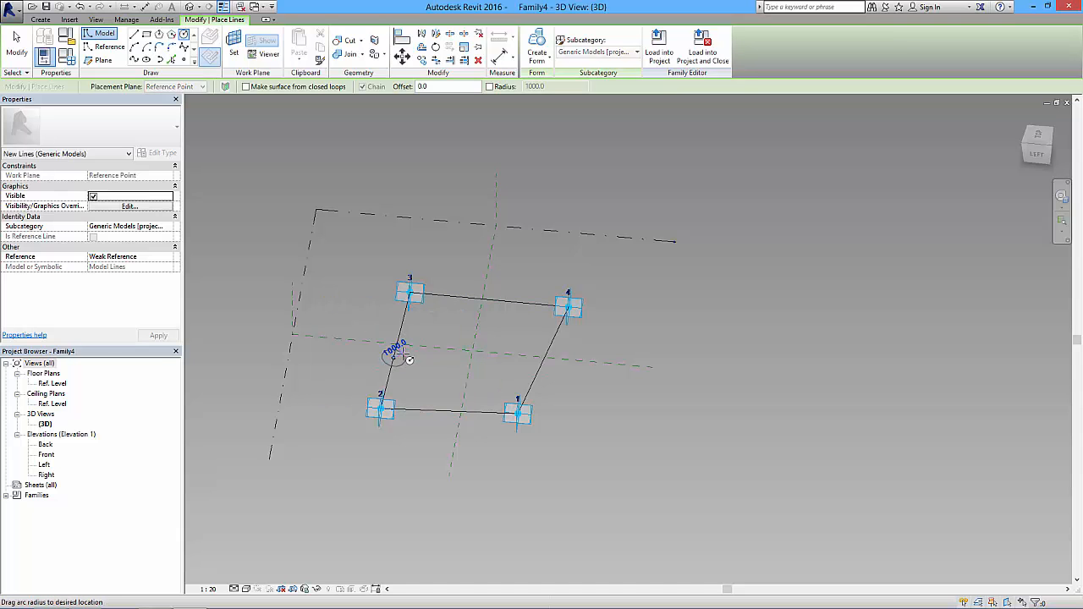
scroll(400, 363, up, 5)
scroll(401, 363, up, 2)
click(402, 364)
scroll(442, 371, down, 6)
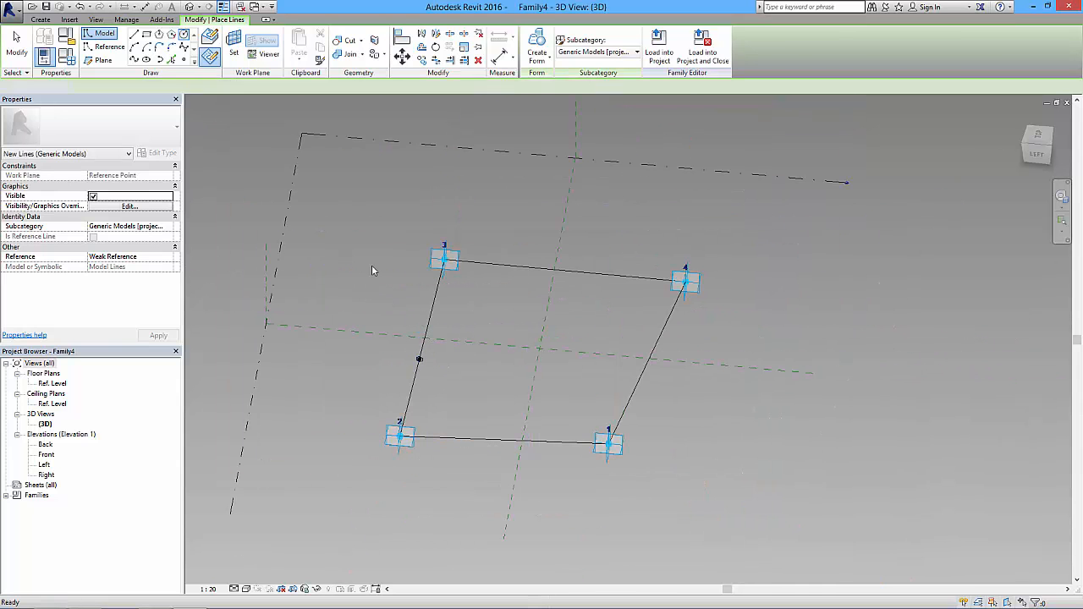
key(Escape)
key(Escape)
Create a solid form by sweeping the small circle along the chain of four quadrilateral lines.
key(Tab)
click(431, 320)
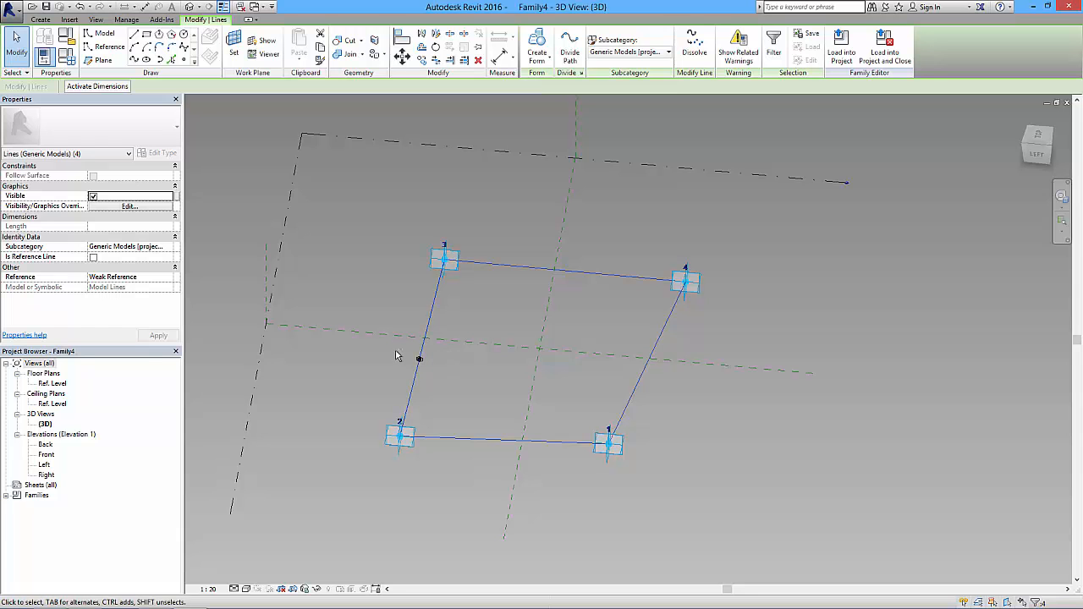
ctrl+drag(395, 354, 442, 382)
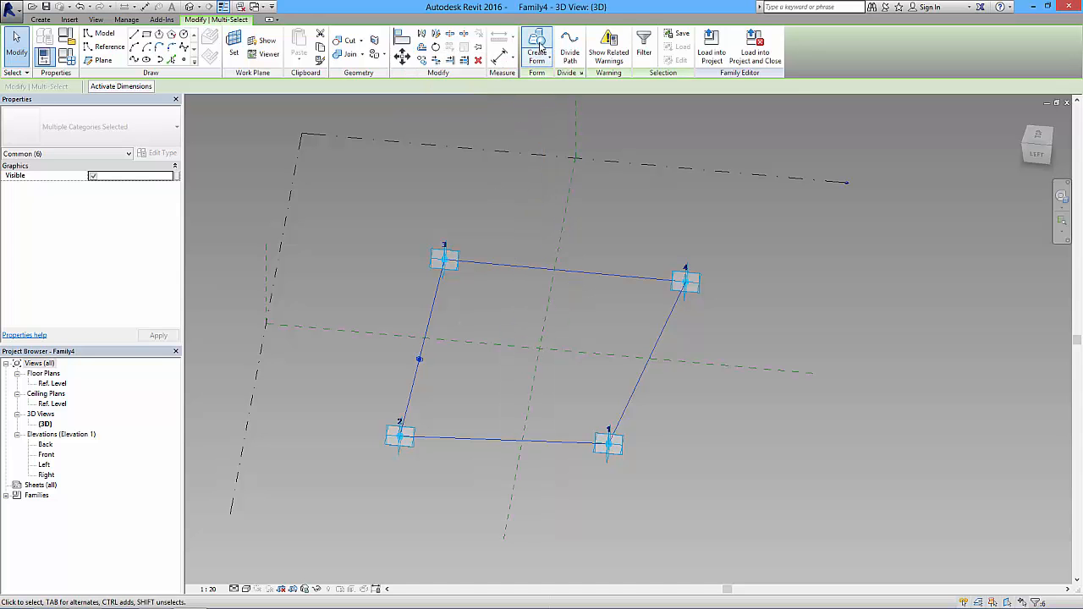
click(536, 42)
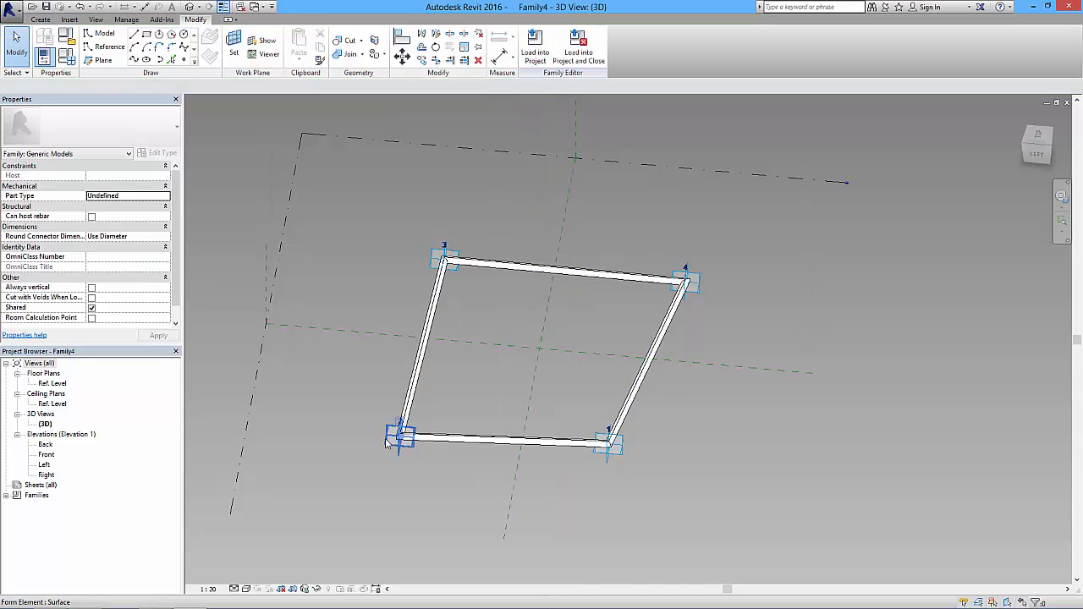
Raise adaptive point 1 vertically to test whether the tubular frame follows, and undo the move.
shift+middle_drag(441, 462, 678, 425)
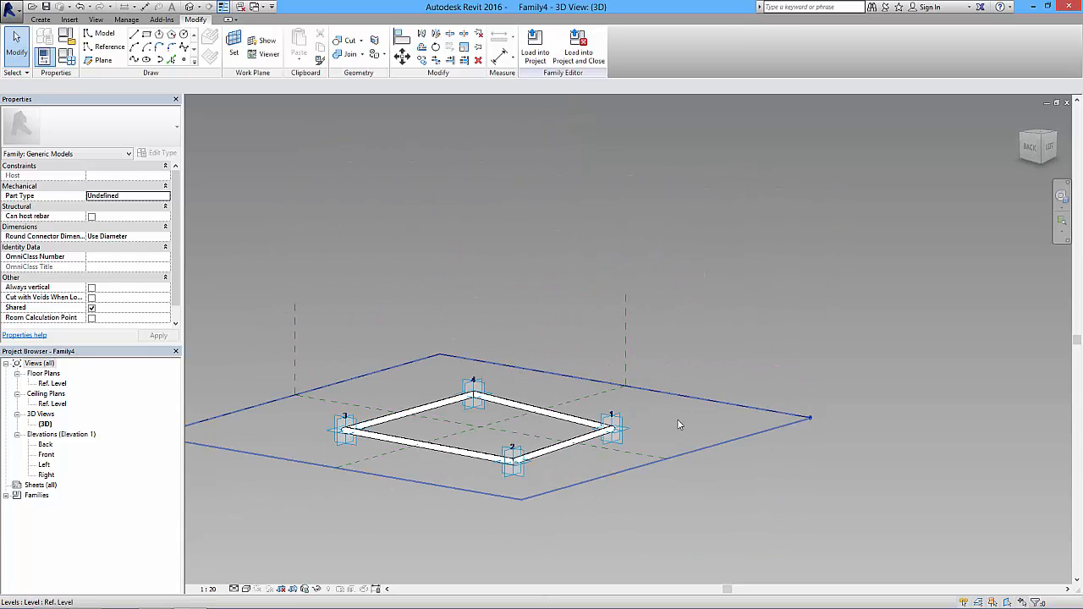
click(622, 423)
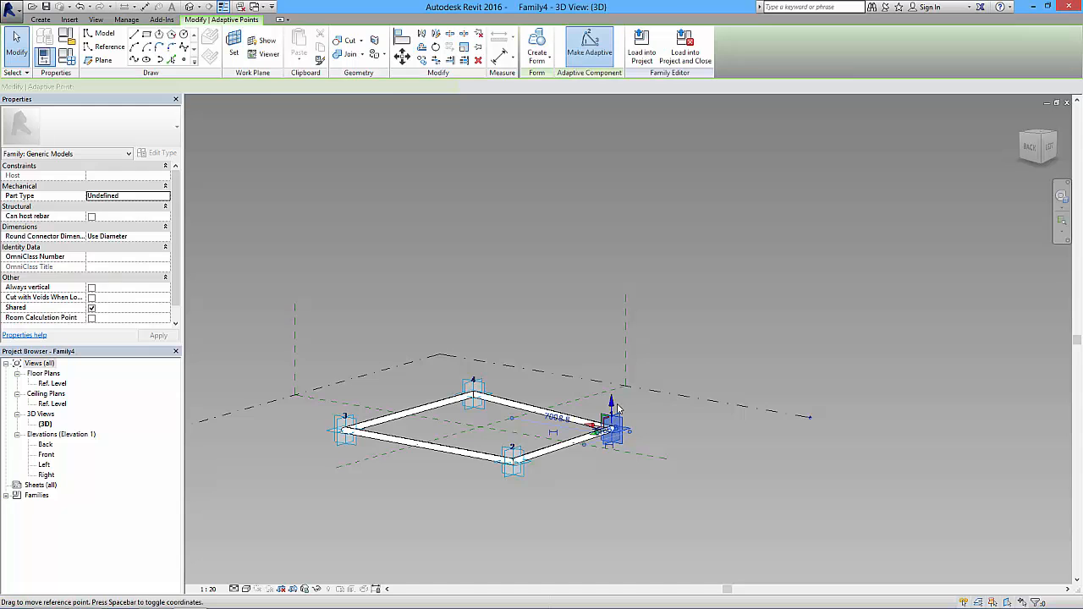
drag(618, 409, 619, 306)
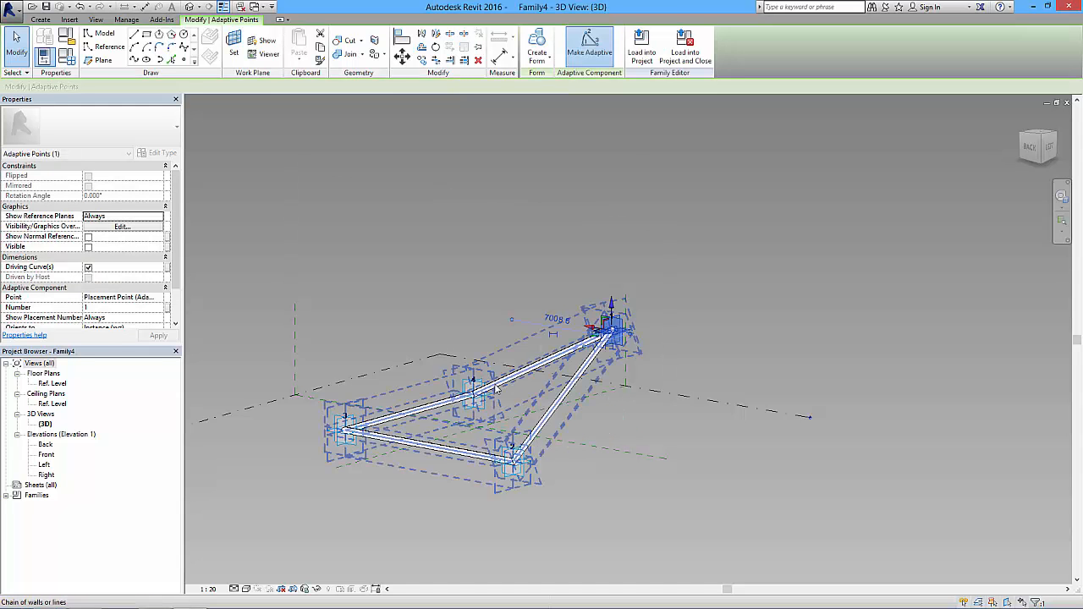
key(ctrl+z)
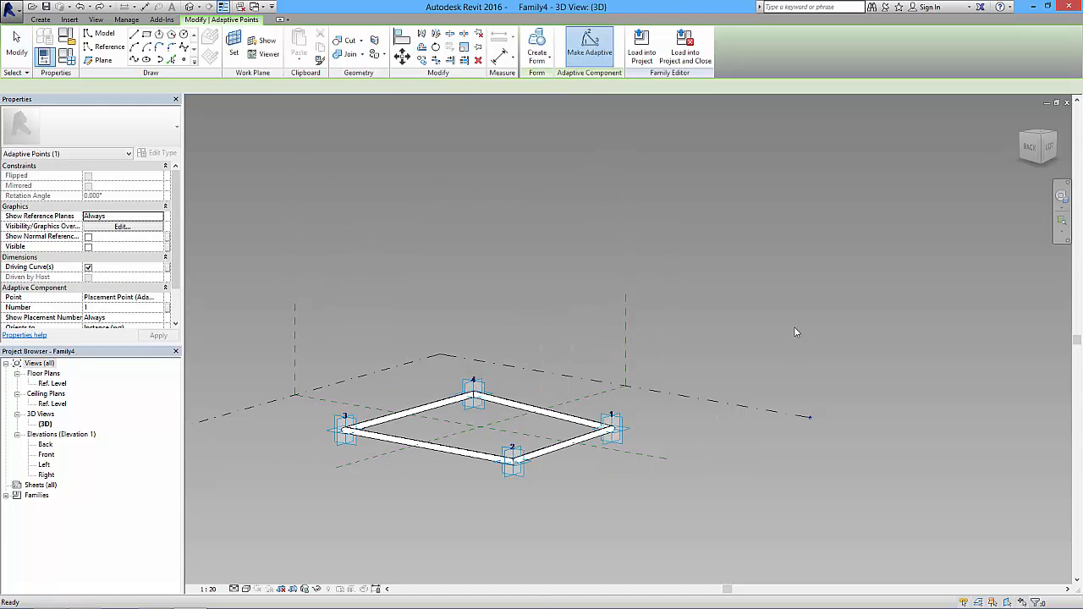
click(685, 363)
Create a form from the four reference lines, choosing the flat surface option to fill the frame.
shift+middle_drag(684, 363, 521, 495)
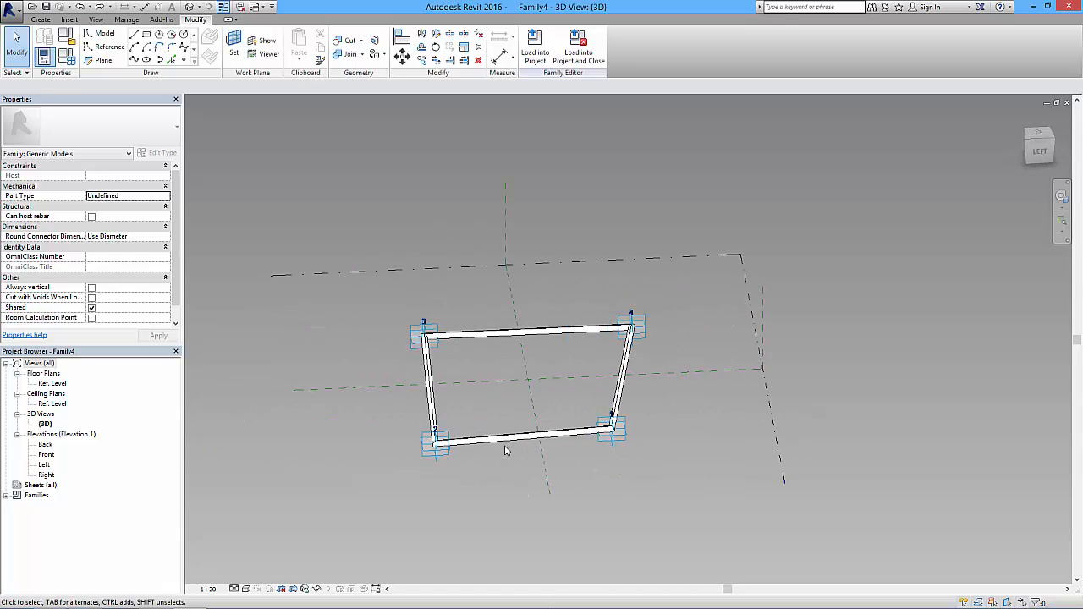
click(532, 340)
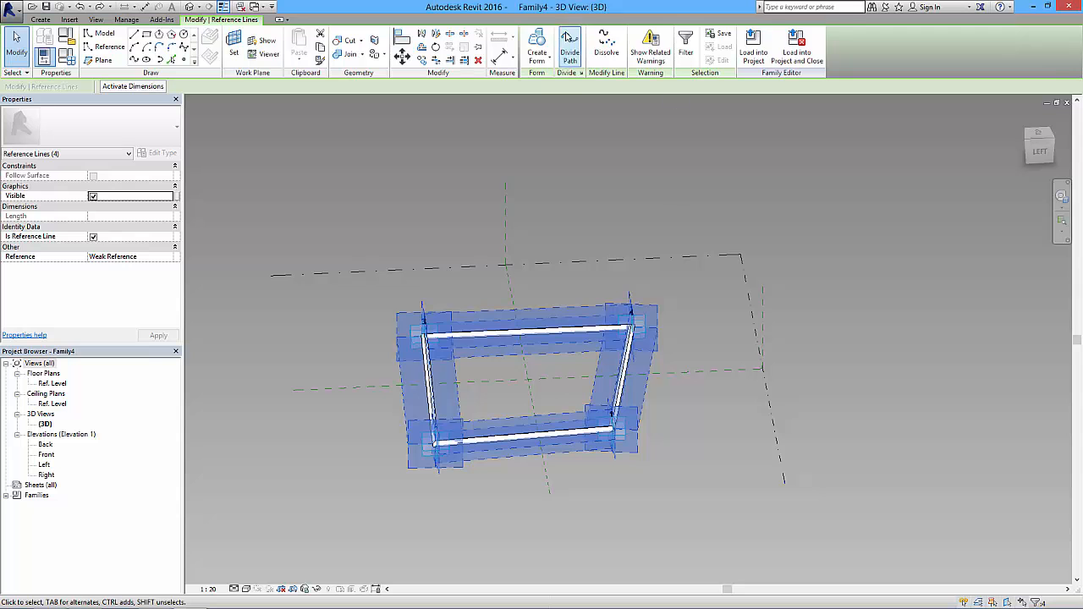
click(536, 47)
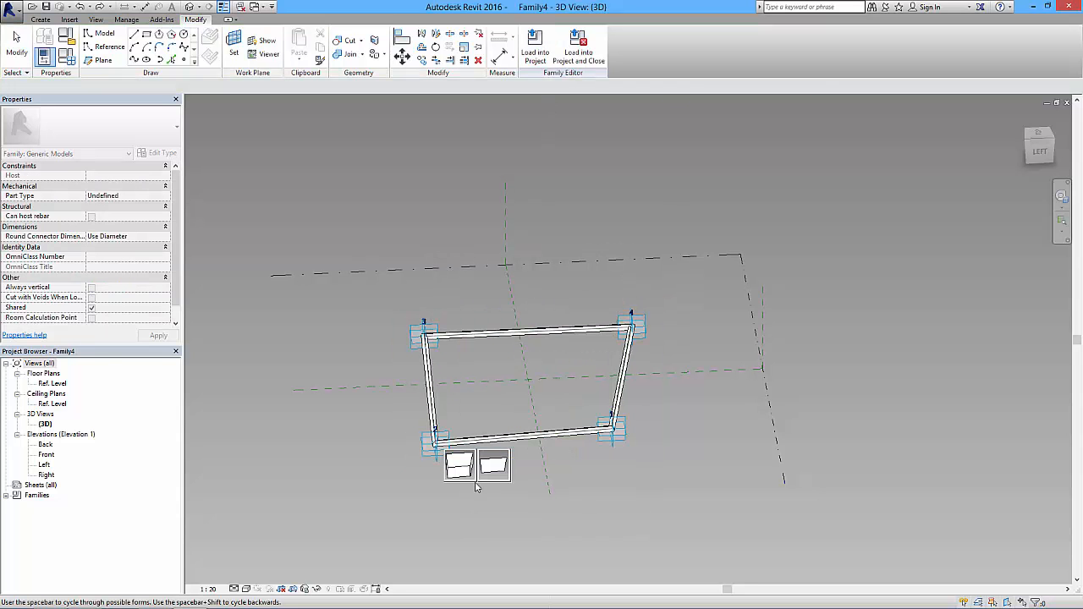
click(503, 466)
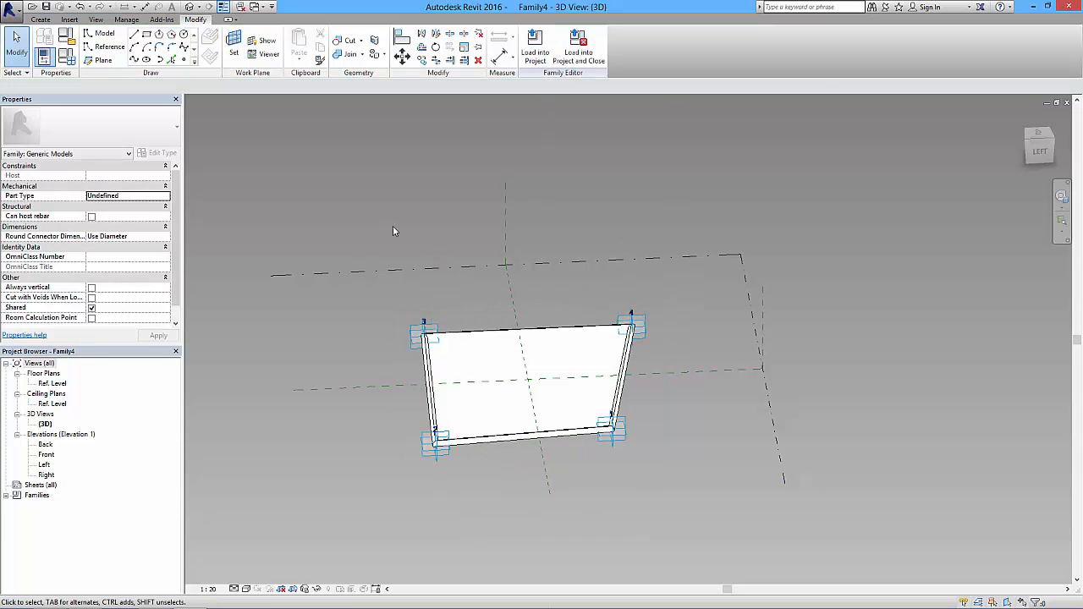
Assign the Wood material from the Autodesk library to the tubular frame form.
shift+middle_drag(472, 315, 500, 431)
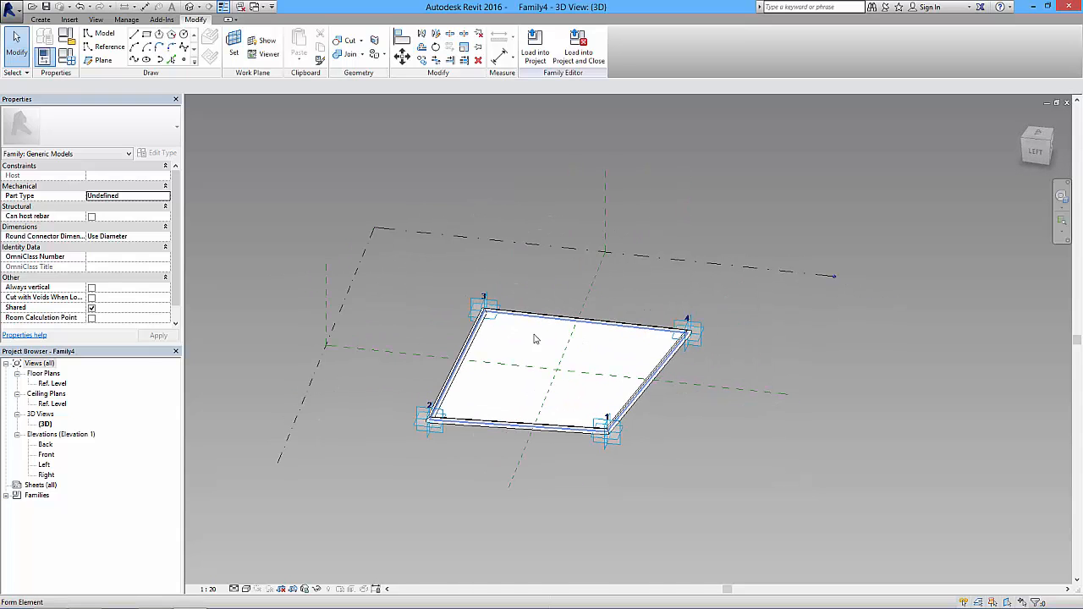
key(Tab)
click(485, 429)
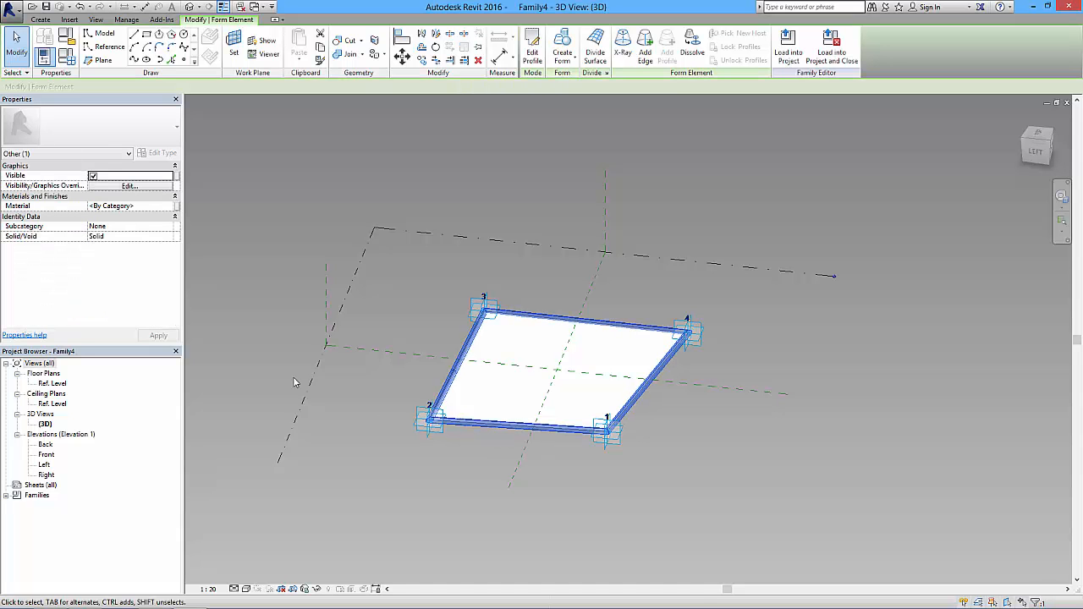
click(170, 207)
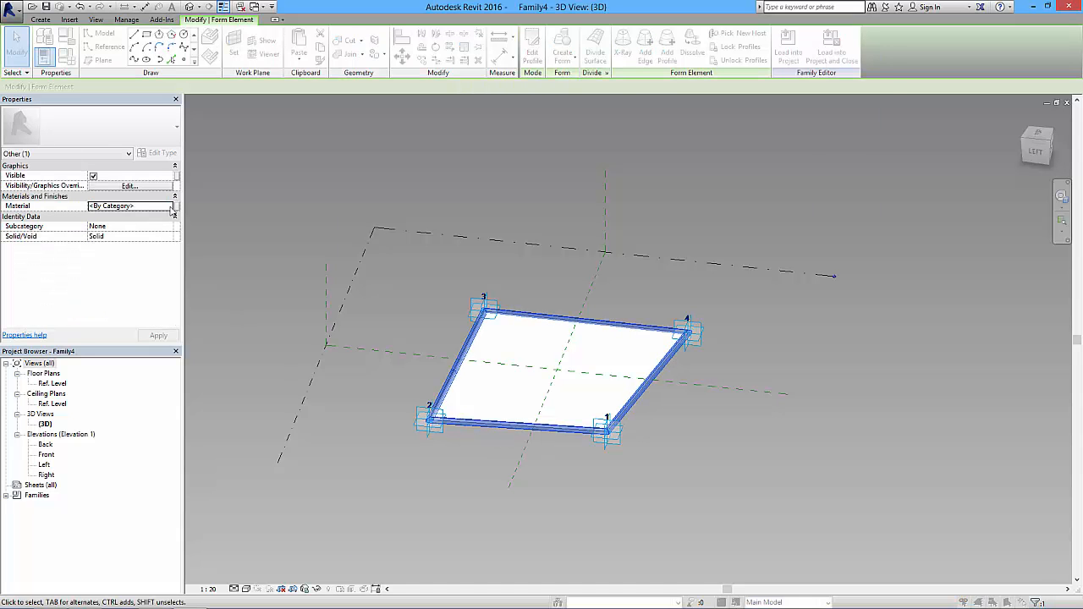
click(173, 205)
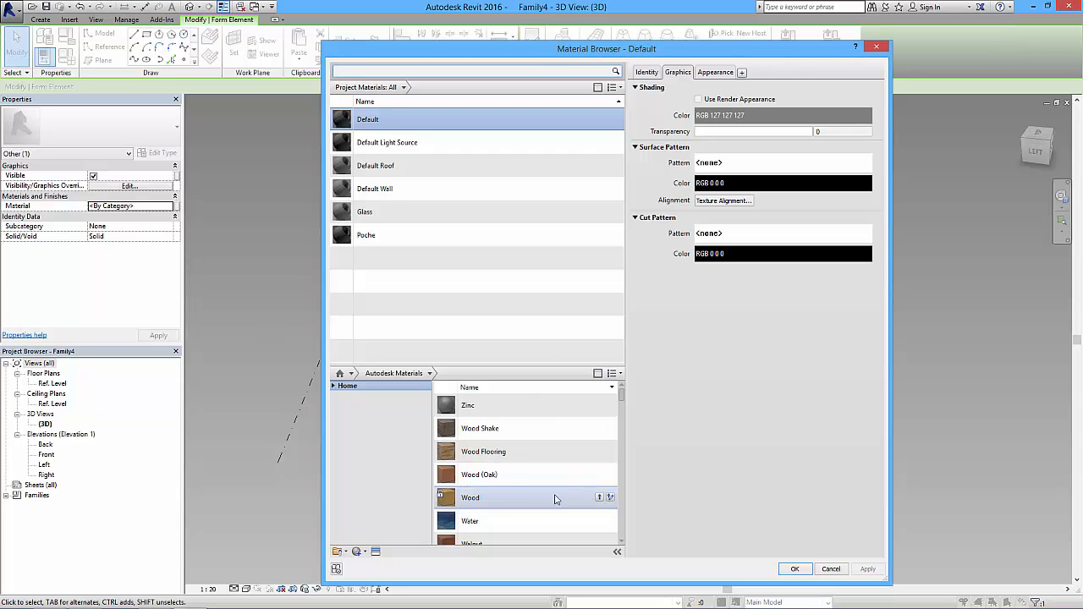
click(598, 500)
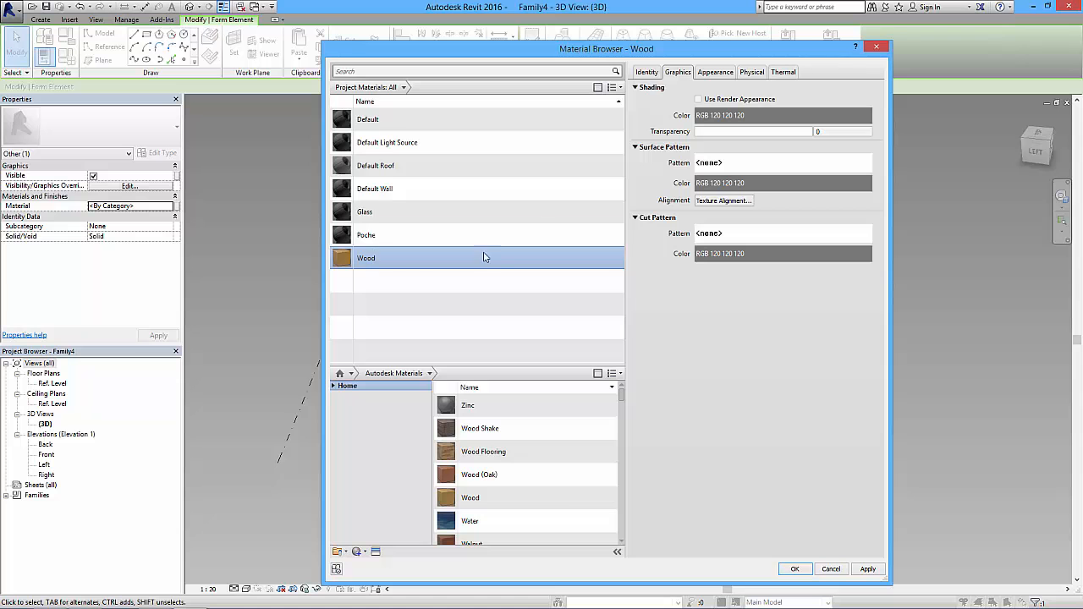
click(793, 568)
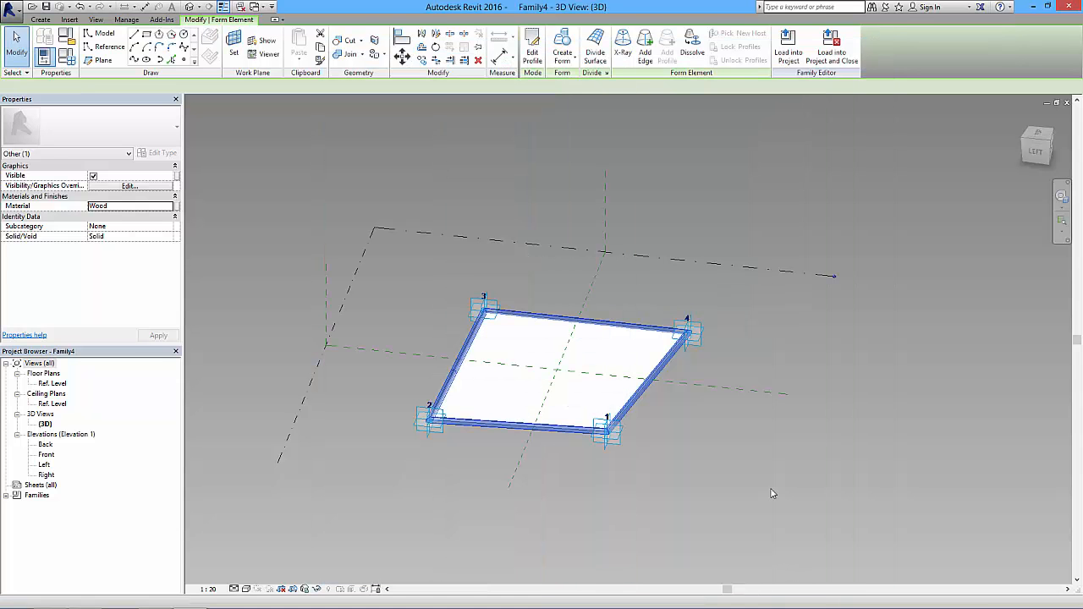
Deselect the frame and switch the 3D view to the Shaded visual style.
click(731, 203)
click(246, 589)
click(269, 544)
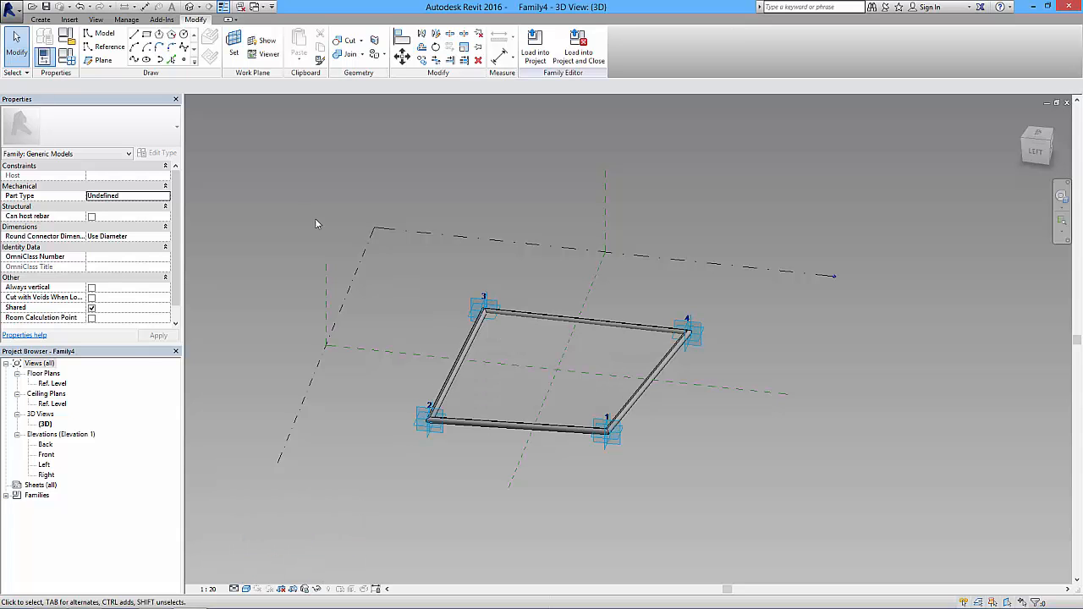
Enable Use Render Appearance for the shading of the frame's Wood material.
key(Tab)
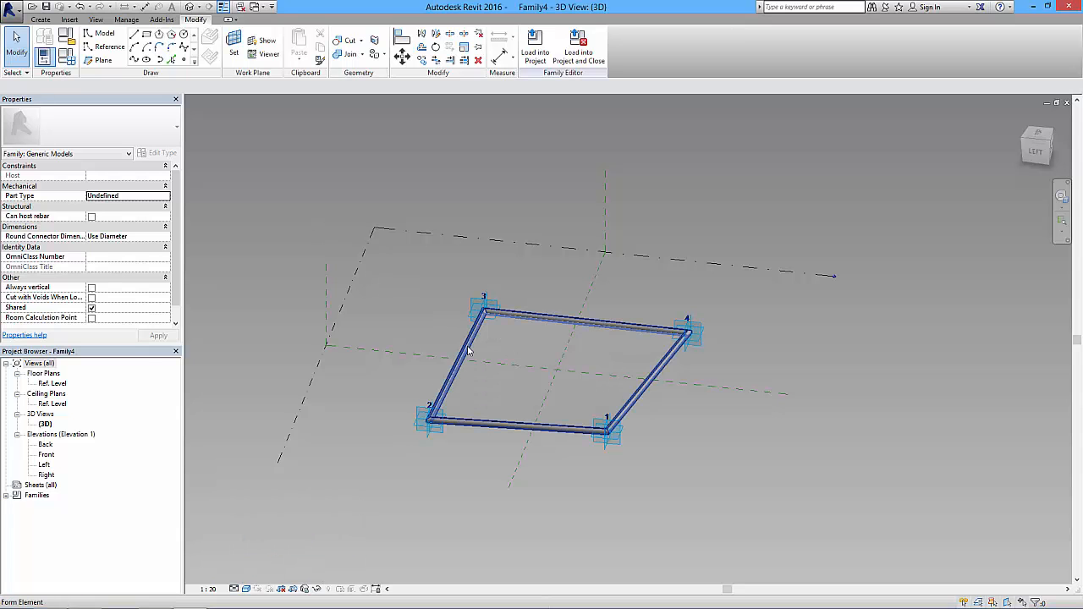
click(469, 351)
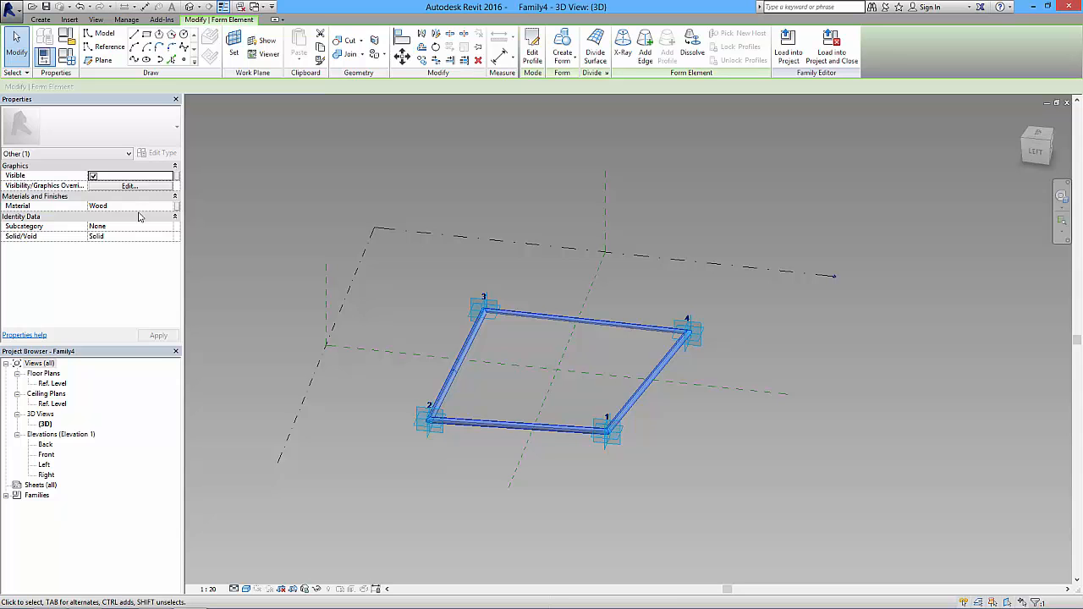
click(163, 208)
click(170, 208)
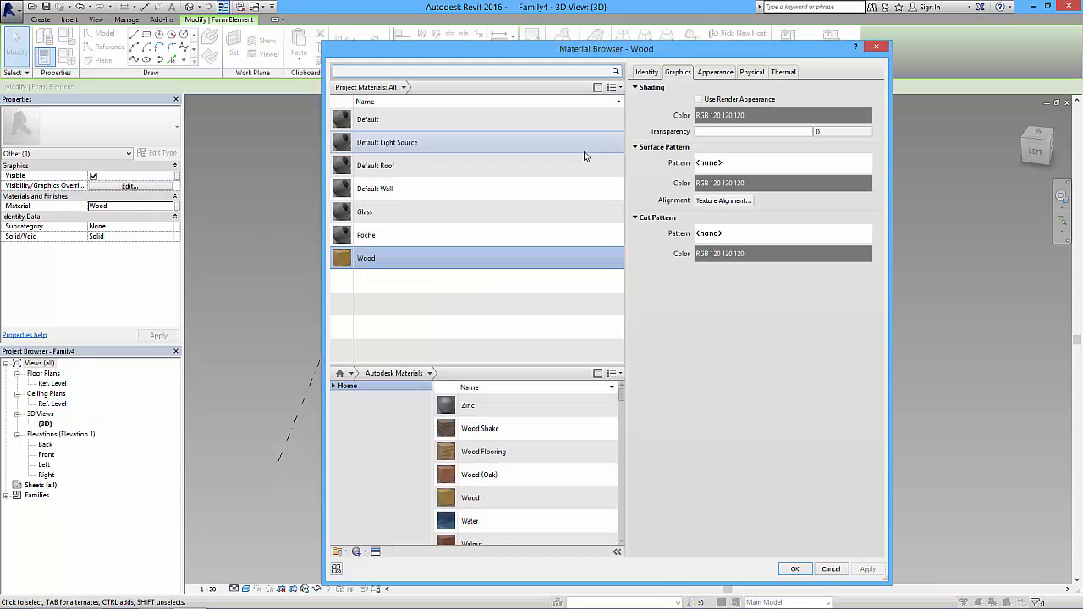
click(698, 100)
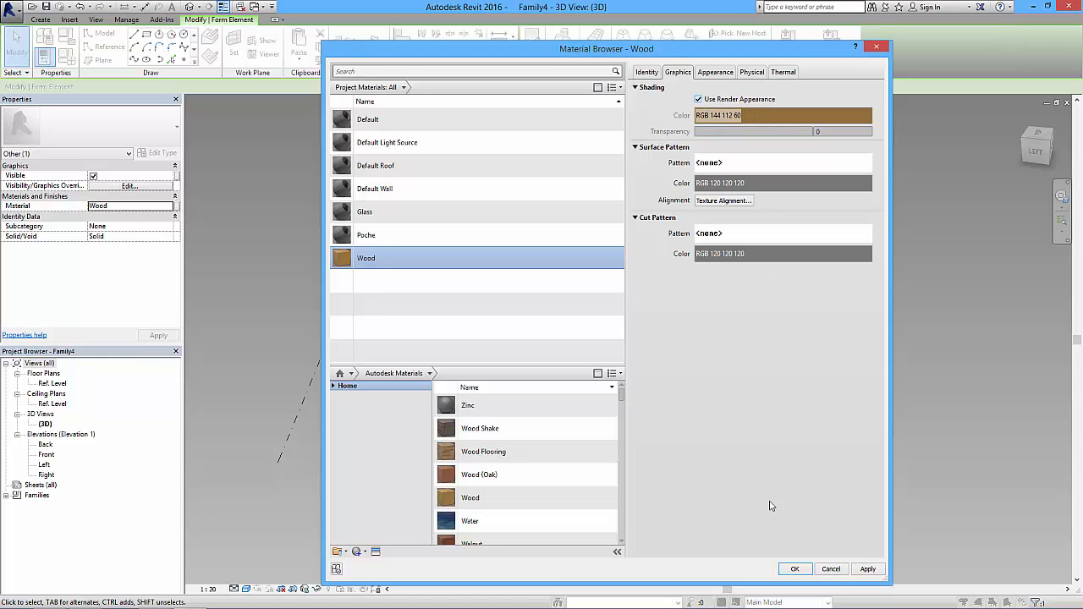
click(795, 569)
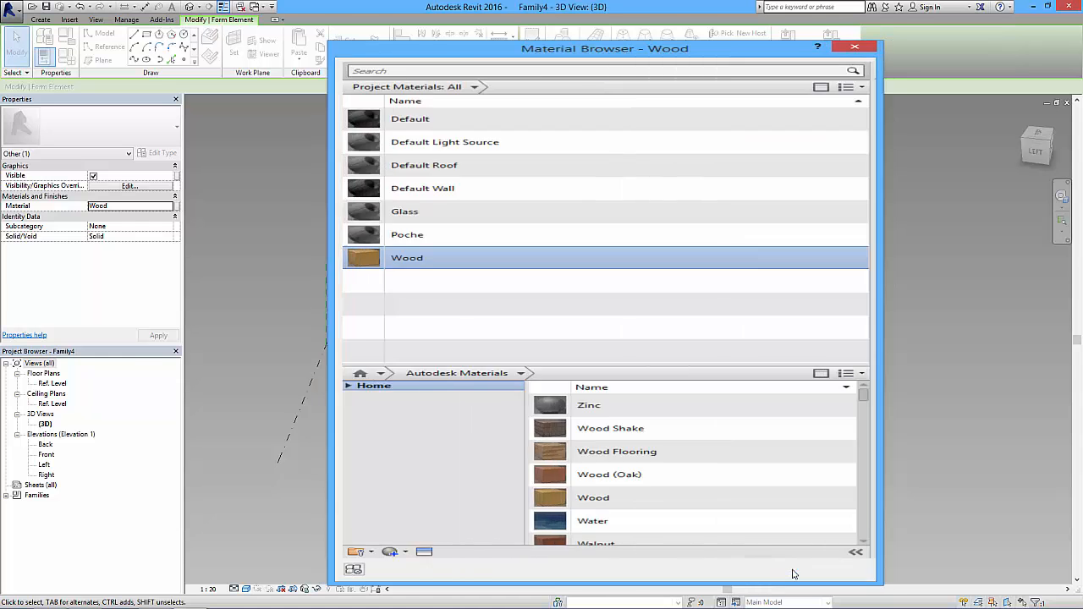
click(543, 346)
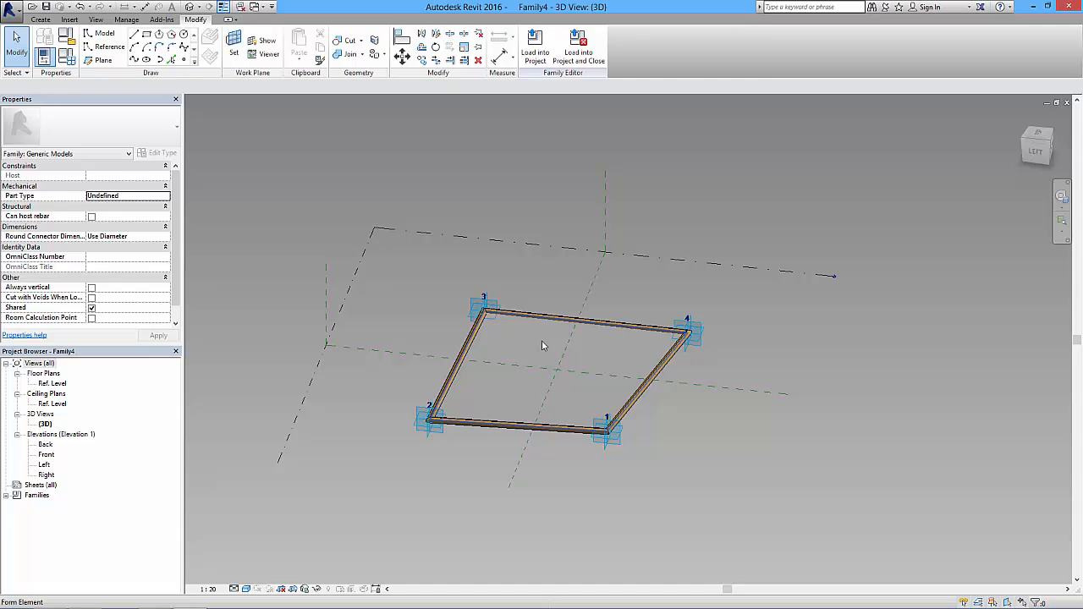
Assign Glass, Bronze Glazing, Low E to the flat panel and enable Use Render Appearance for the material's shading.
click(543, 345)
click(153, 206)
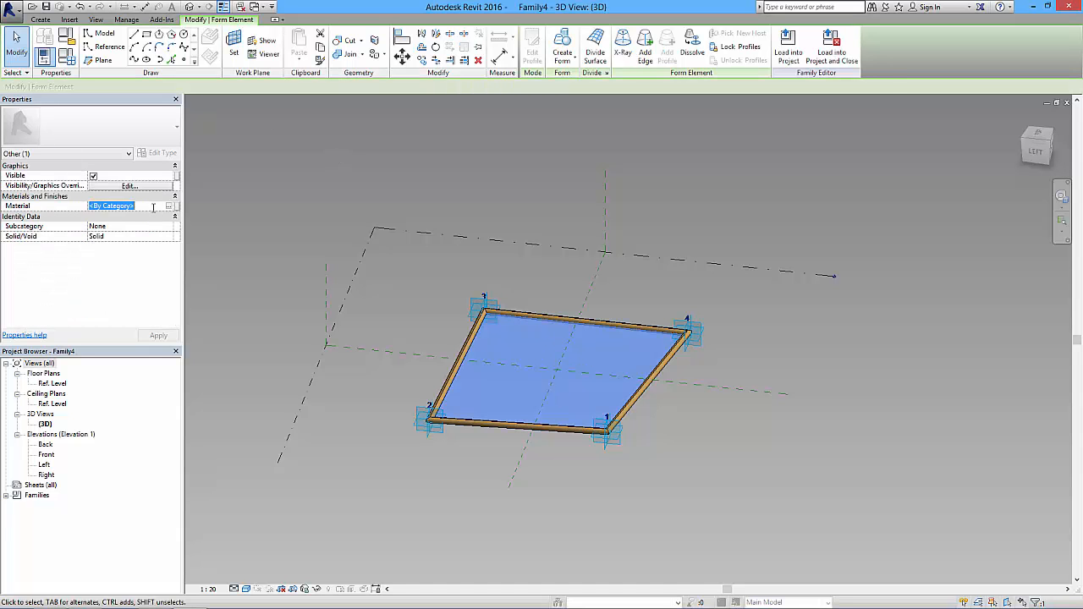
click(168, 208)
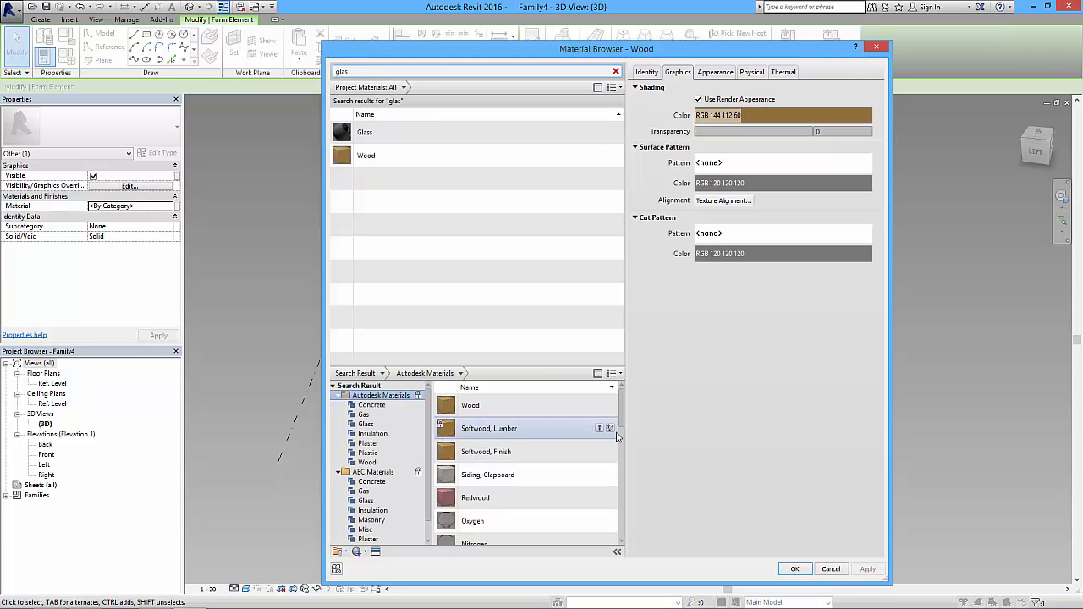
drag(621, 412, 624, 484)
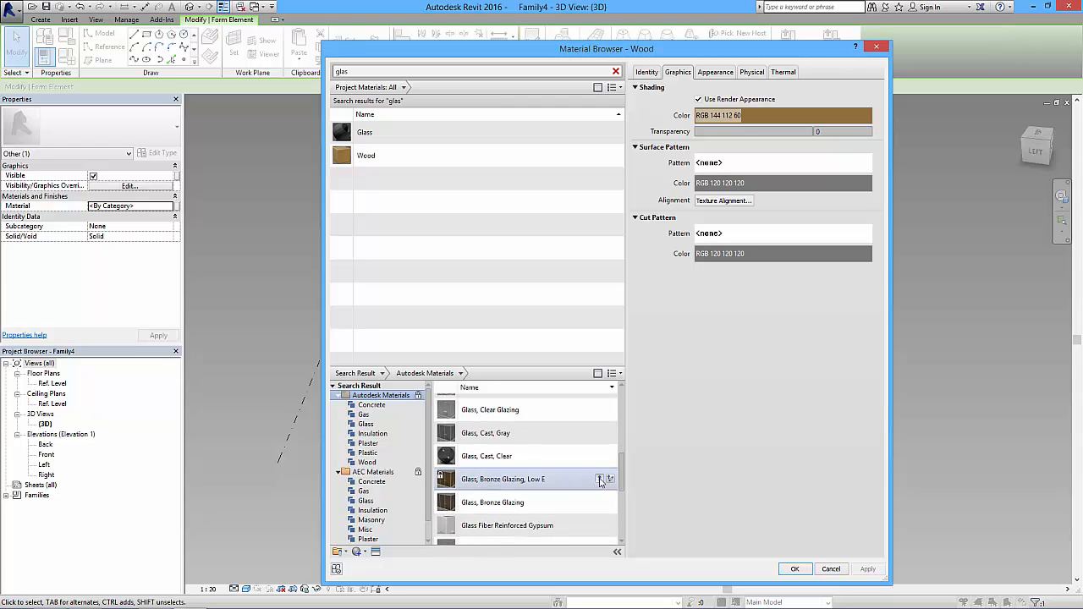
click(599, 479)
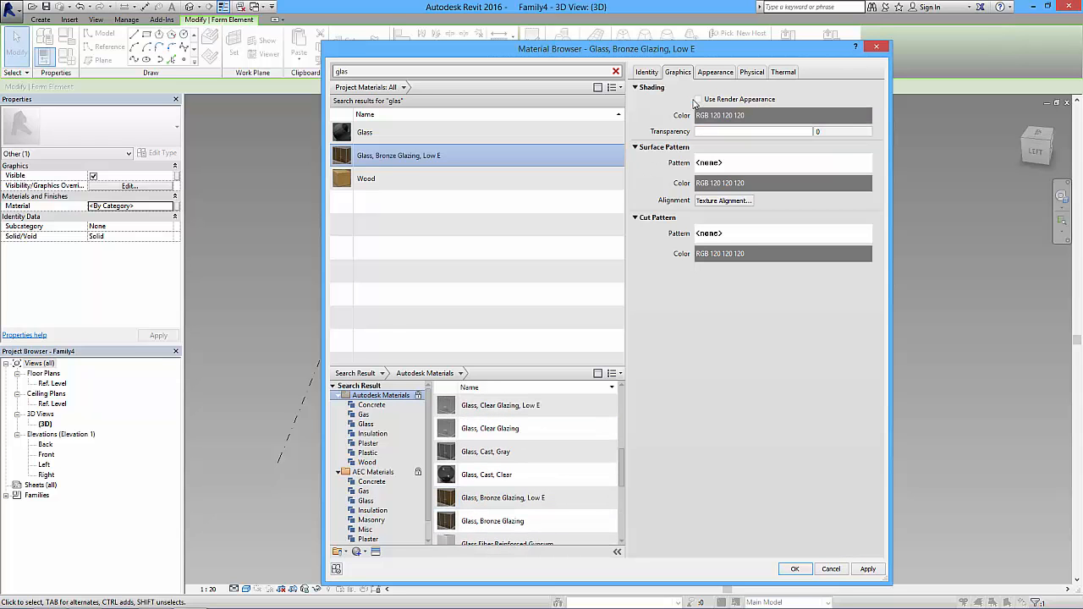
click(698, 100)
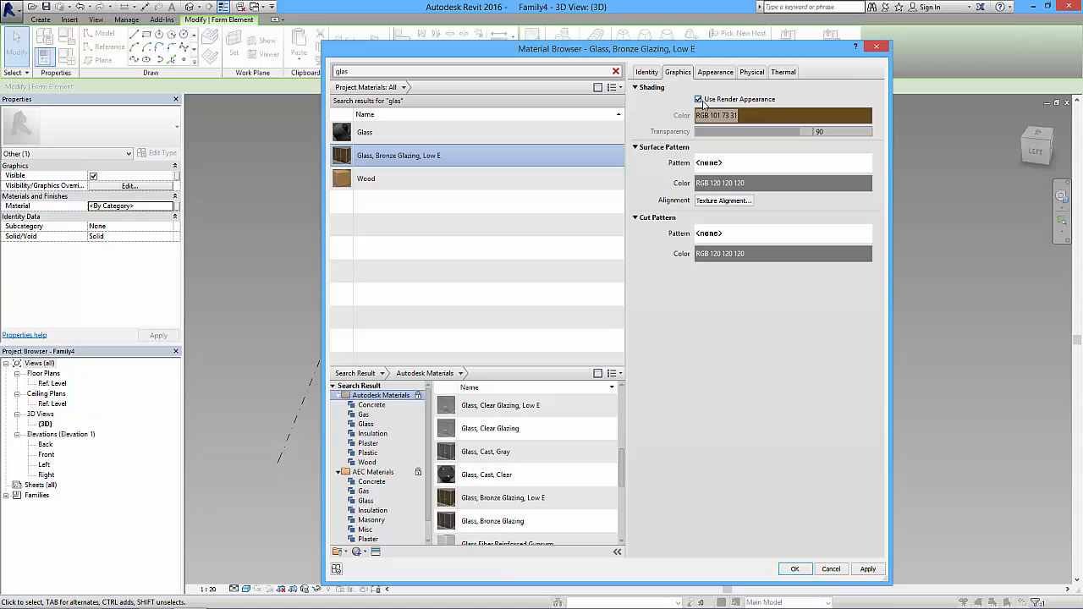
click(787, 574)
click(757, 199)
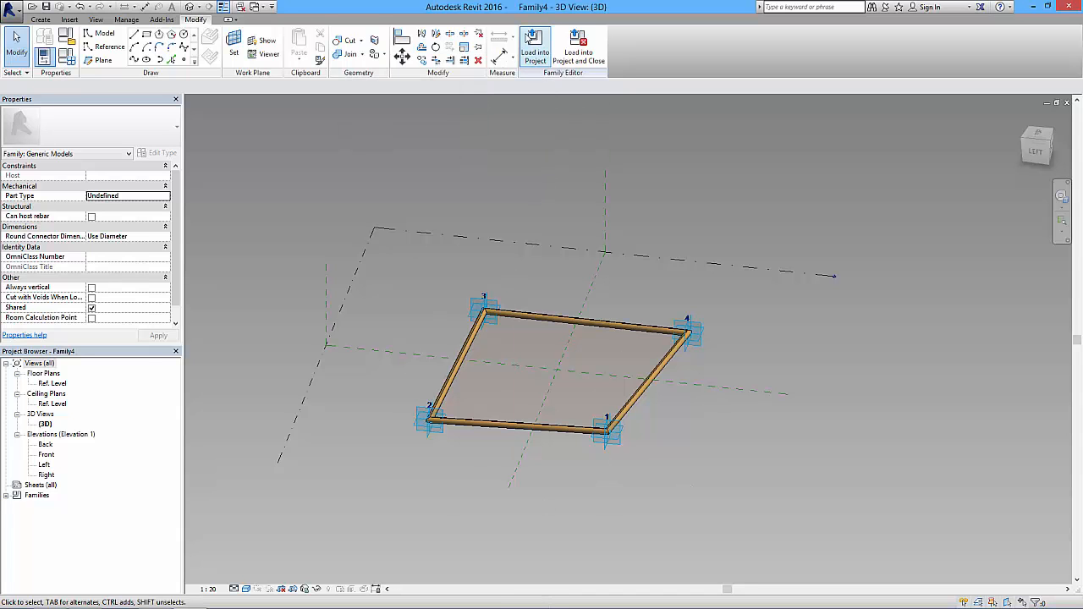
Load the adaptive panel family into Mass1.rfa and place it on the four points of the divided surface's upper corner cell.
click(538, 46)
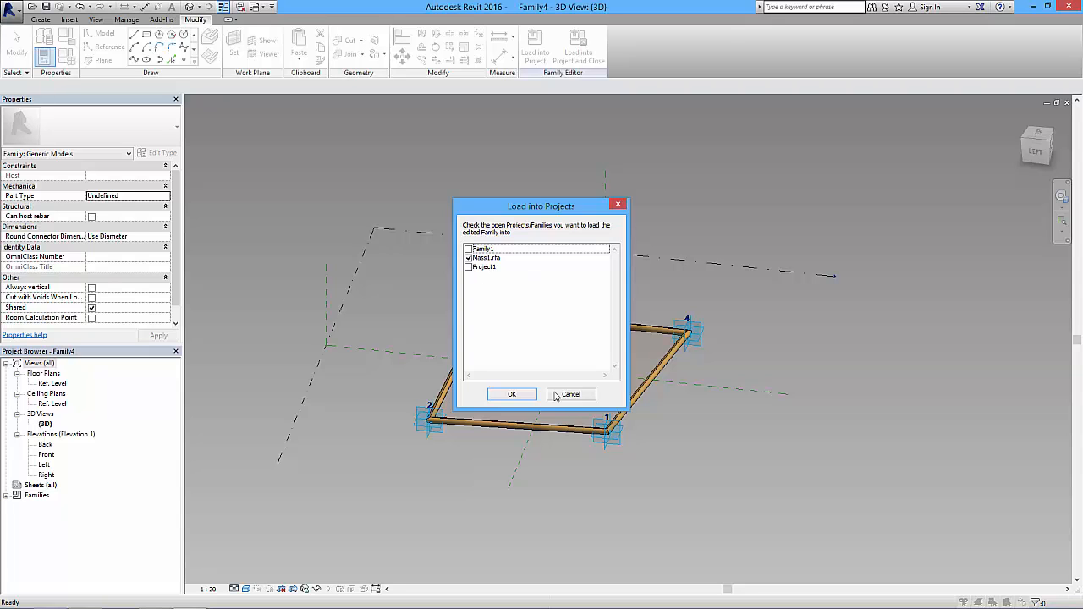
click(511, 395)
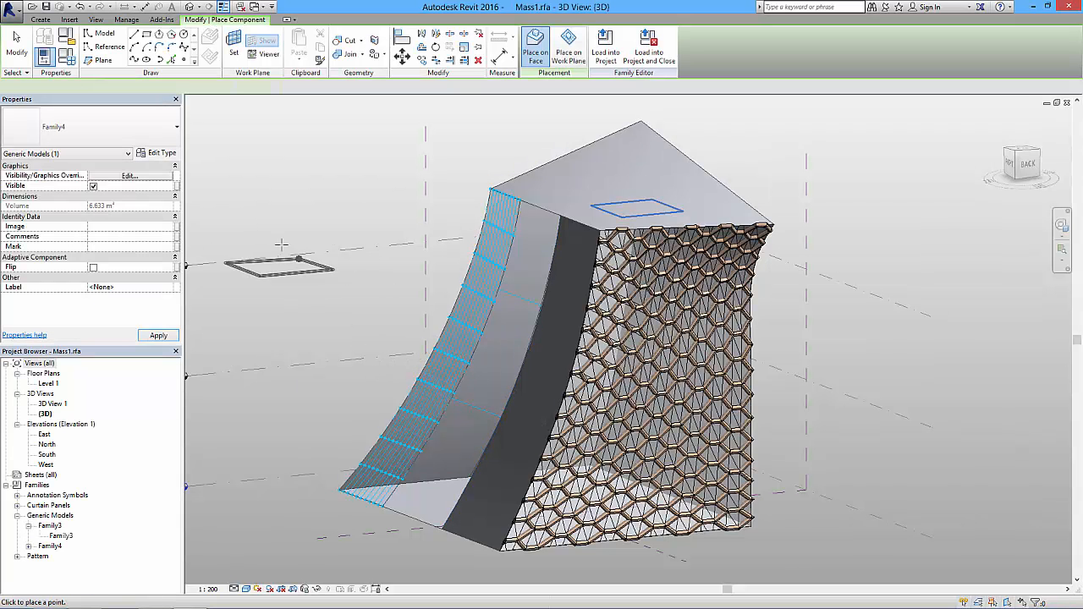
shift+middle_drag(500, 392, 513, 391)
scroll(421, 231, up, 6)
scroll(422, 231, down, 4)
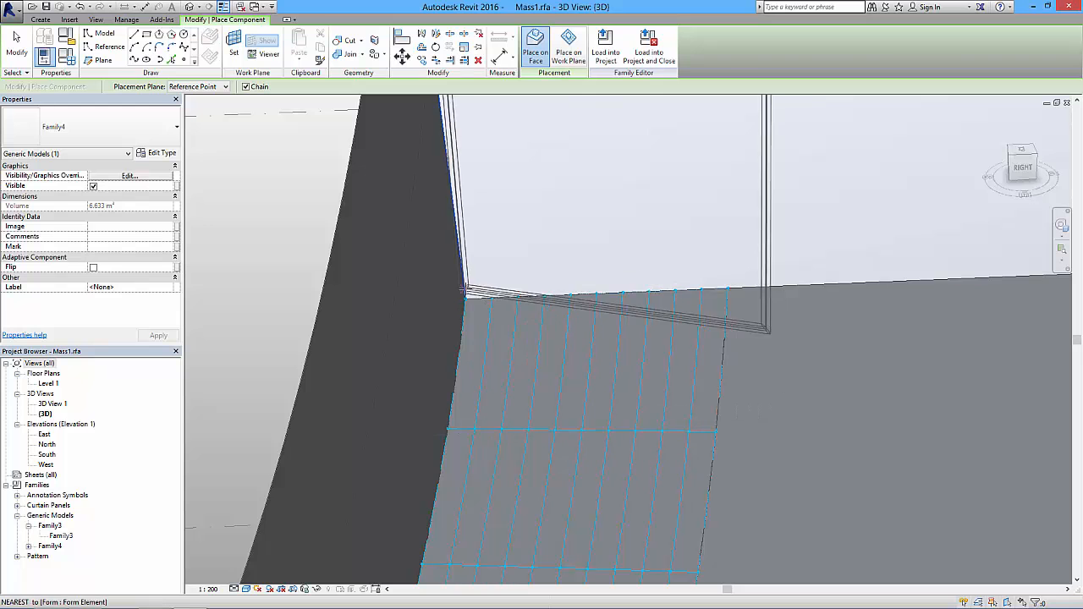
click(466, 298)
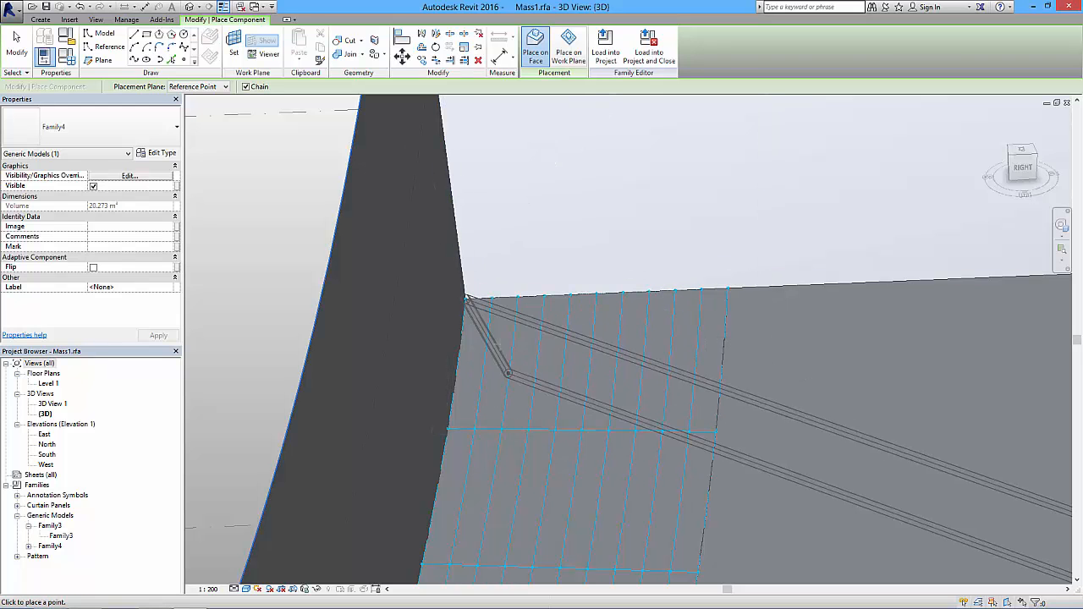
click(491, 298)
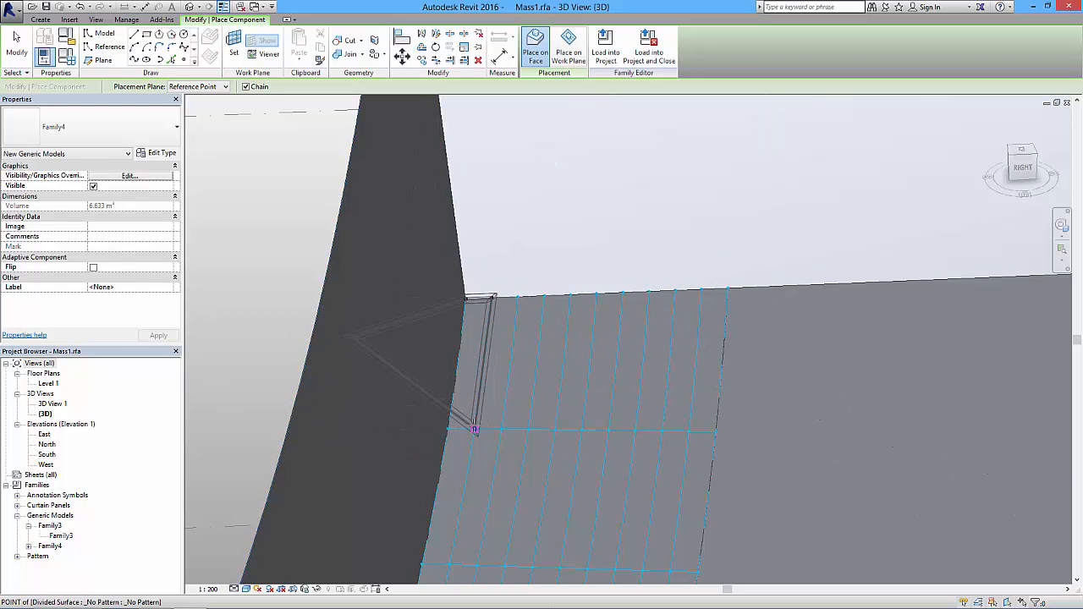
click(475, 429)
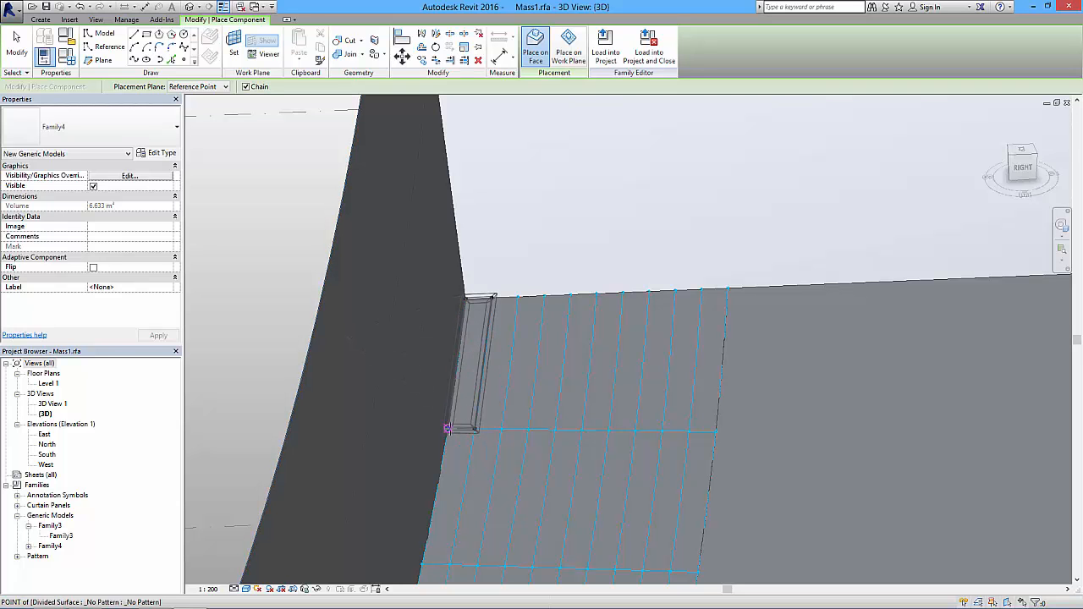
click(447, 428)
key(Escape)
key(Escape)
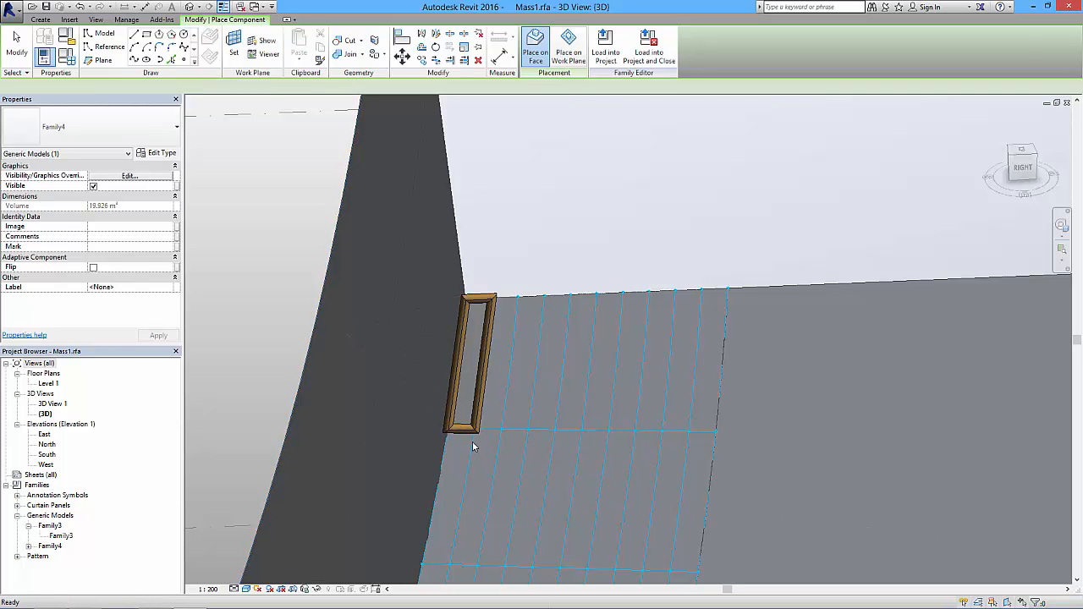
Repeat the placed adaptive component across the whole divided surface of the mass.
scroll(387, 352, down, 5)
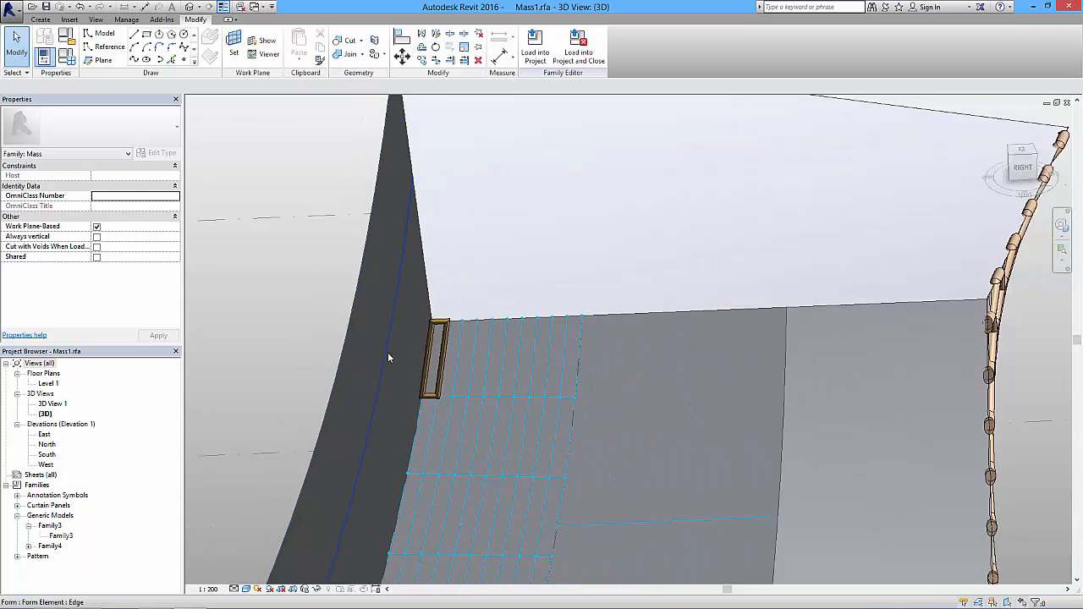
middle_drag(388, 352, 443, 273)
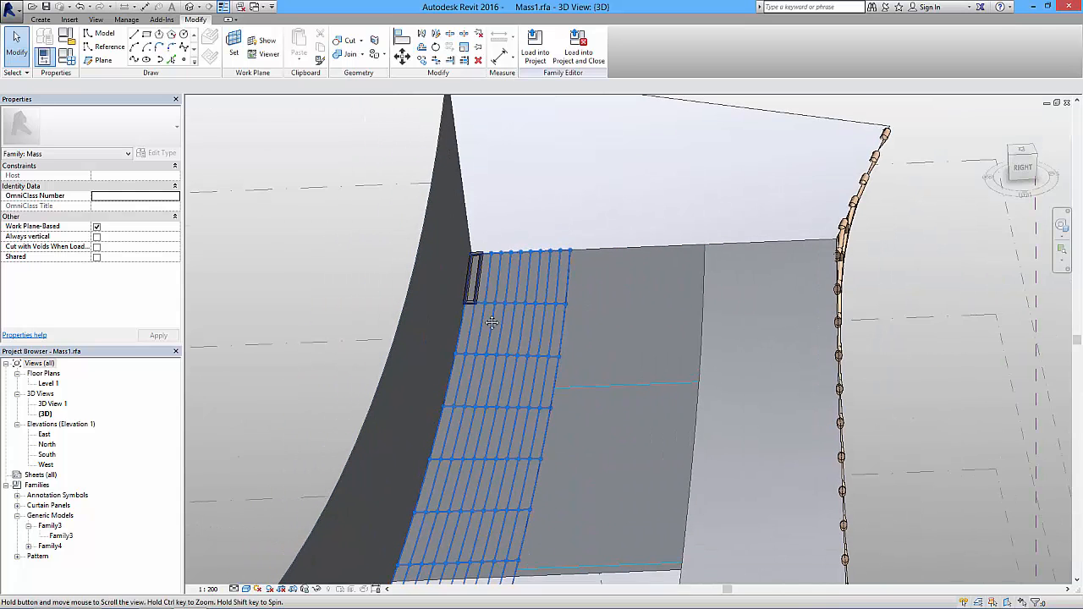
click(477, 273)
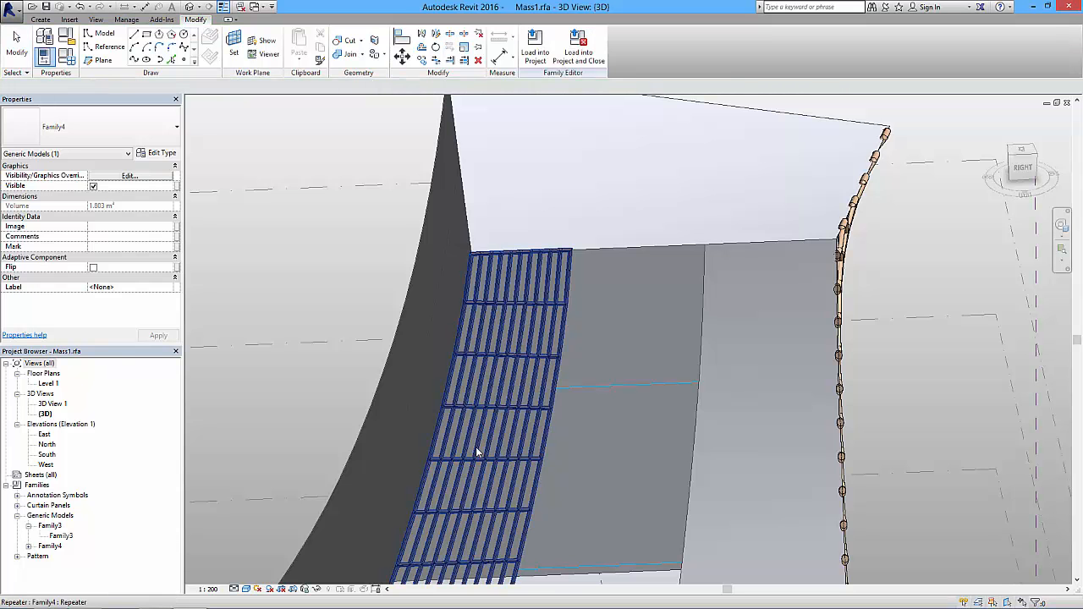
scroll(322, 346, down, 1)
scroll(322, 346, down, 2)
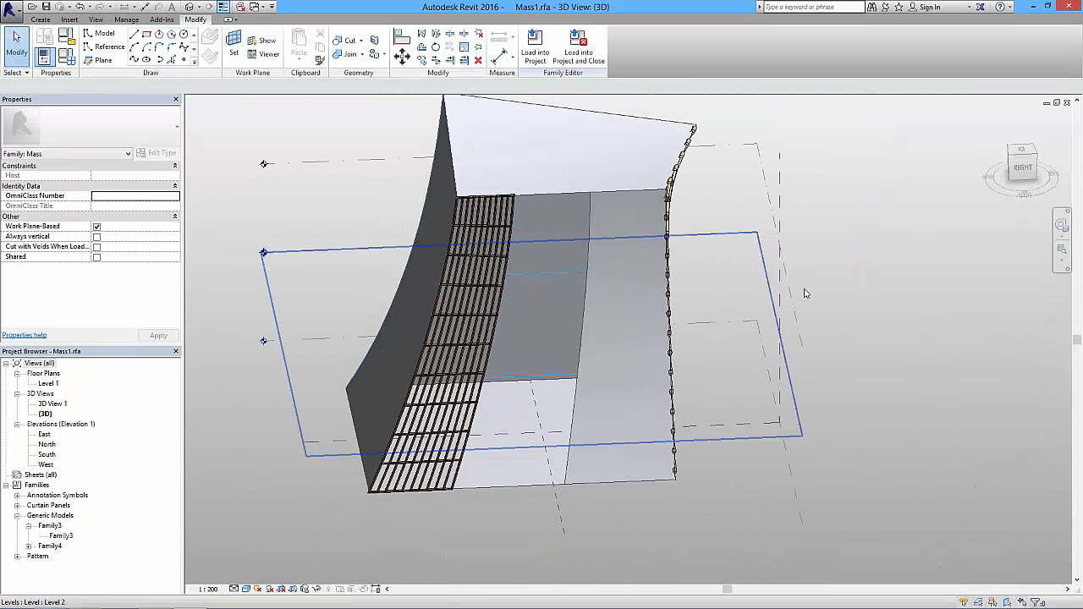
Load the Mass1 family into Project1, overwriting the existing version and its parameter values.
shift+middle_drag(567, 402, 440, 398)
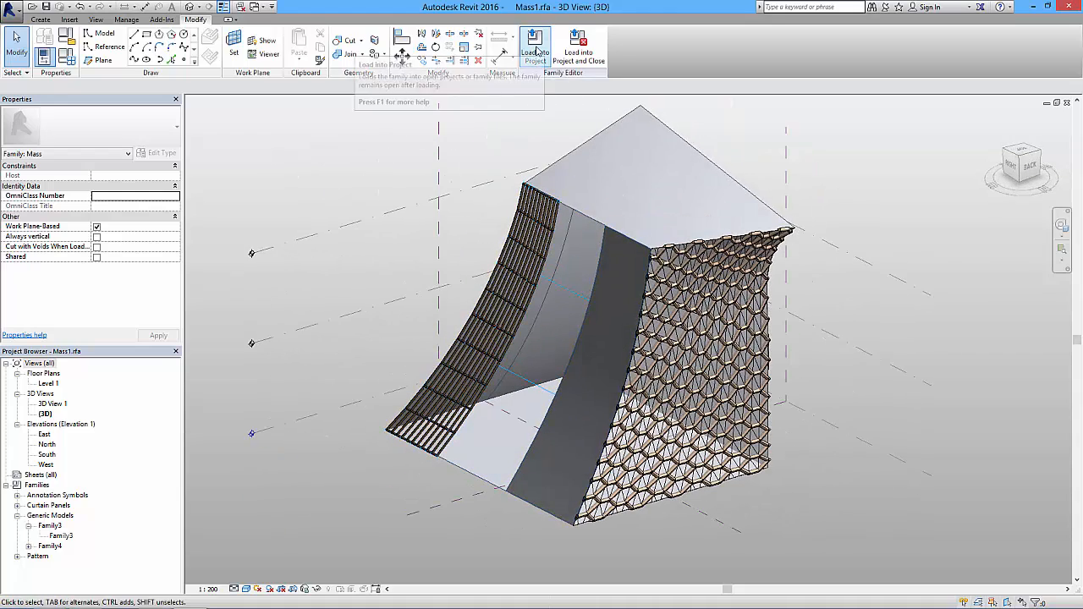
click(540, 56)
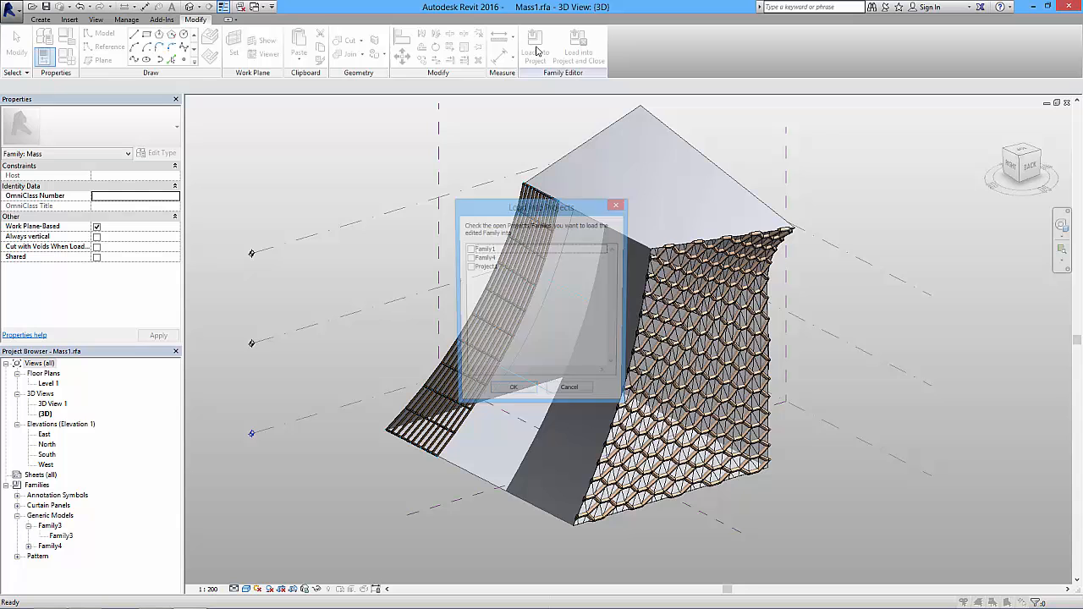
click(469, 267)
click(511, 394)
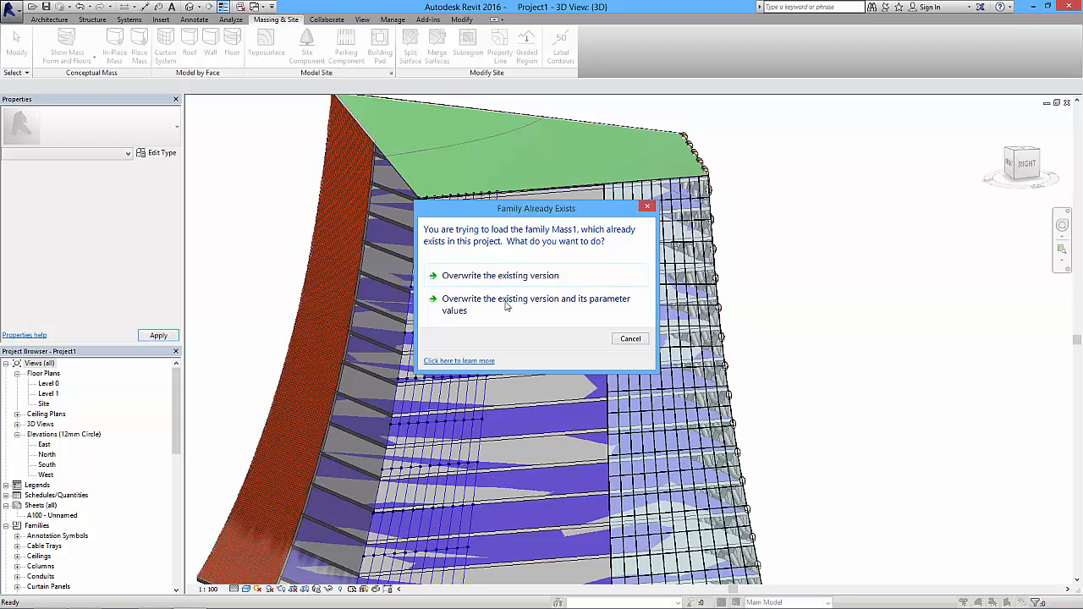
click(507, 306)
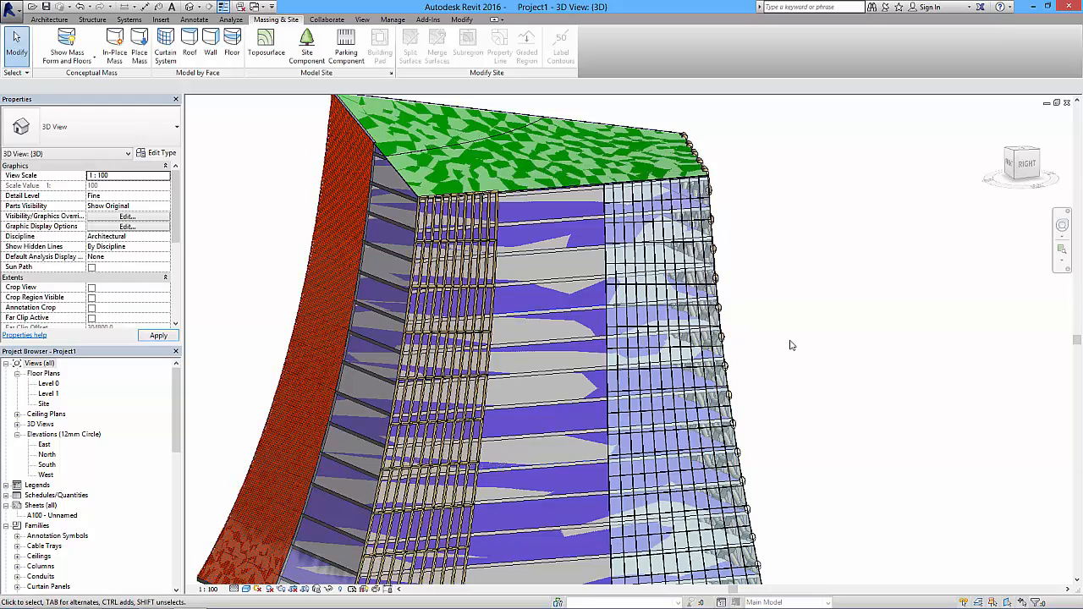
Set the mass display to Show Mass by View Settings and examine the building's panelled facades in 3D.
shift+middle_drag(677, 340, 591, 333)
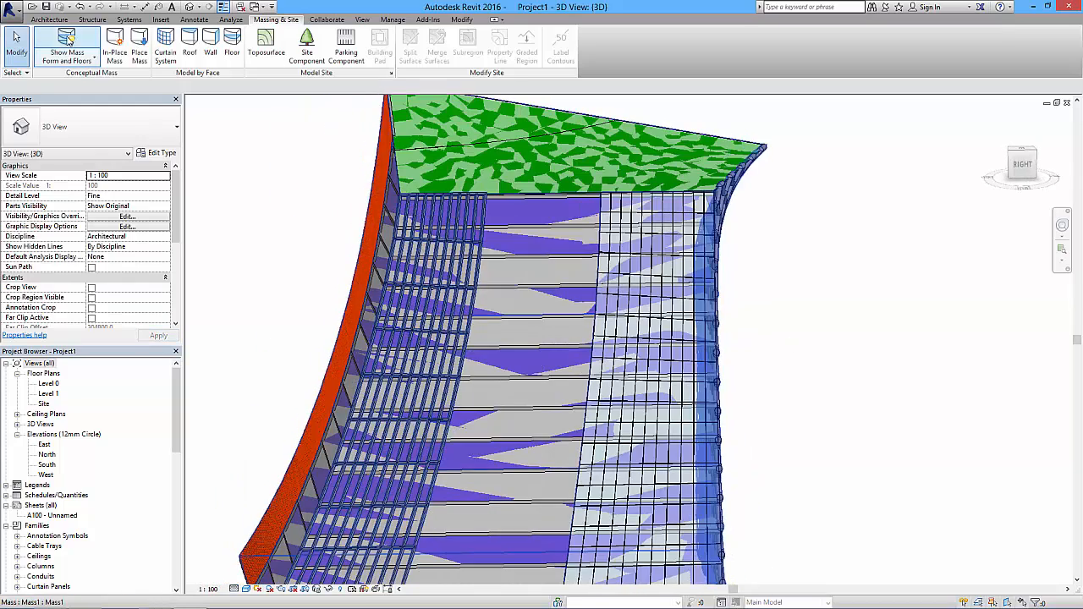
click(66, 41)
shift+middle_drag(570, 440, 766, 329)
scroll(602, 400, down, 5)
shift+middle_drag(663, 416, 593, 452)
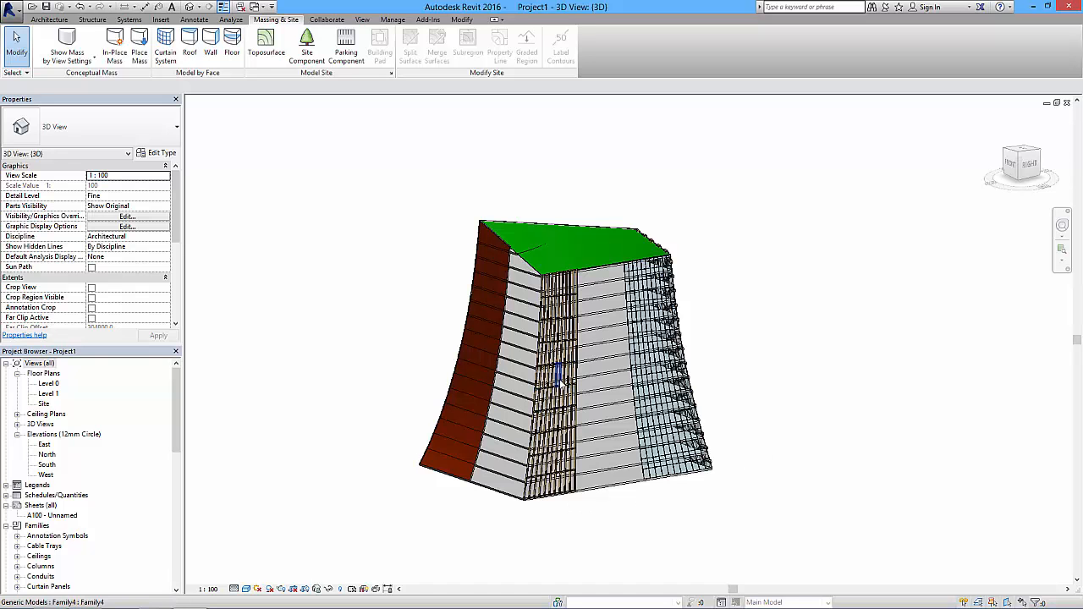
shift+middle_drag(560, 383, 657, 318)
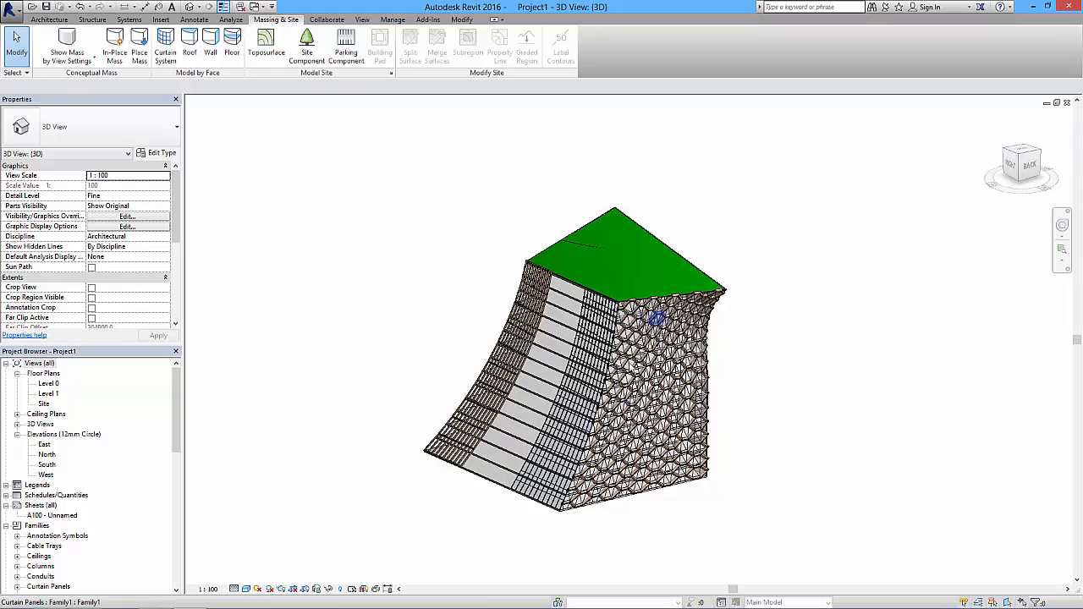
scroll(626, 447, up, 5)
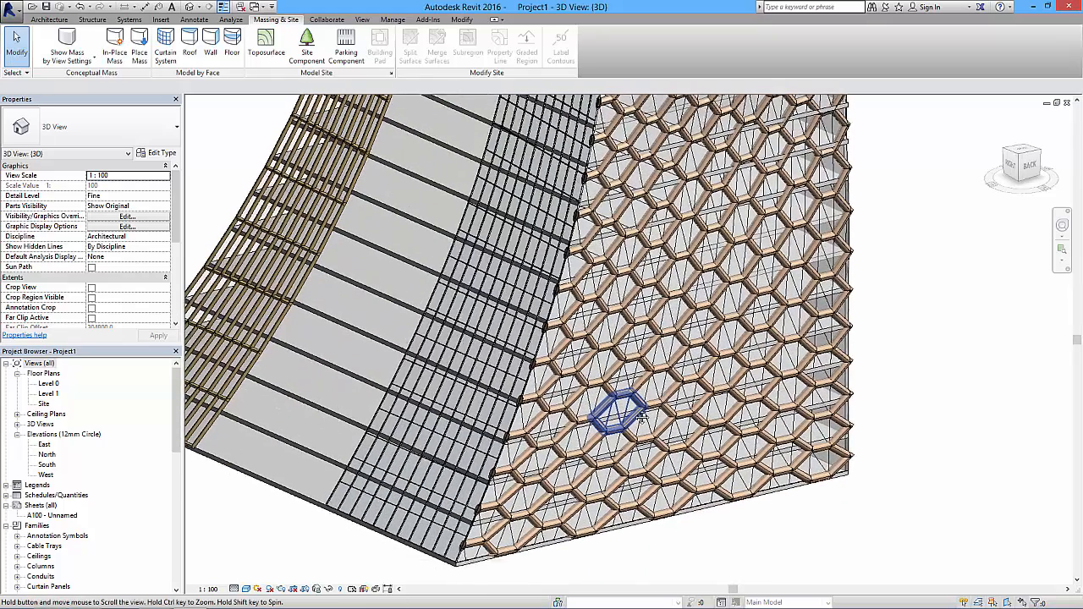
middle_drag(641, 416, 645, 403)
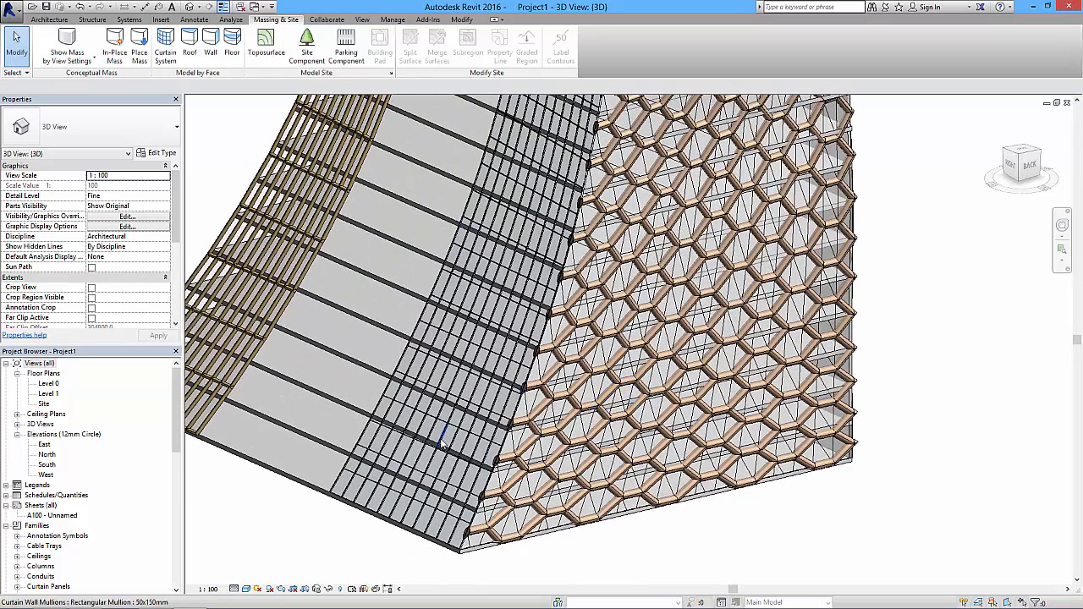
scroll(442, 442, down, 2)
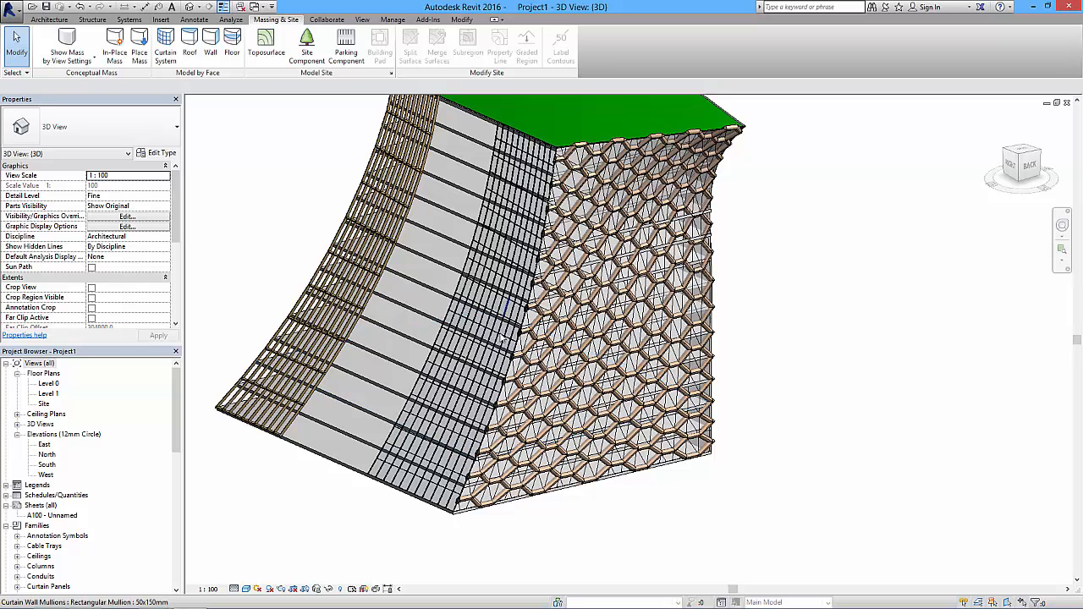
Open the East elevation, set its detail level to Medium and switch it to a coloured visual style.
mouse_move(260, 597)
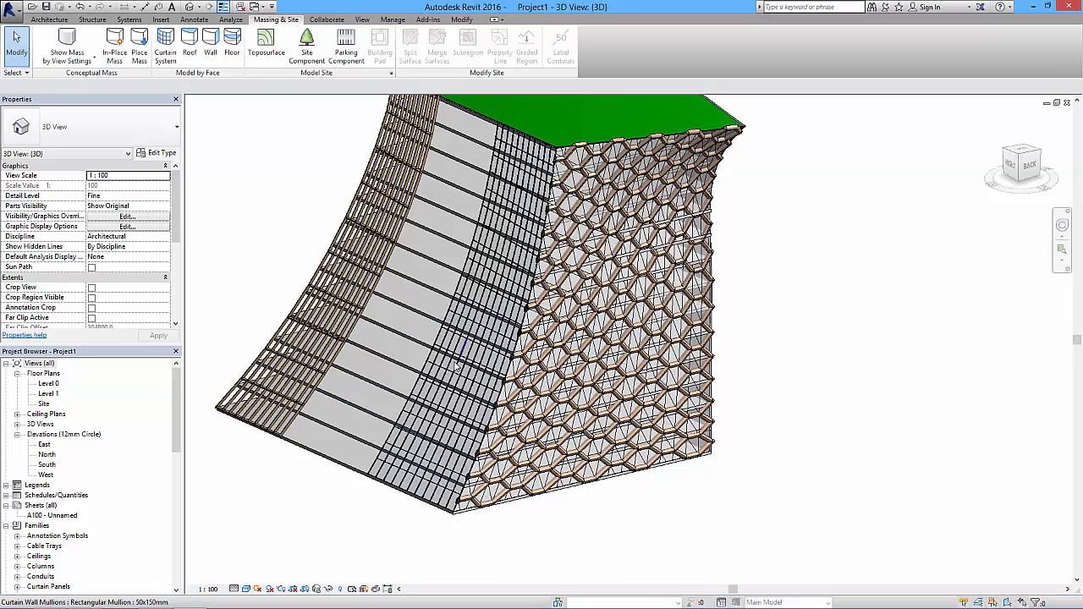
double_click(44, 445)
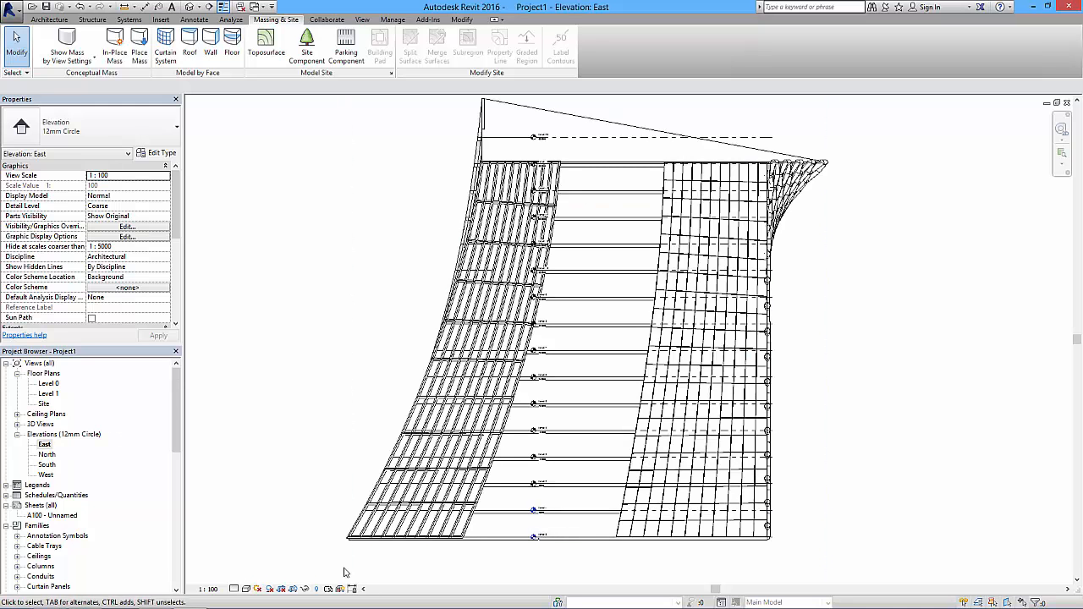
click(244, 590)
click(252, 569)
click(246, 590)
click(271, 557)
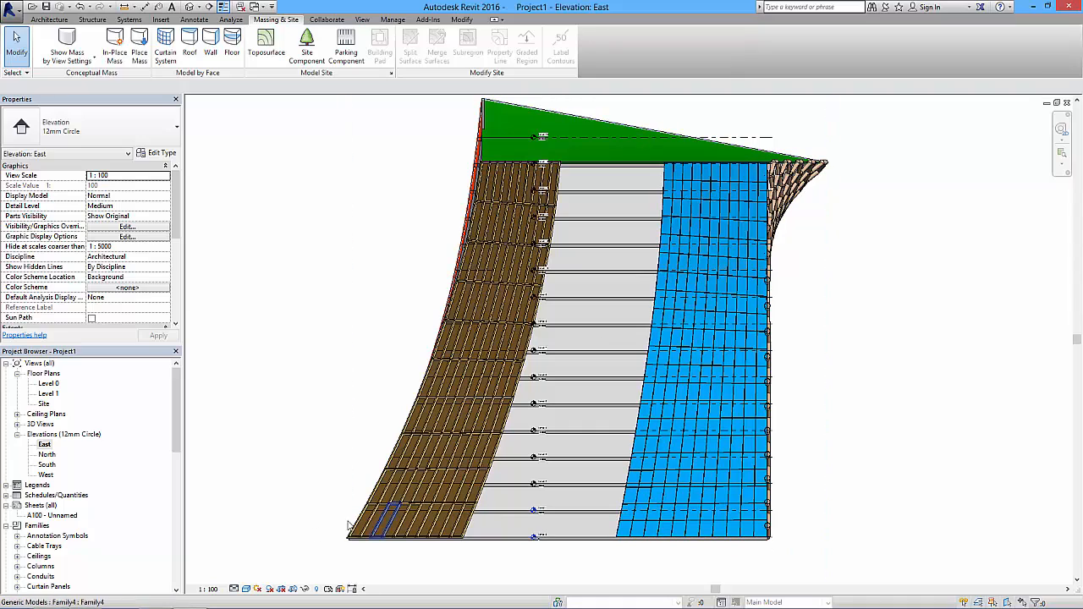
Select the North elevation view of the project.
click(47, 454)
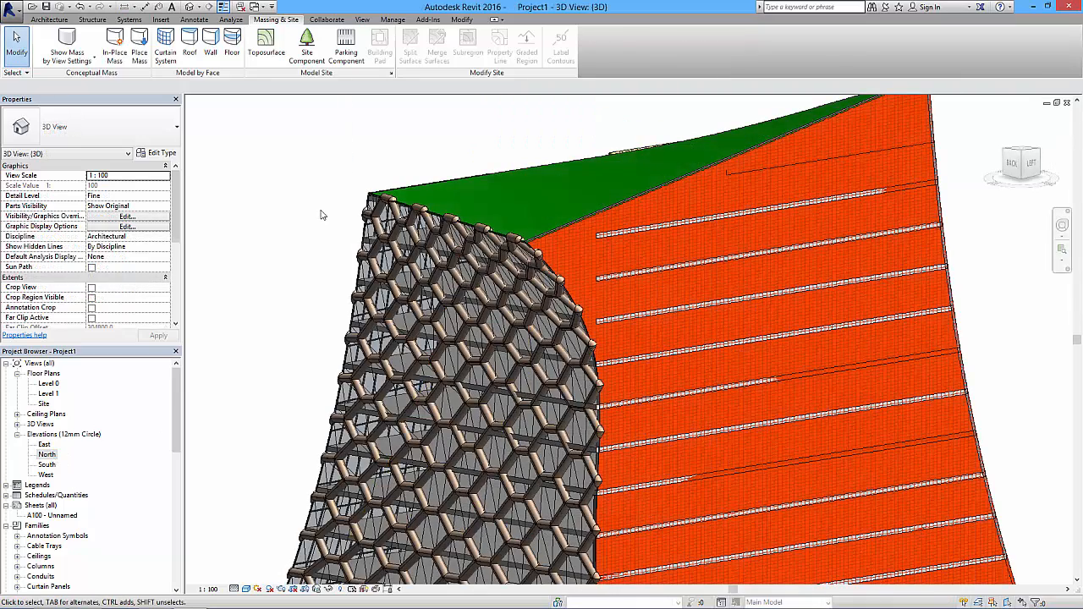